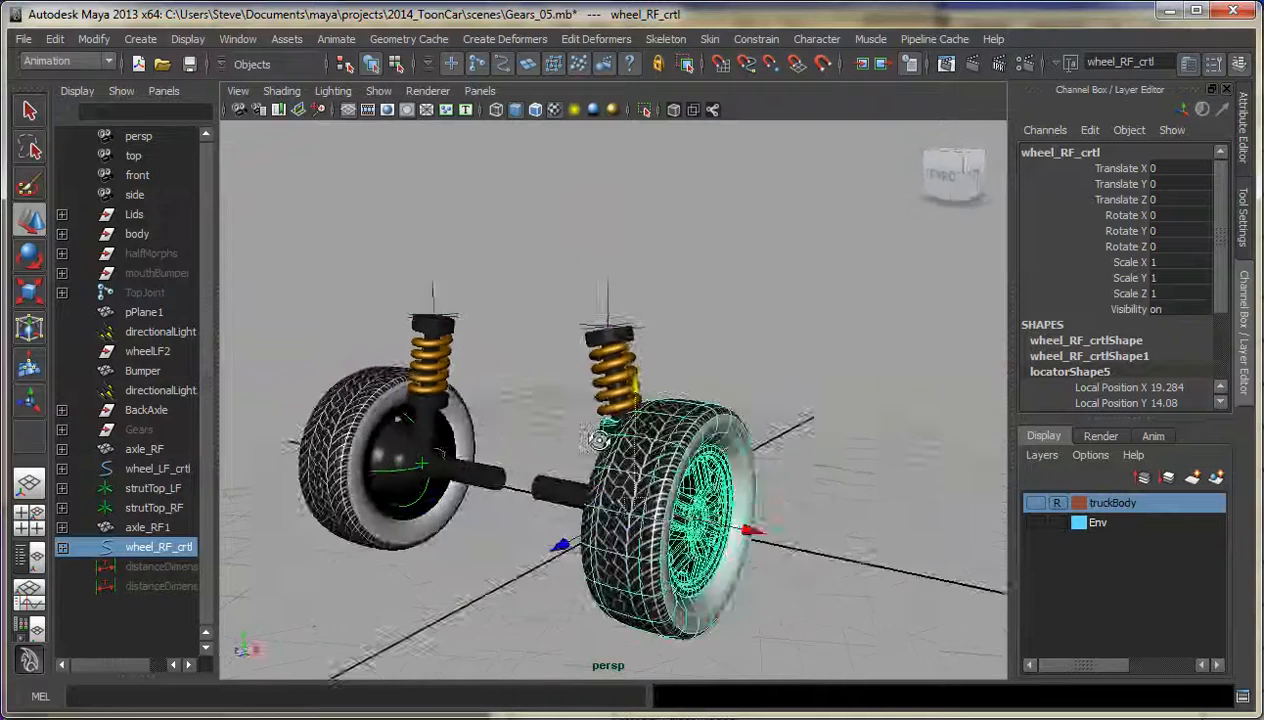
Step: Try moving the right front wheel control wheel_RF_crtl to test the suspension, and undo the move
left_click(647, 330)
mouse_move(647, 330)
left_mouse_down()
mouse_move(636, 352)
mouse_move(652, 322)
left_mouse_up()
left_click(785, 507)
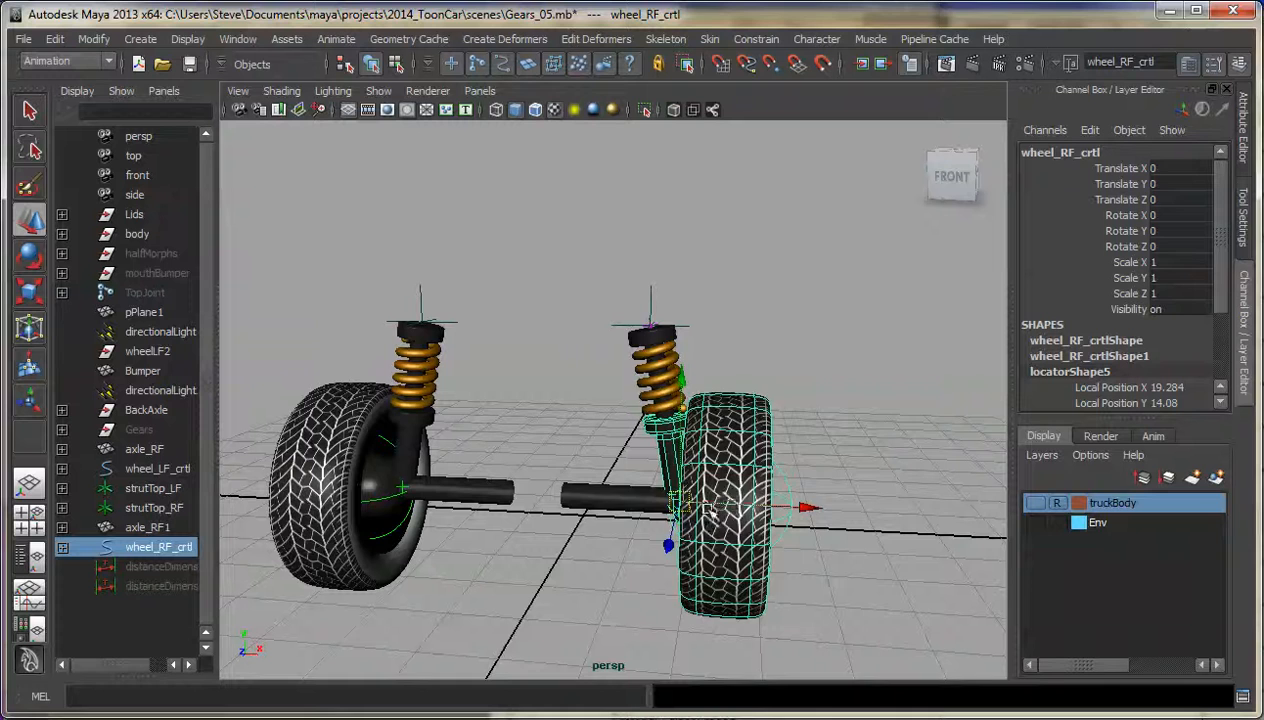
left_click_drag(679, 500, 685, 500)
key("ctrl+z")
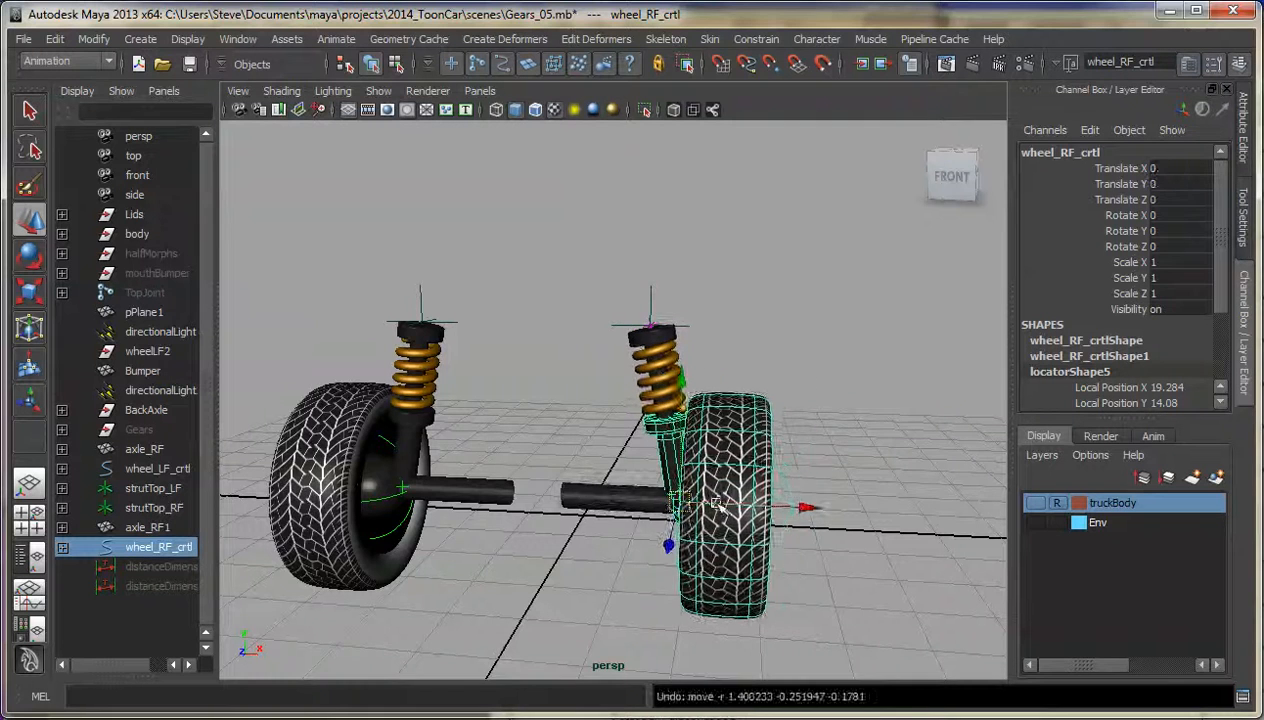
left_click_drag(818, 451, 790, 428, "alt")
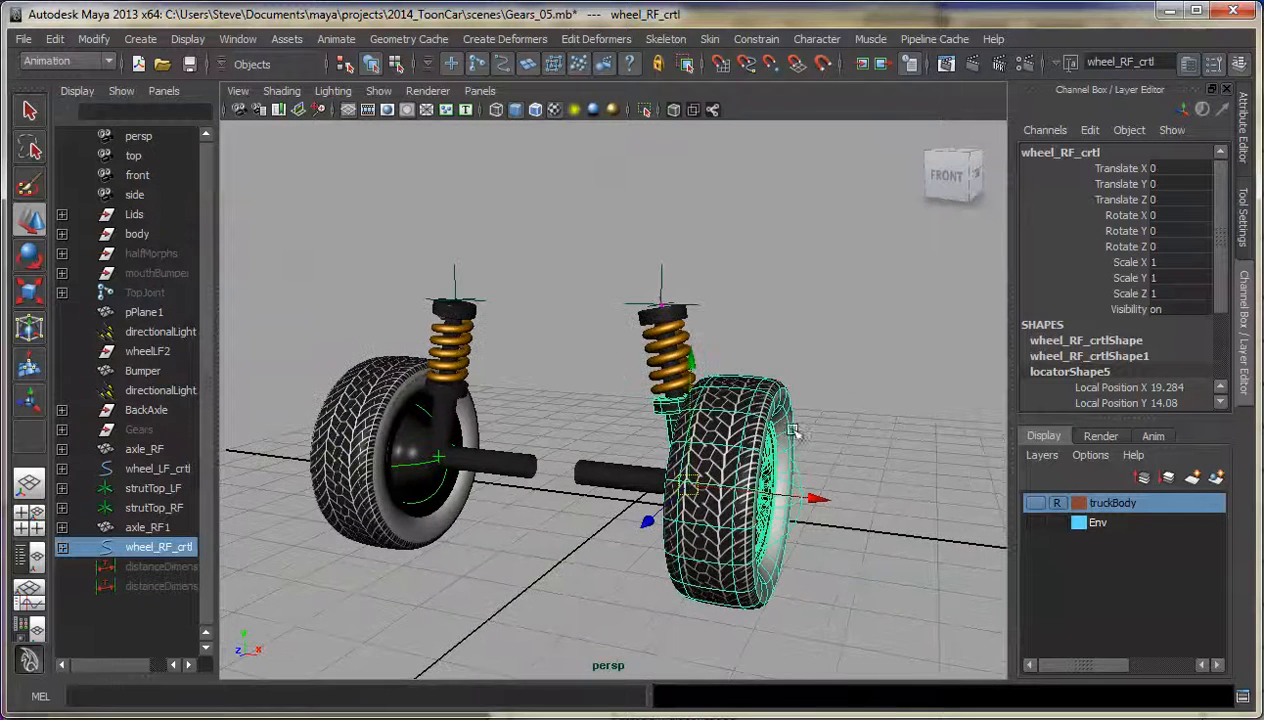
Step: Open the recent scene suspensionRig.mb without saving the changes to Gears_05.mb
left_click(22, 39)
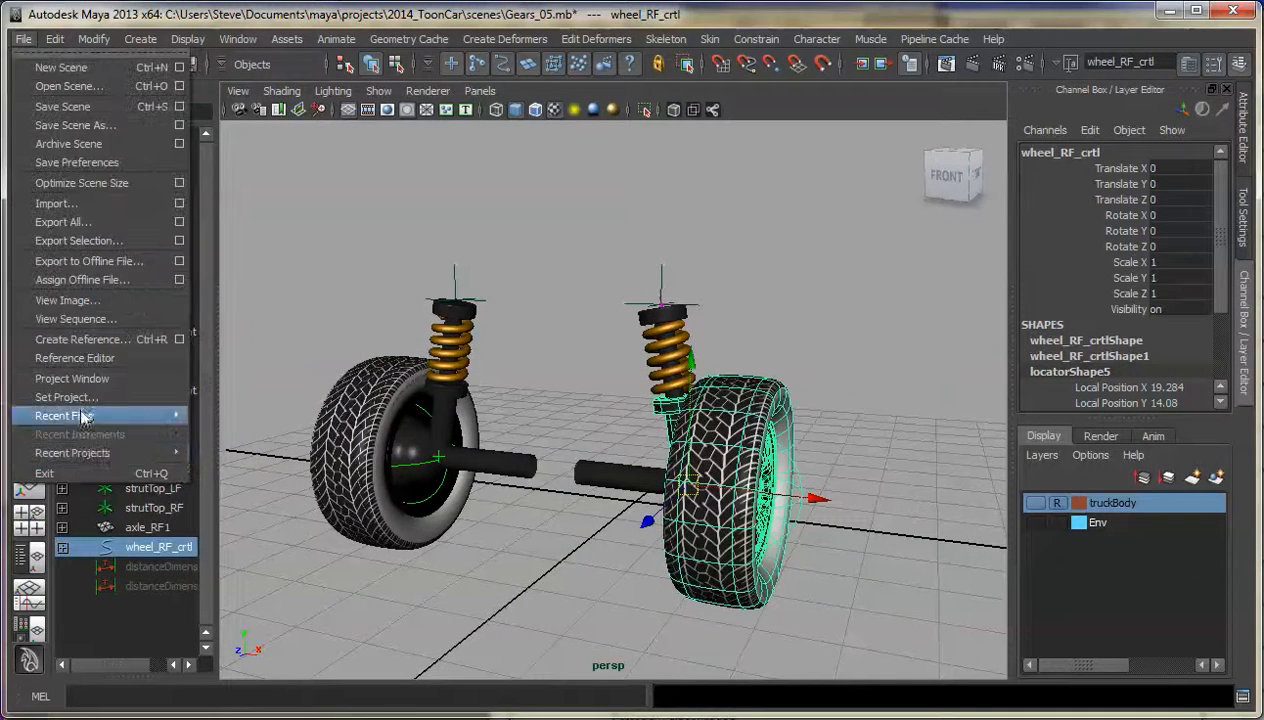
mouse_move(85, 415)
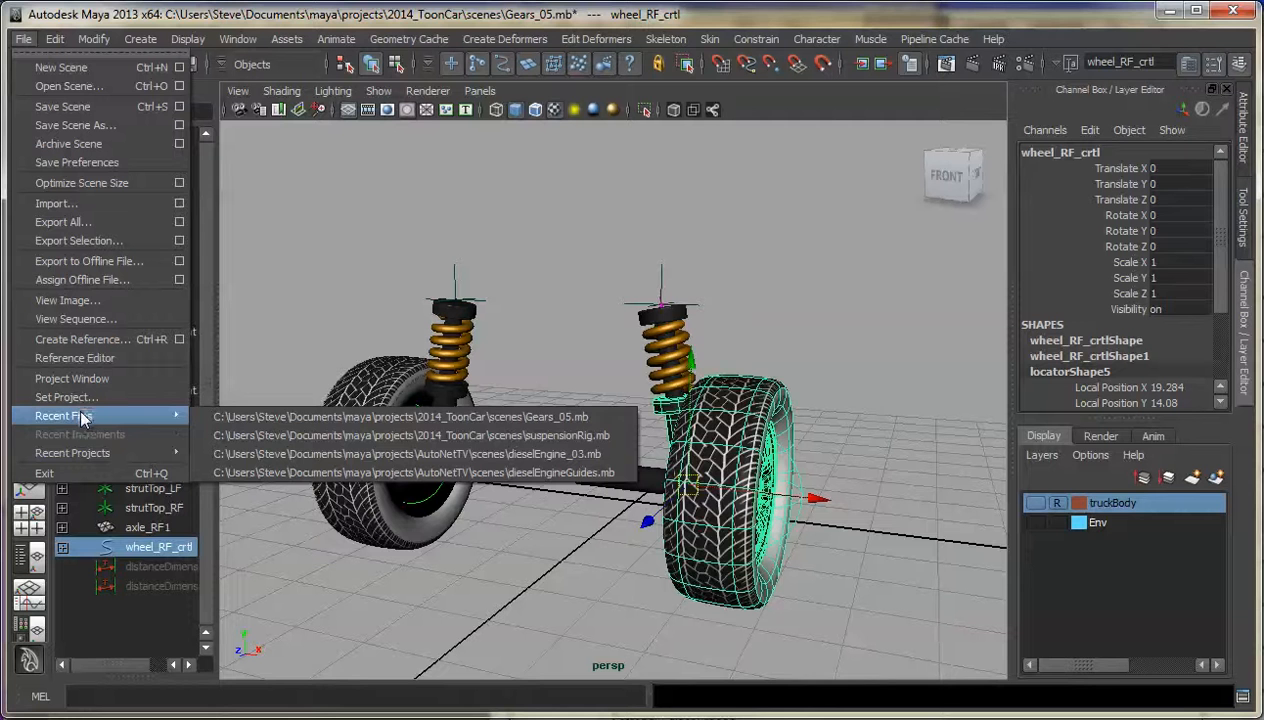
left_click(345, 438)
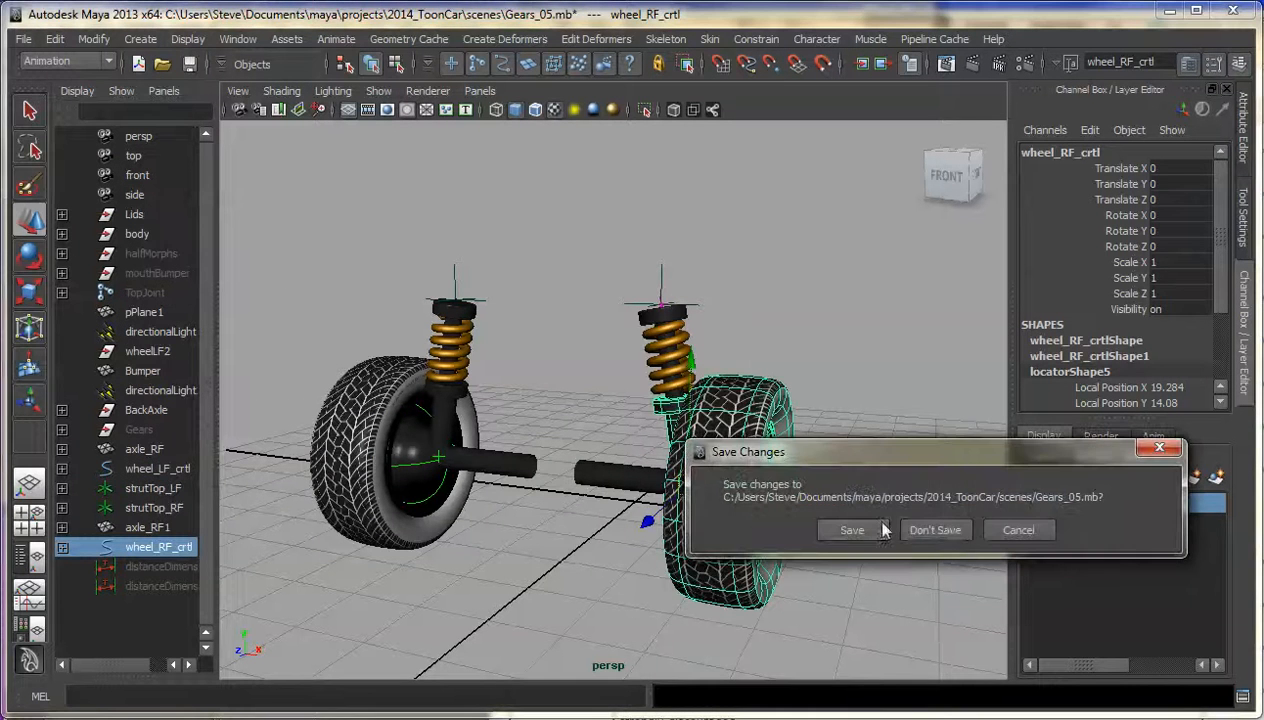
left_click(950, 534)
Step: Examine the rig parts by selecting the upper strut, the lower strut, the two springs and the axle in turn
left_click_drag(713, 462, 756, 452, "alt")
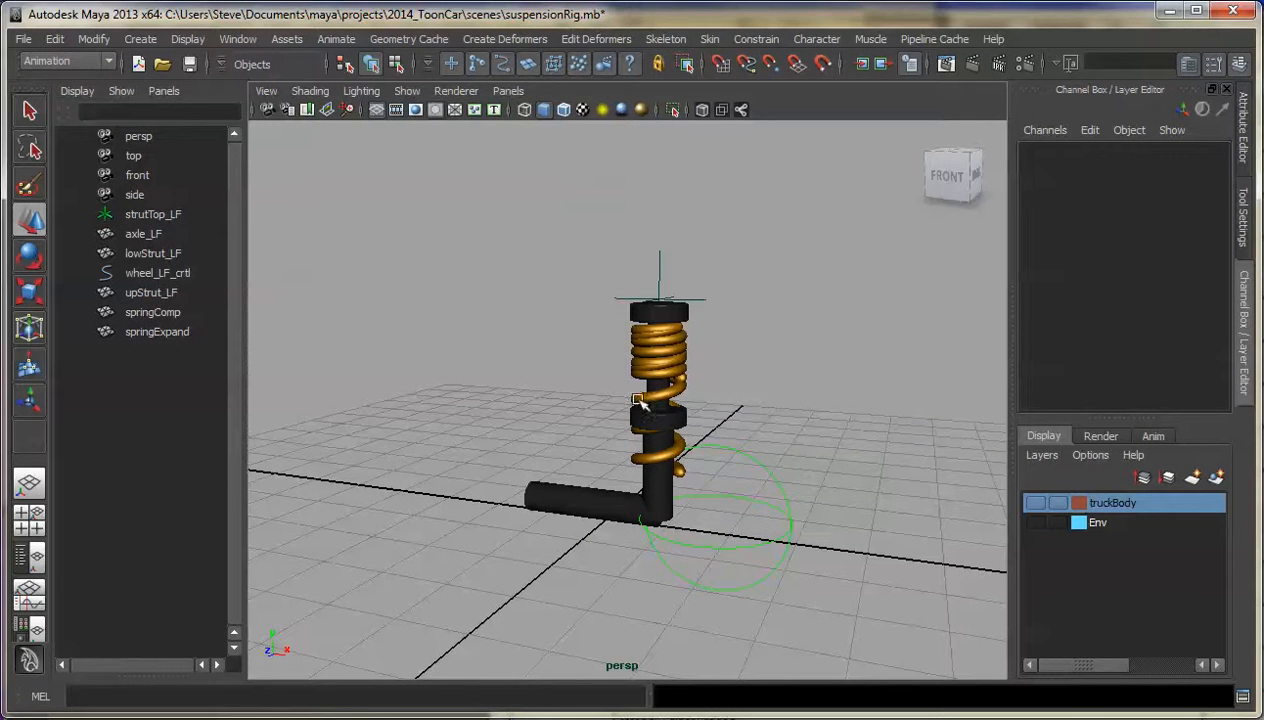
middle_click_drag(694, 385, 672, 386, "alt")
left_click(652, 314)
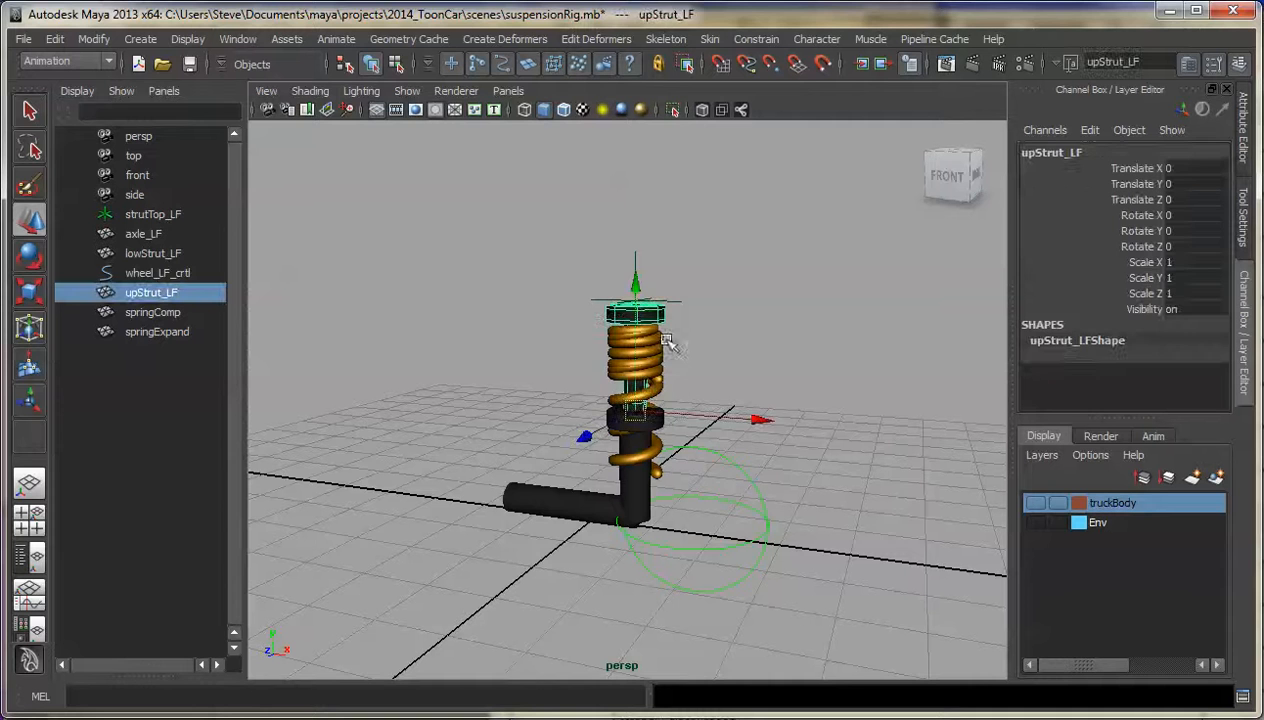
left_click(648, 428)
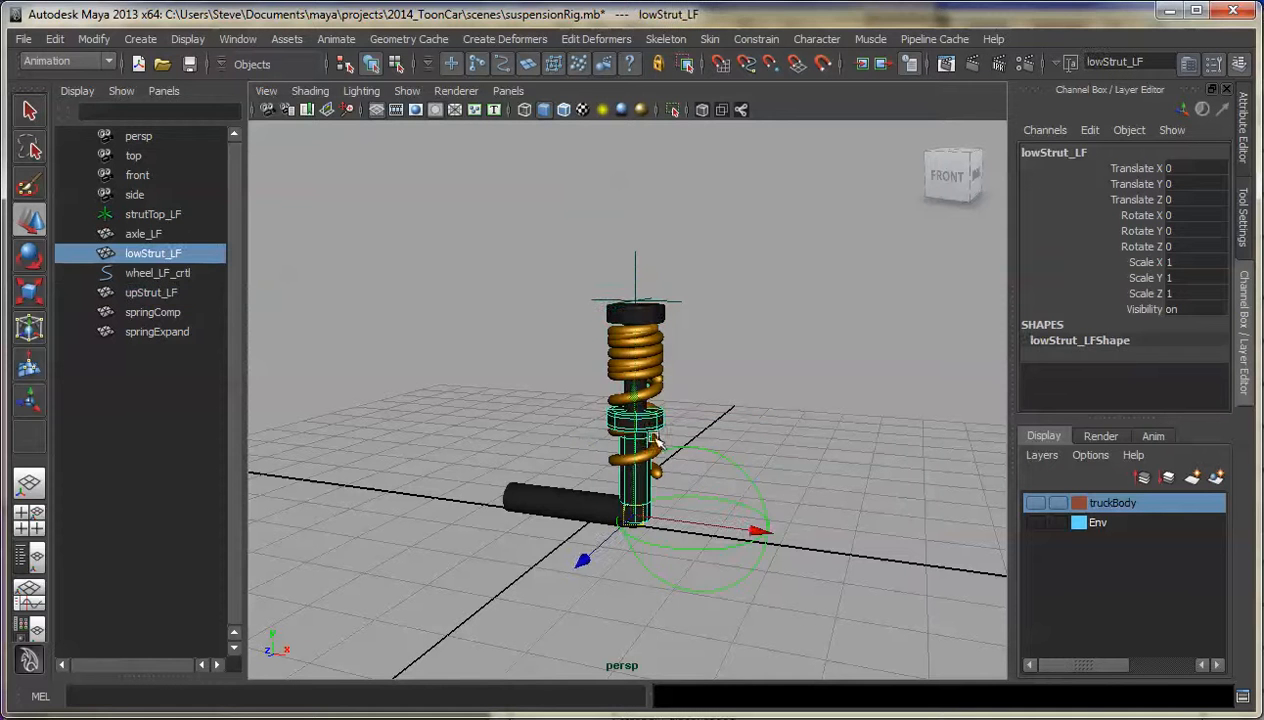
left_click(668, 374)
left_click(656, 394)
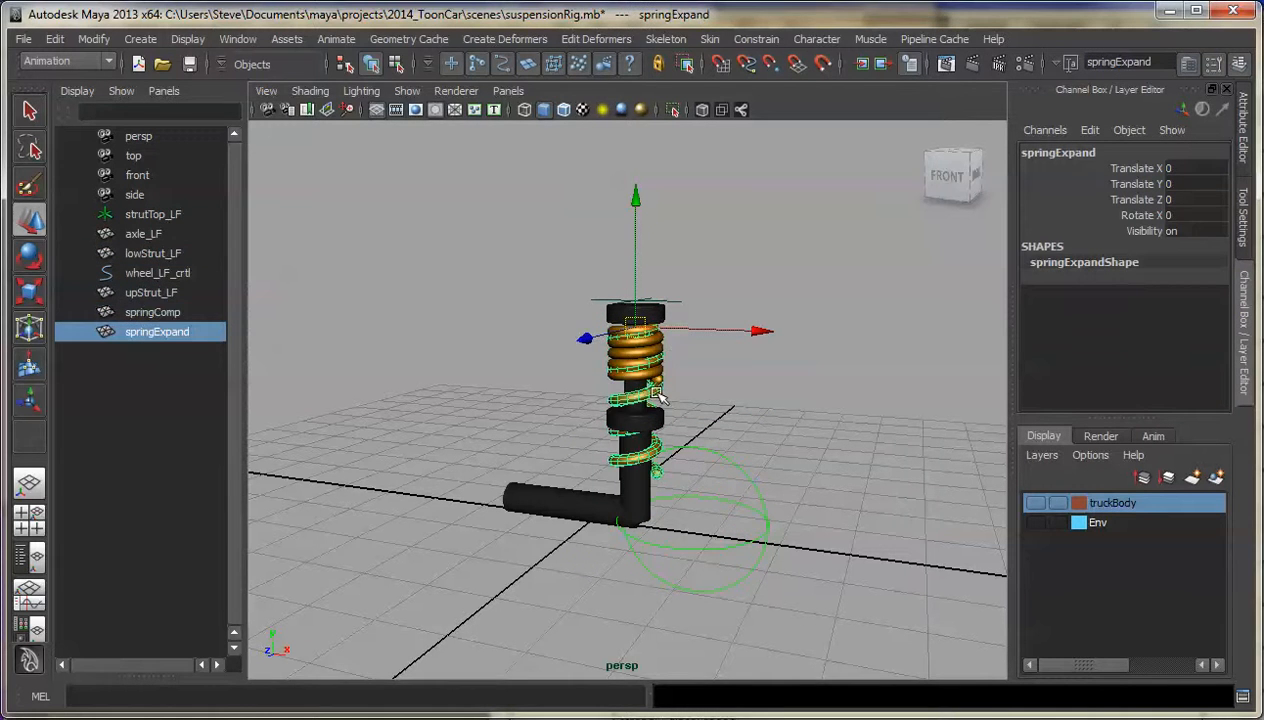
left_click(650, 345)
left_click(658, 394)
left_click(566, 512)
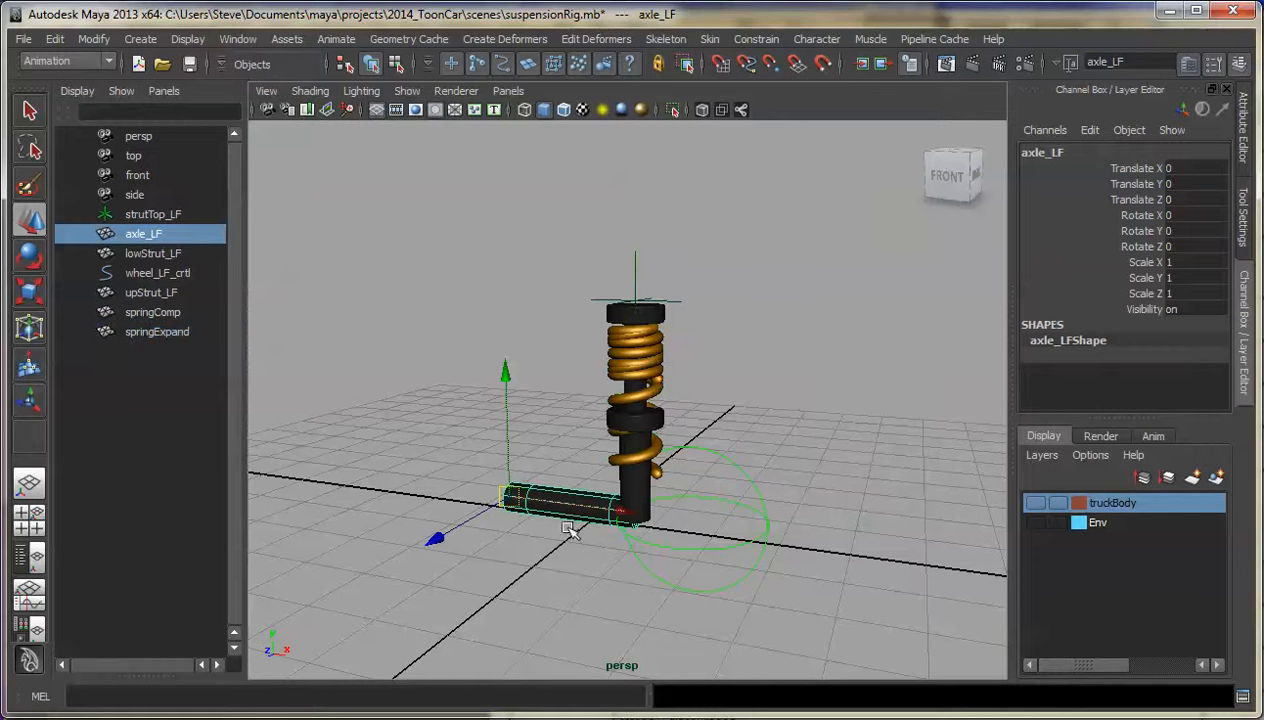
Step: Try moving the strutTop_LF locator at the top of the strut, and undo the move
left_click_drag(756, 375, 728, 288, "alt")
left_click(668, 312)
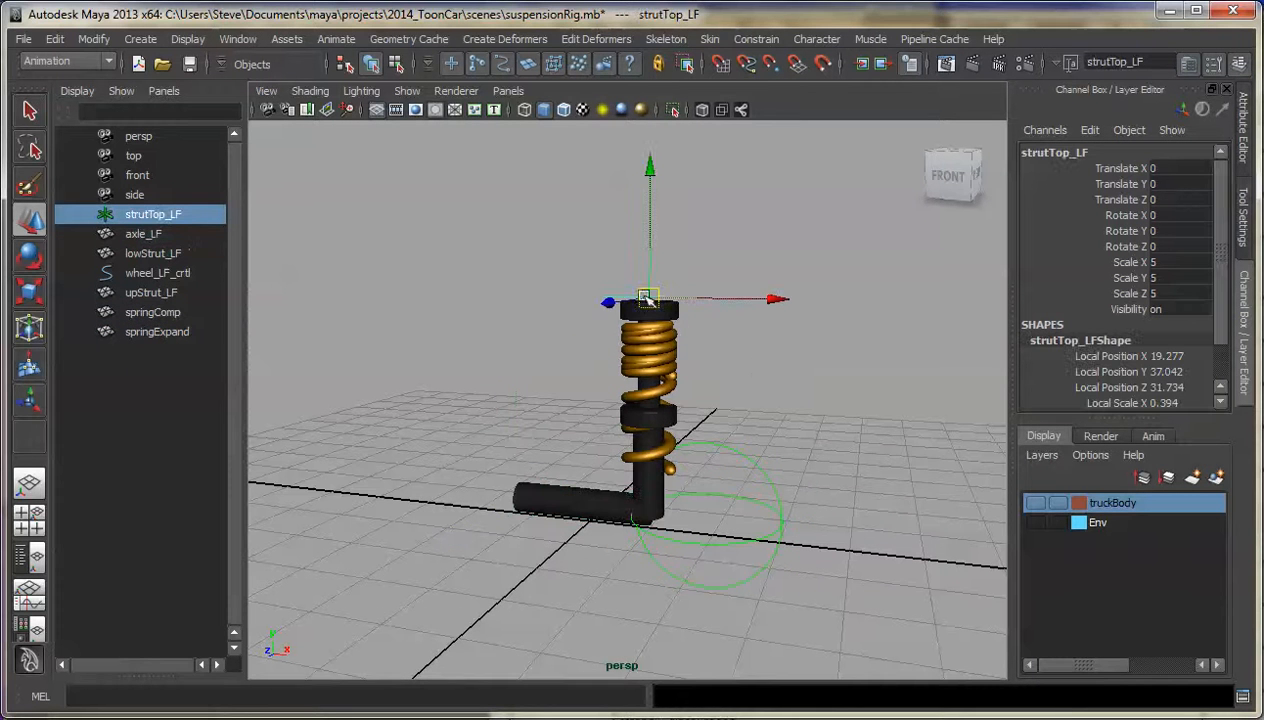
mouse_move(646, 297)
left_mouse_down()
mouse_move(601, 254)
mouse_move(655, 302)
left_mouse_up()
key("ctrl+z")
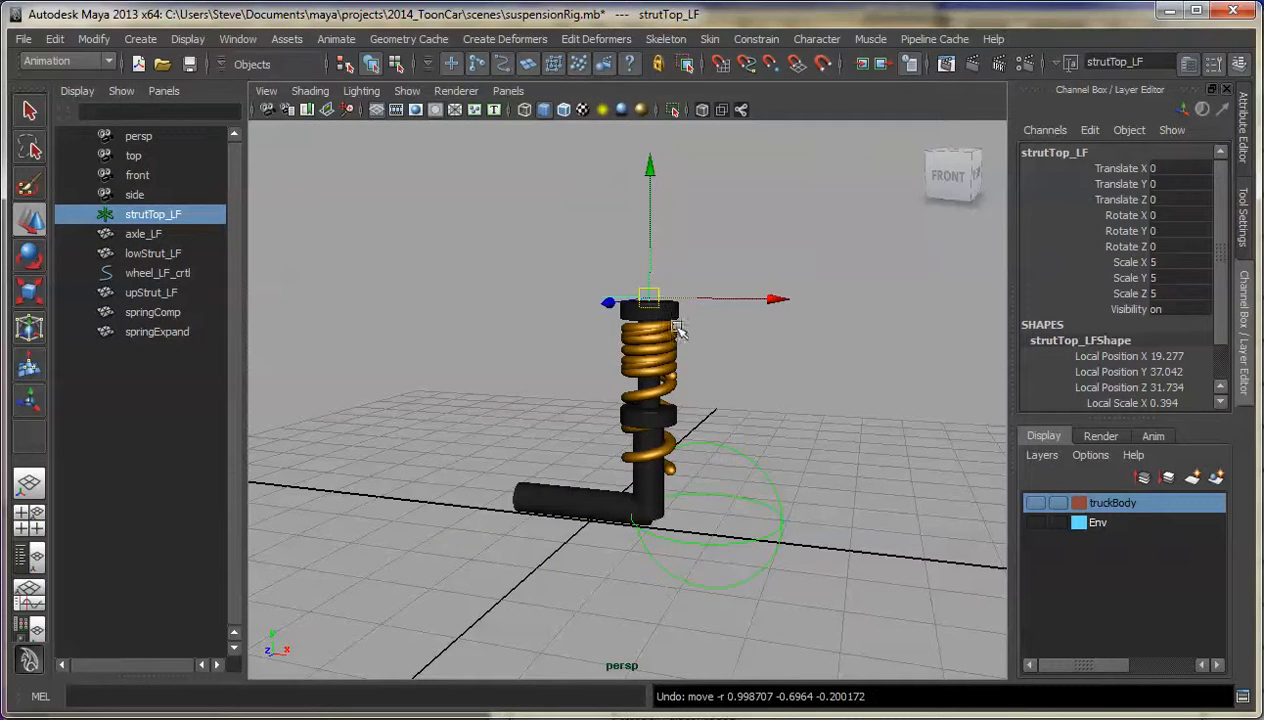
Step: Examine the wheel_LF_crtl curve, the upper strut and the overlapping springComp and springExpand springs
left_click(741, 442)
left_click_drag(722, 527, 703, 478, "alt")
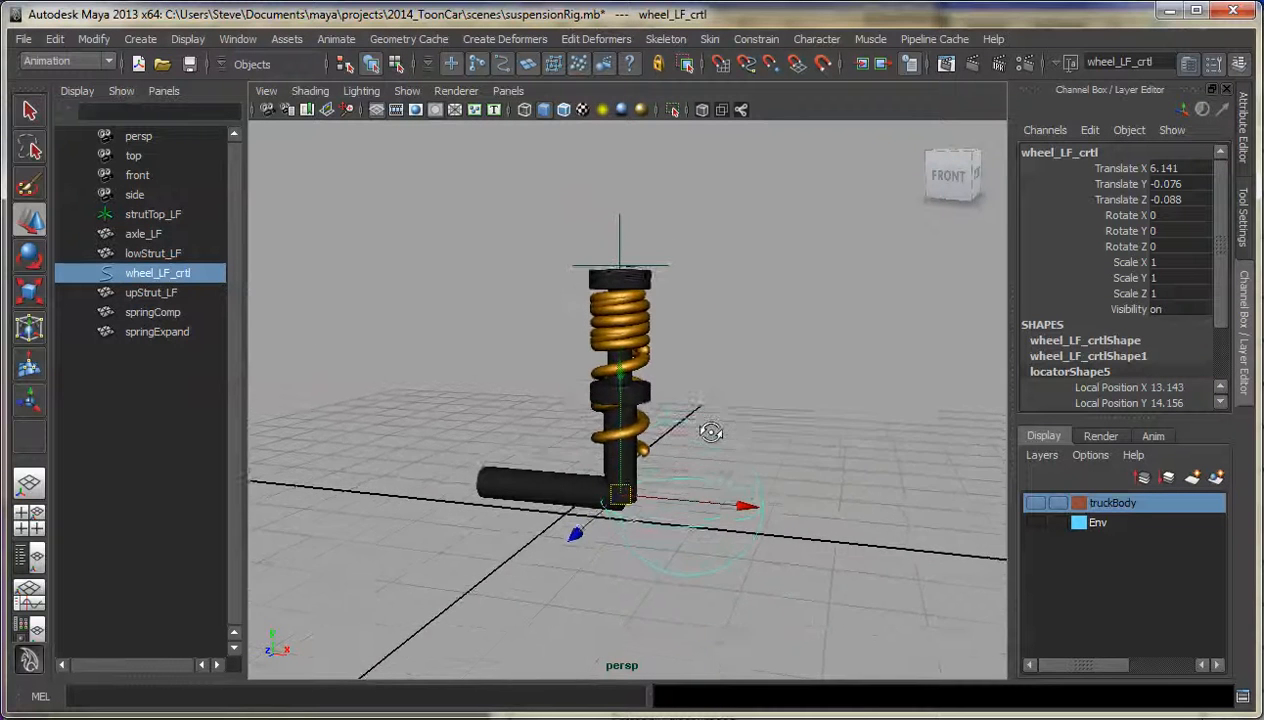
left_click_drag(711, 432, 711, 440, "alt")
middle_click_drag(695, 421, 699, 429, "alt")
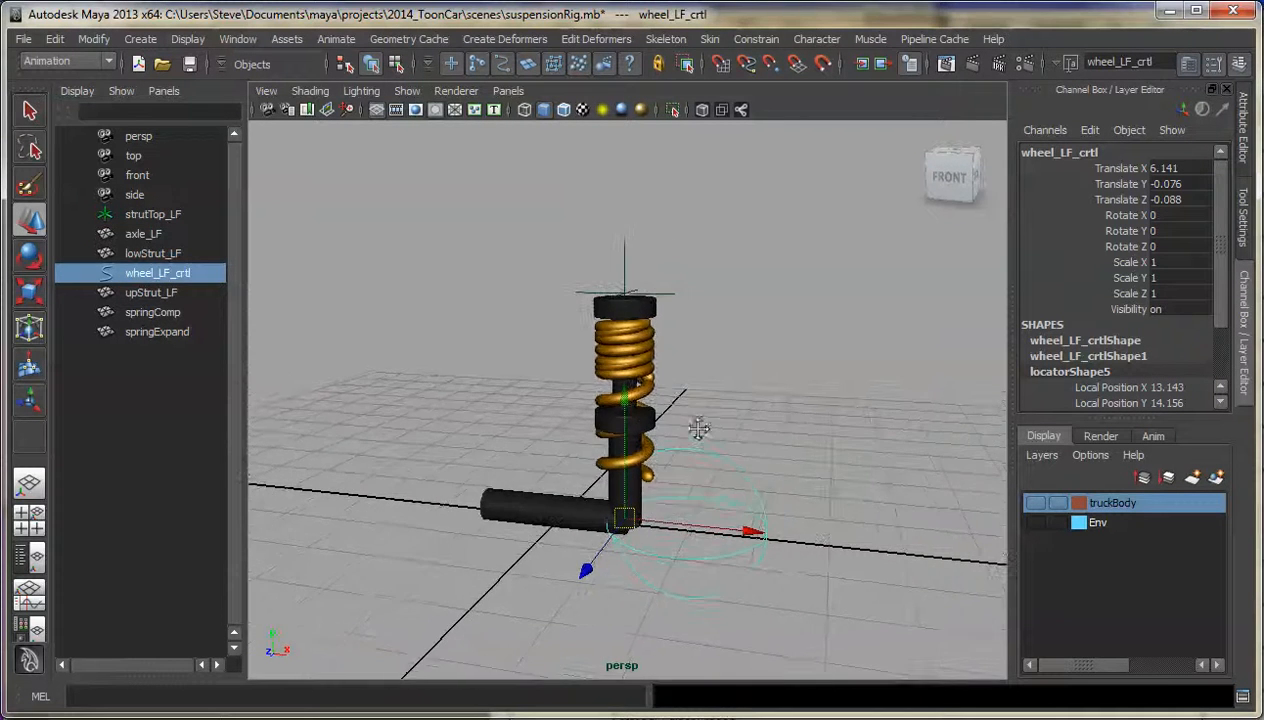
right_click_drag(690, 421, 704, 431, "alt")
middle_click_drag(717, 447, 722, 431, "alt")
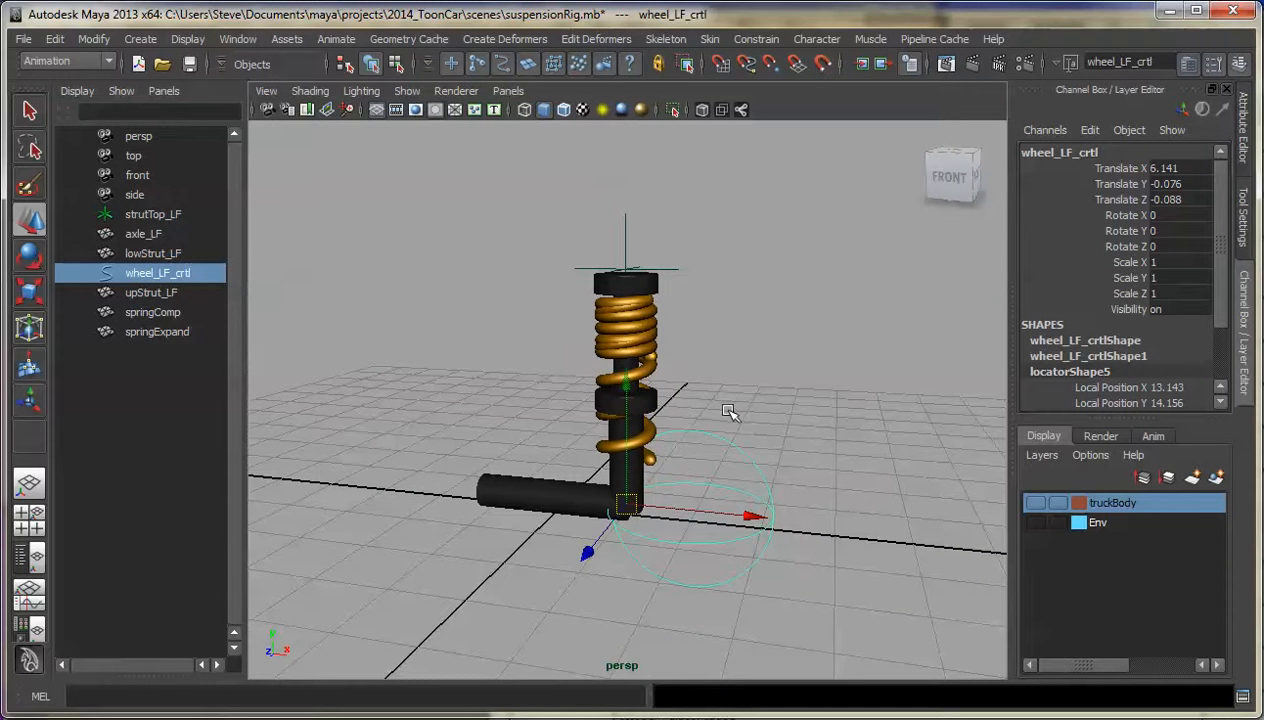
left_click(658, 300)
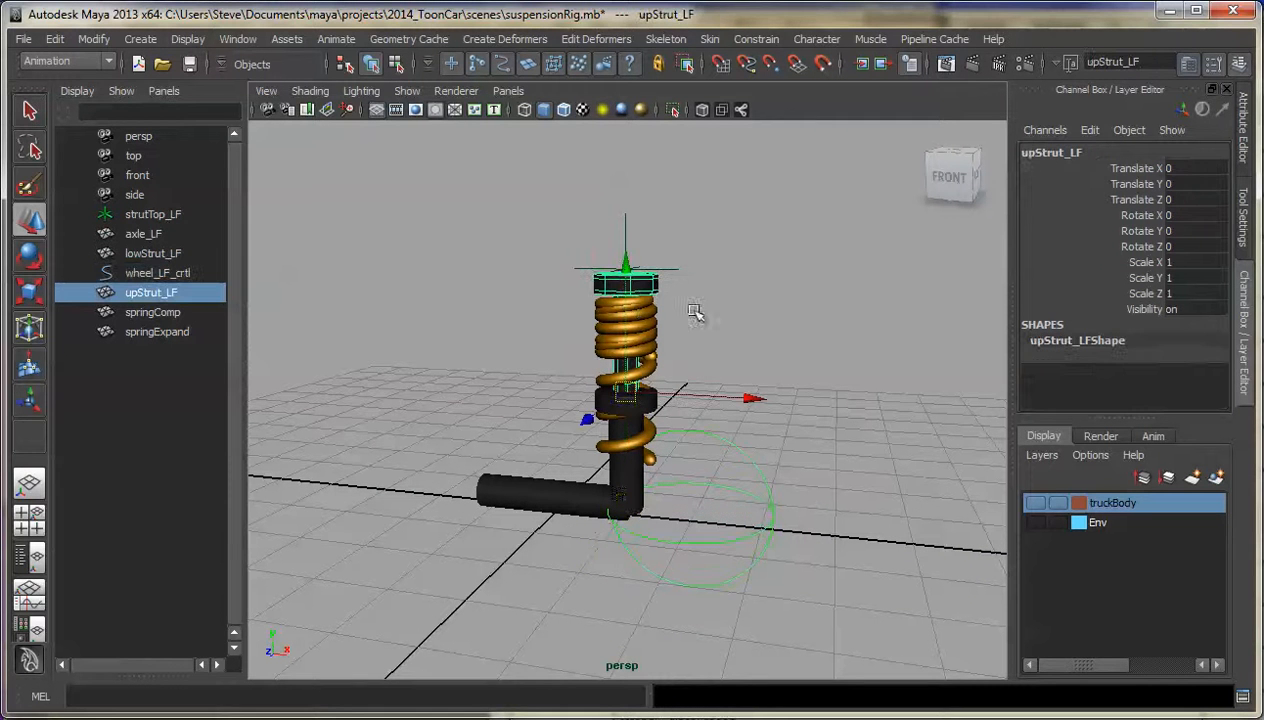
left_click(672, 318)
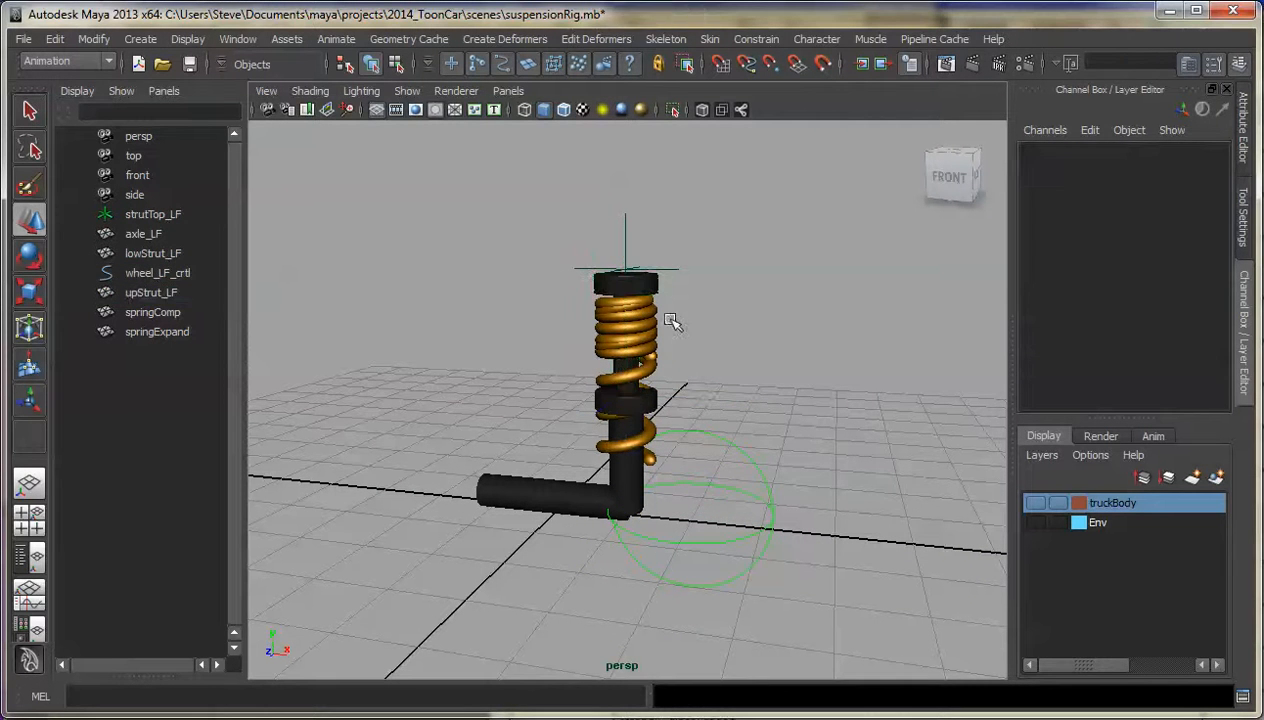
left_click_drag(660, 305, 644, 358)
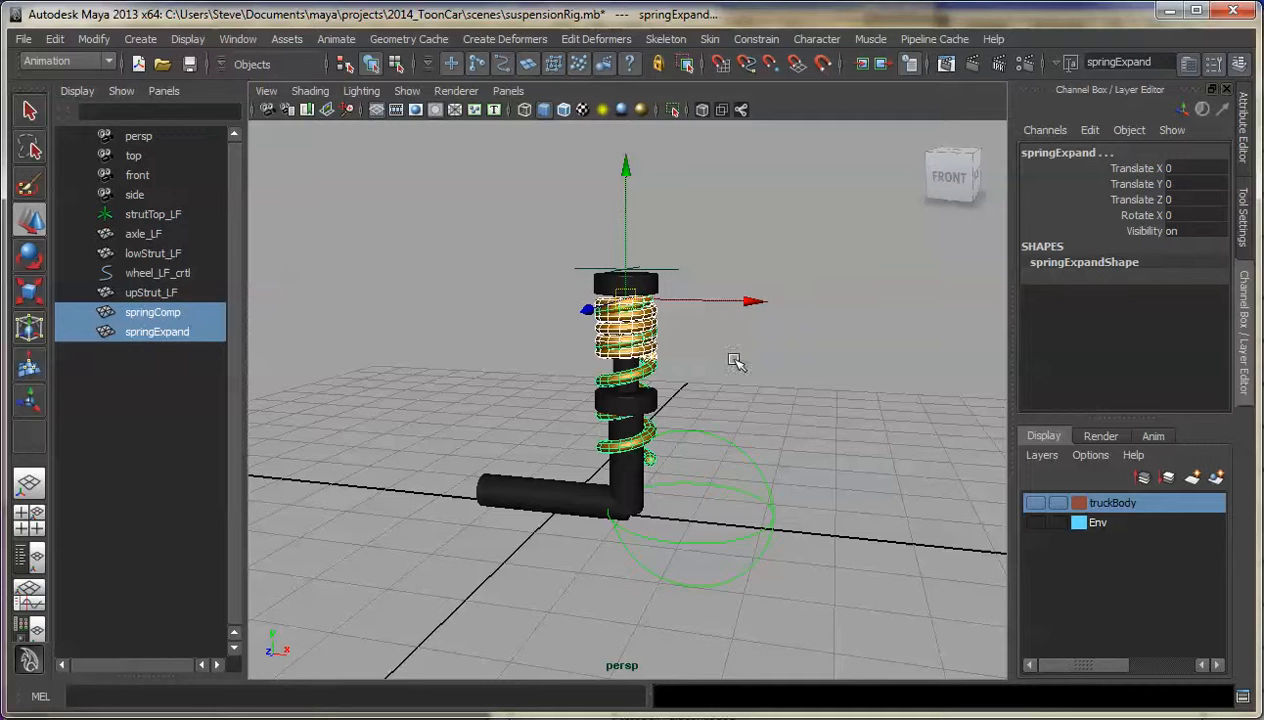
left_click_drag(735, 360, 750, 359, "alt")
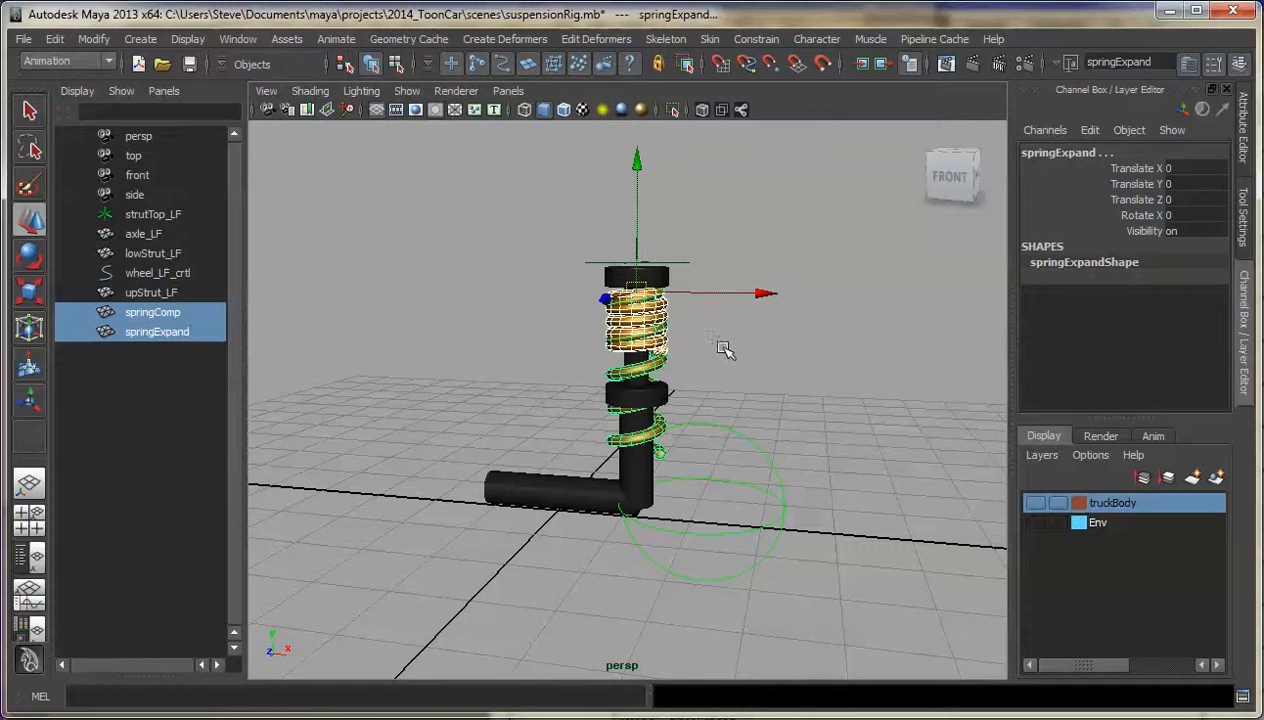
left_click(712, 350)
left_click_drag(705, 350, 700, 352, "alt")
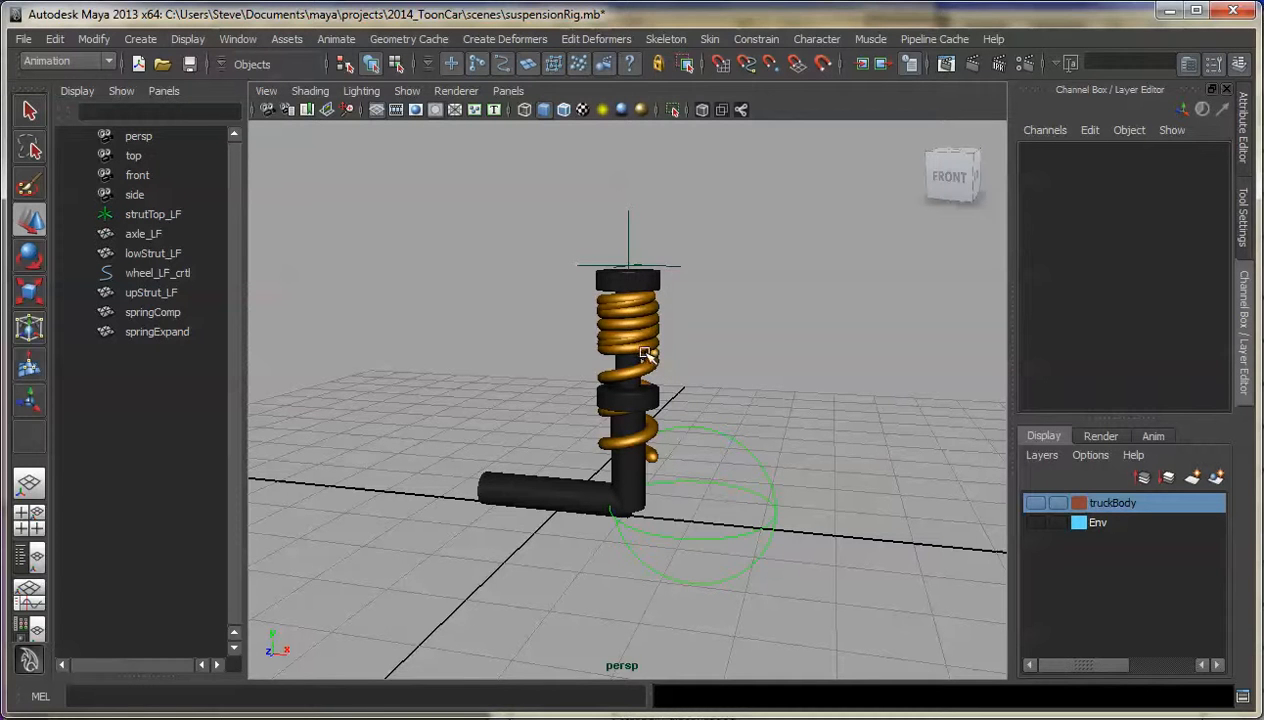
left_click_drag(708, 333, 714, 305, "alt")
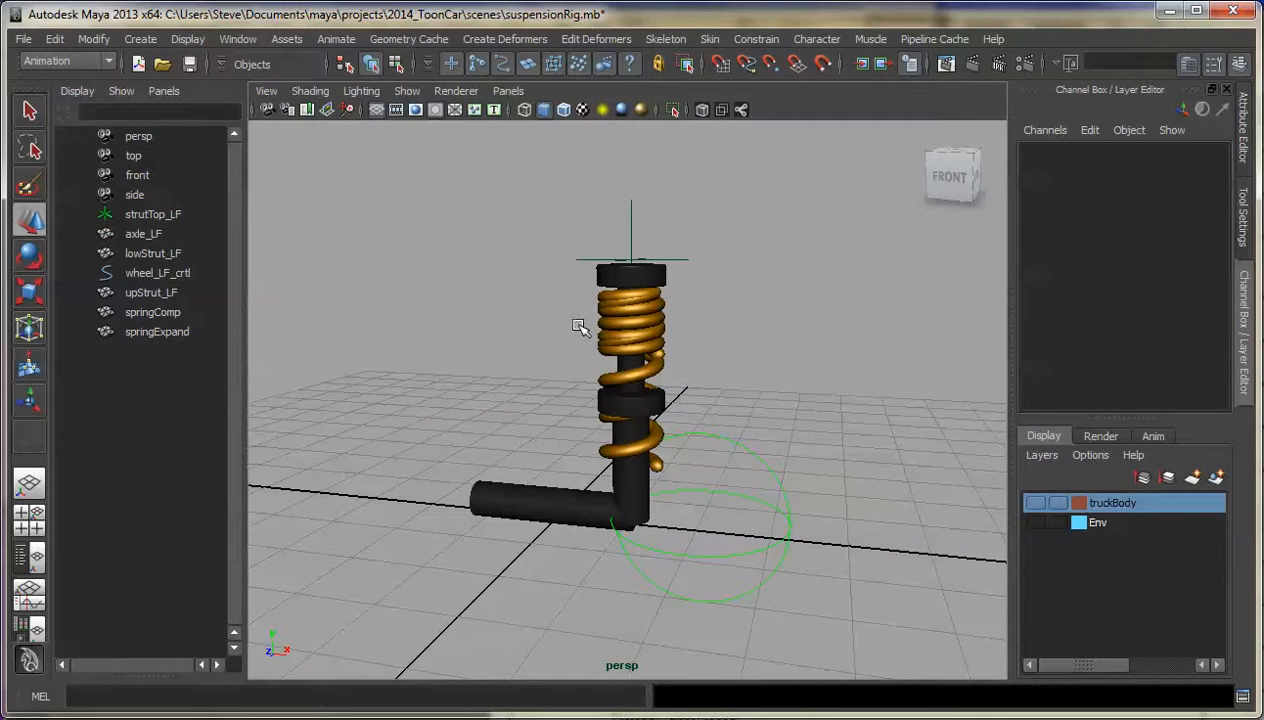
Step: Group upStrut_LF, springComp and springExpand, and rename the group TopStrut
left_click_drag(669, 303, 650, 341, "alt")
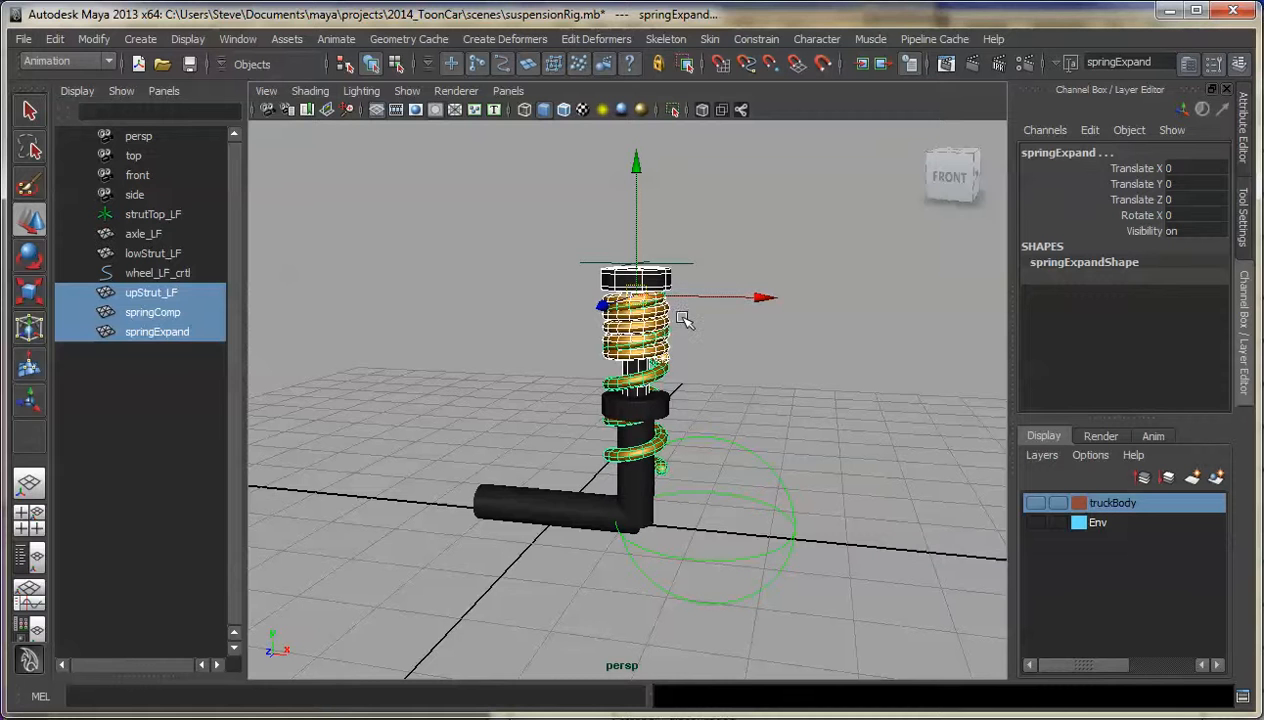
key("ctrl+g")
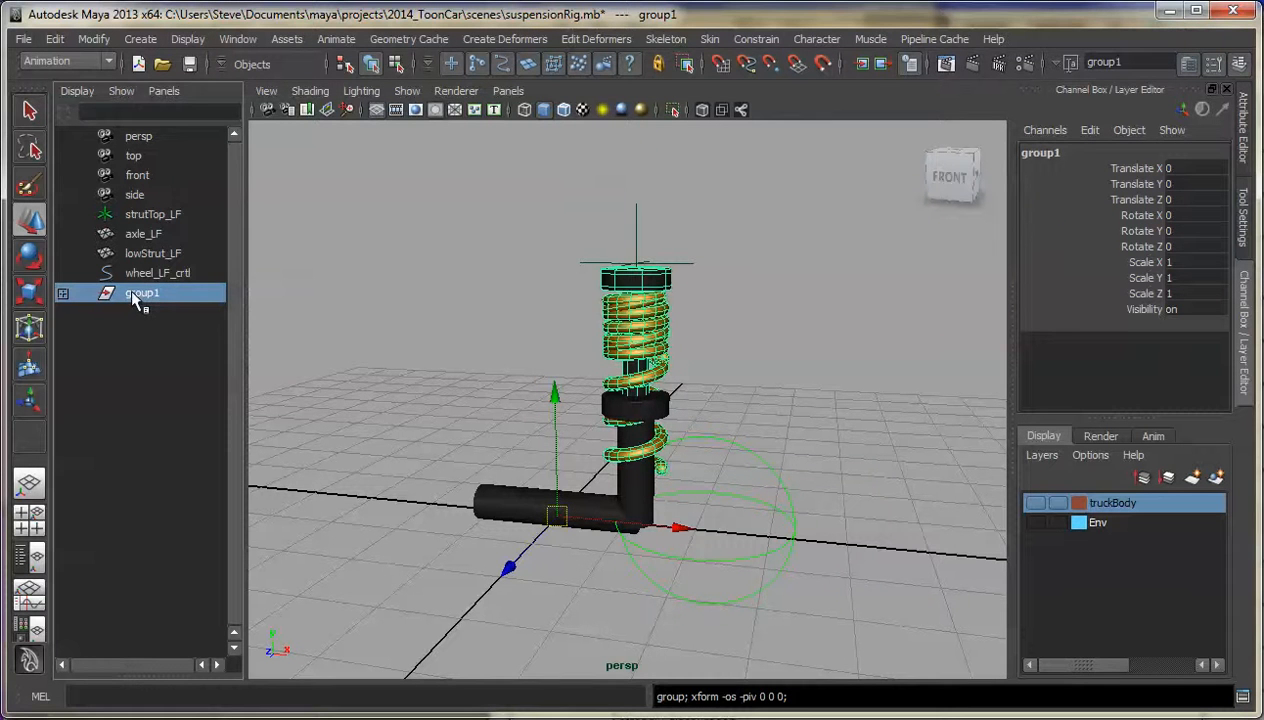
double_click(137, 297)
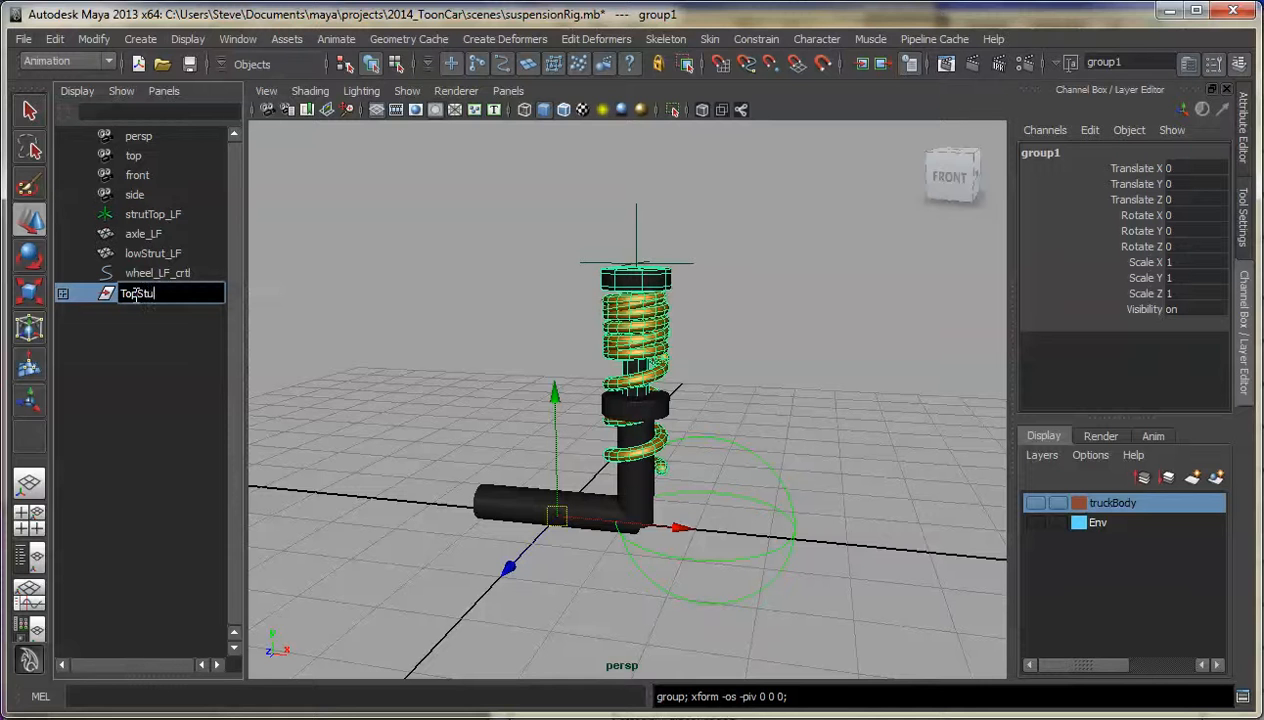
type("TopStrut")
key("Return")
Step: Move the TopStrut group's pivot onto the strutTop_LF locator at the top of the strut and check its placement up close
left_click_drag(670, 496, 684, 526, "alt")
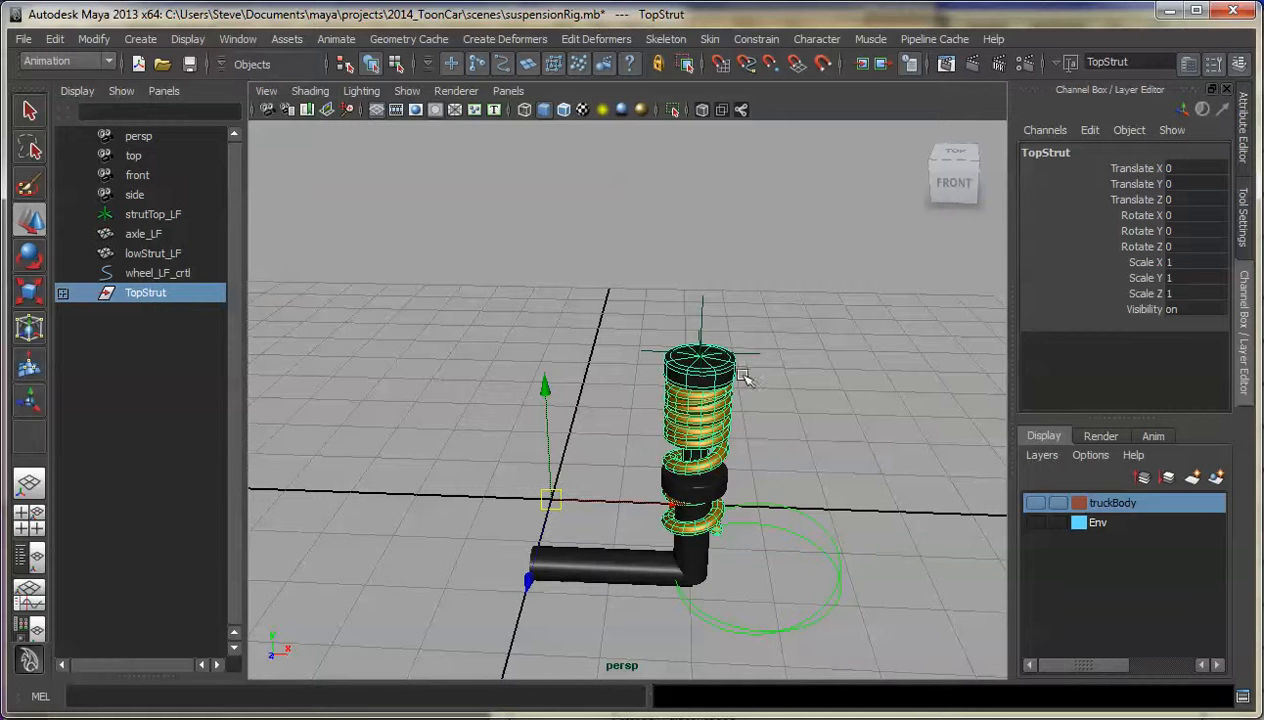
left_click_drag(745, 377, 734, 367, "alt")
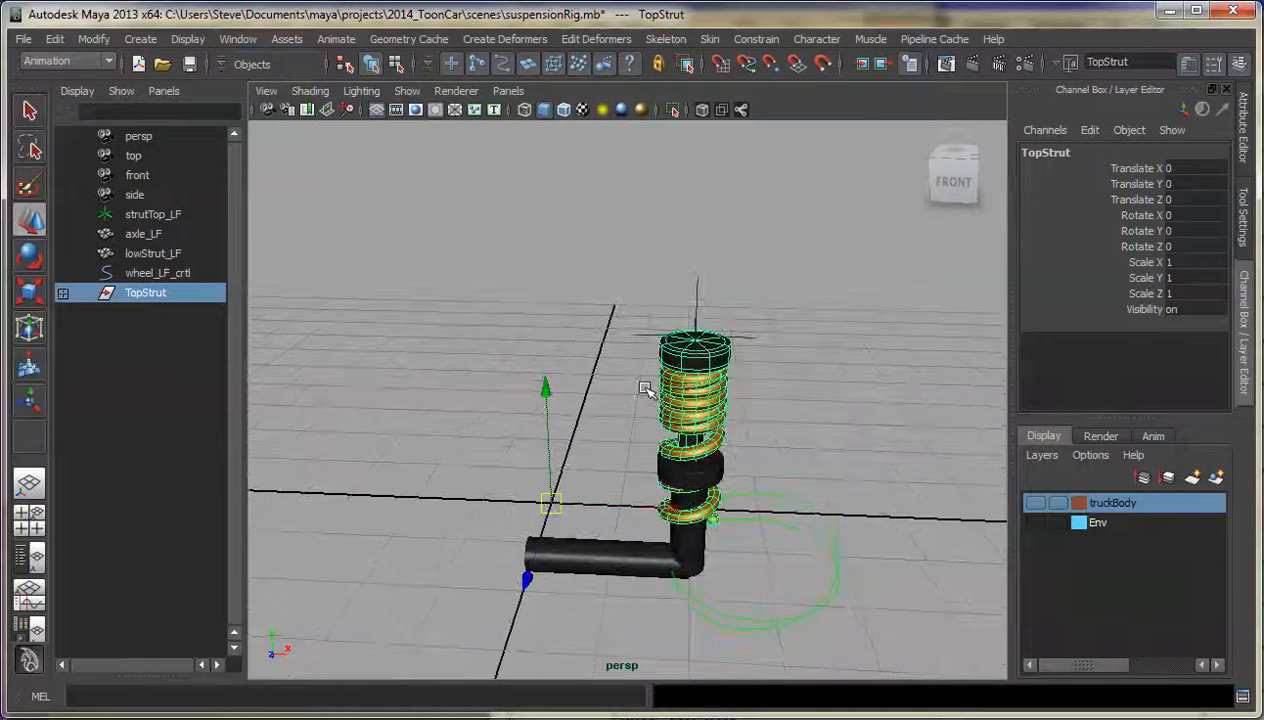
key("Insert")
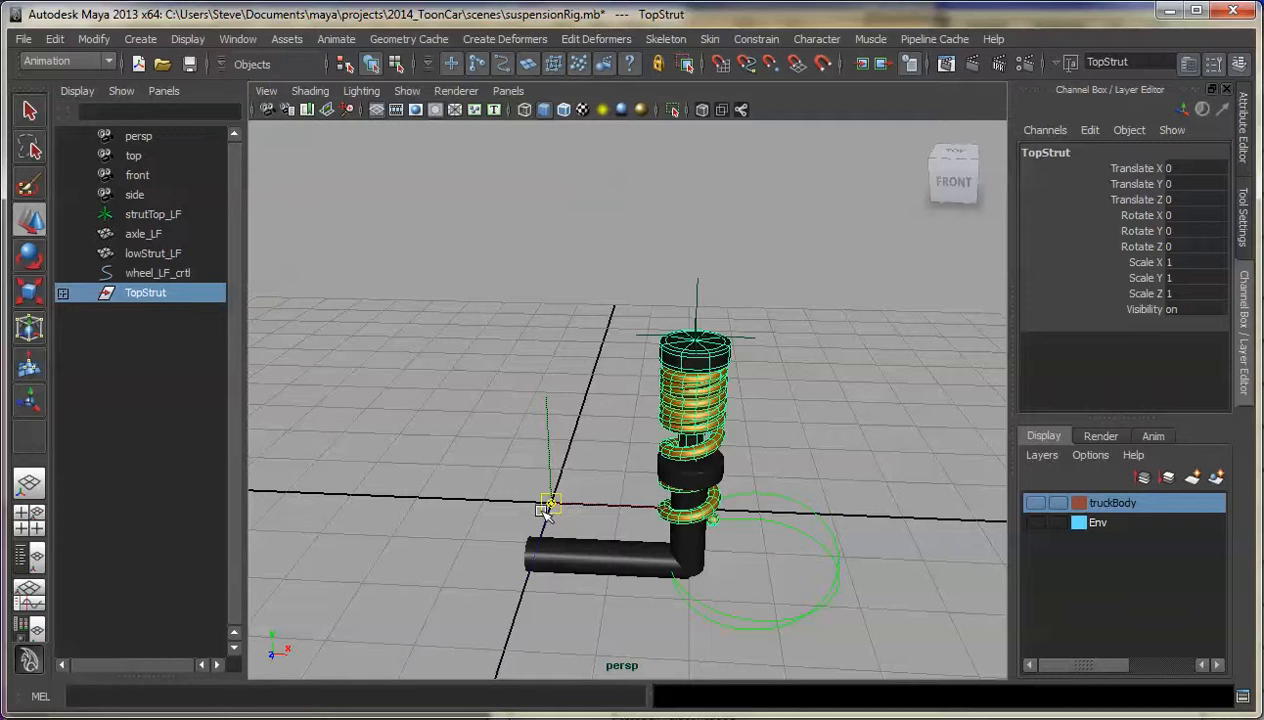
key("Insert")
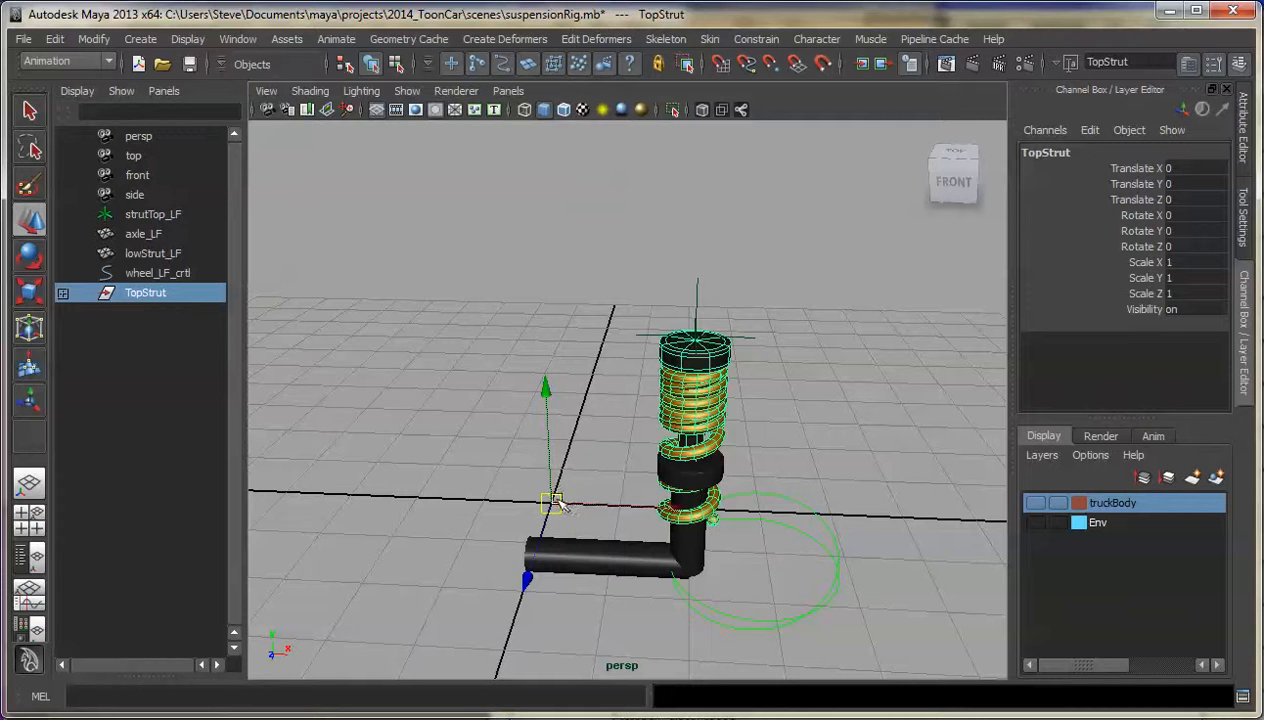
key("Insert")
left_click_drag(551, 505, 730, 307)
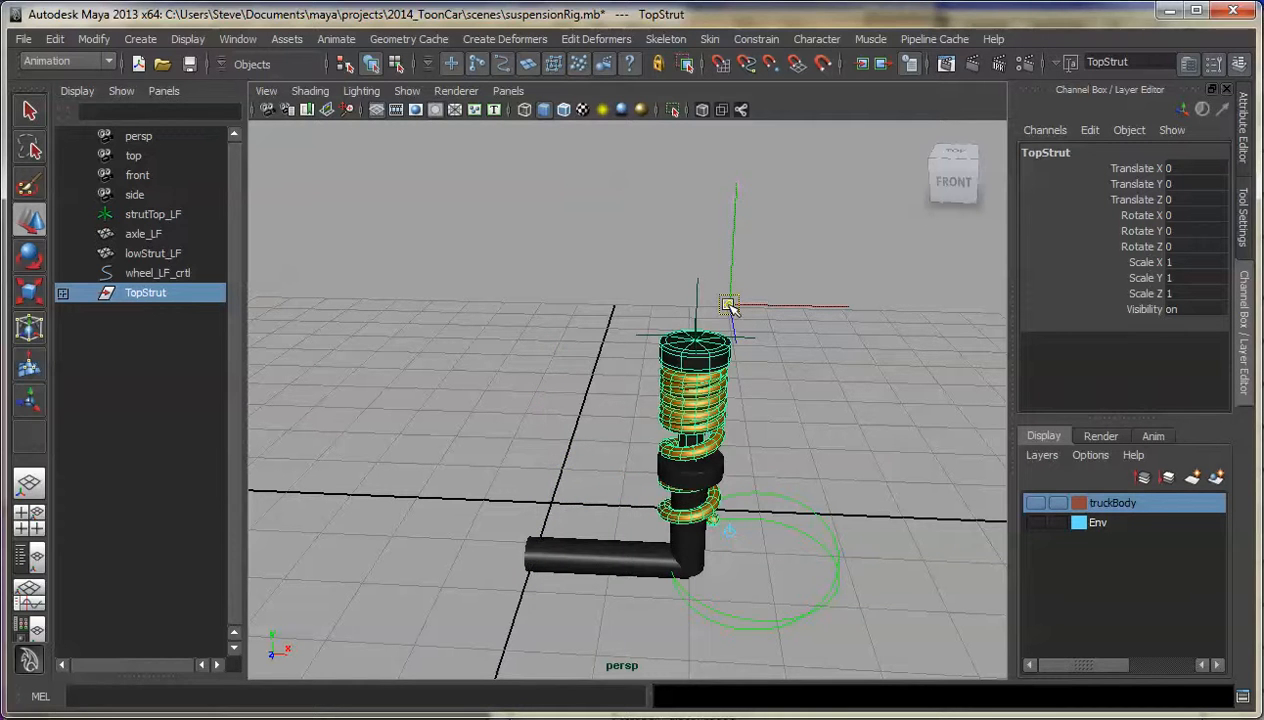
left_click_drag(730, 305, 645, 297)
key("Insert")
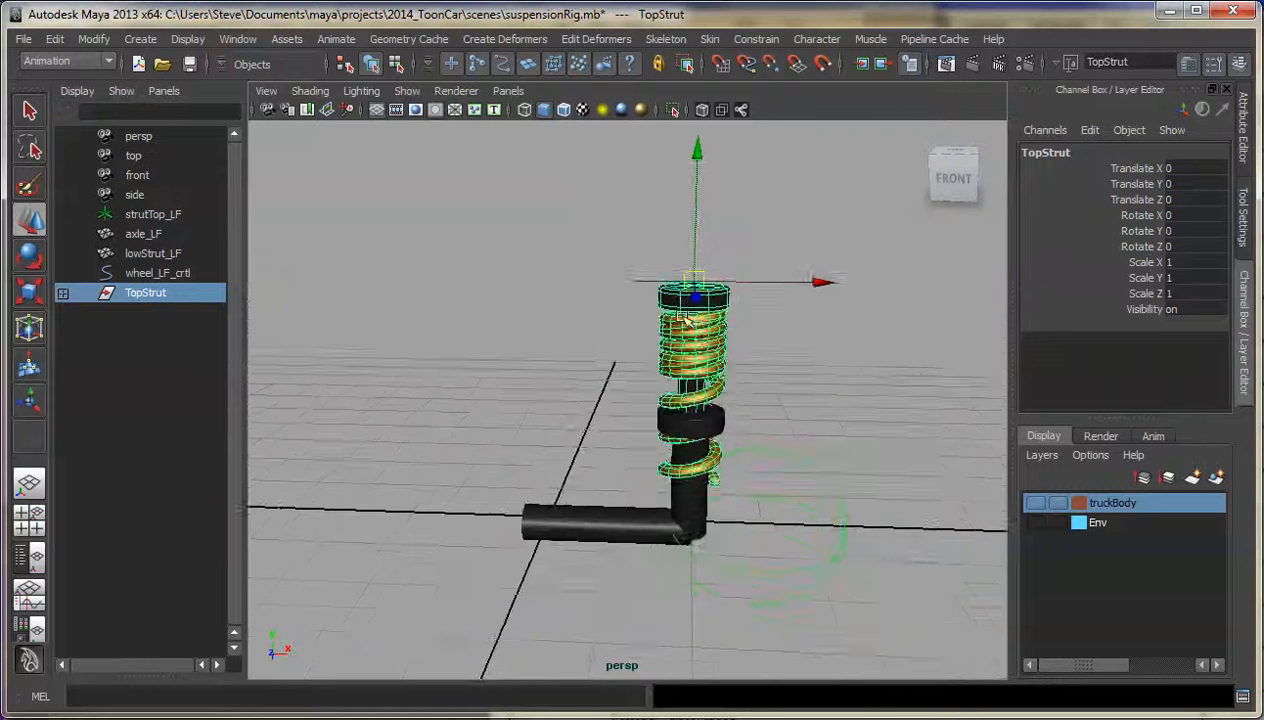
middle_click_drag(677, 314, 638, 376, "alt")
right_click_drag(638, 376, 774, 429, "alt")
middle_click_drag(750, 378, 756, 402, "alt")
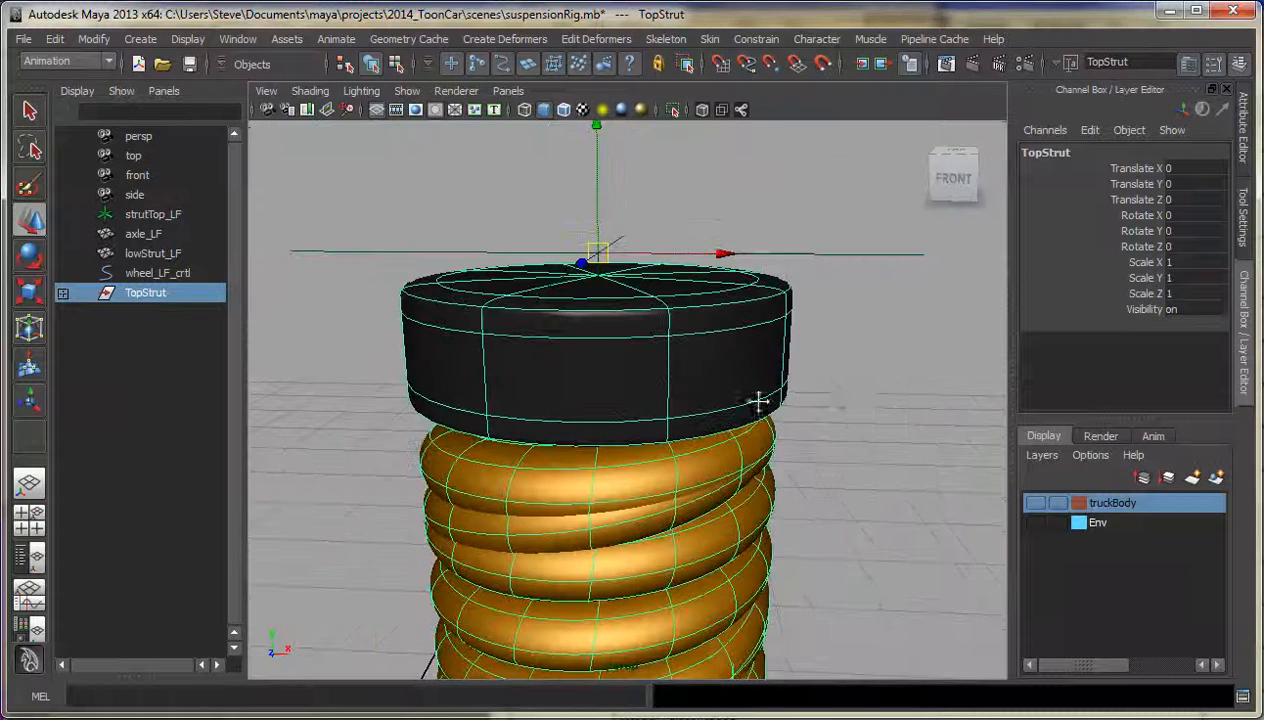
right_click_drag(846, 403, 677, 375, "alt")
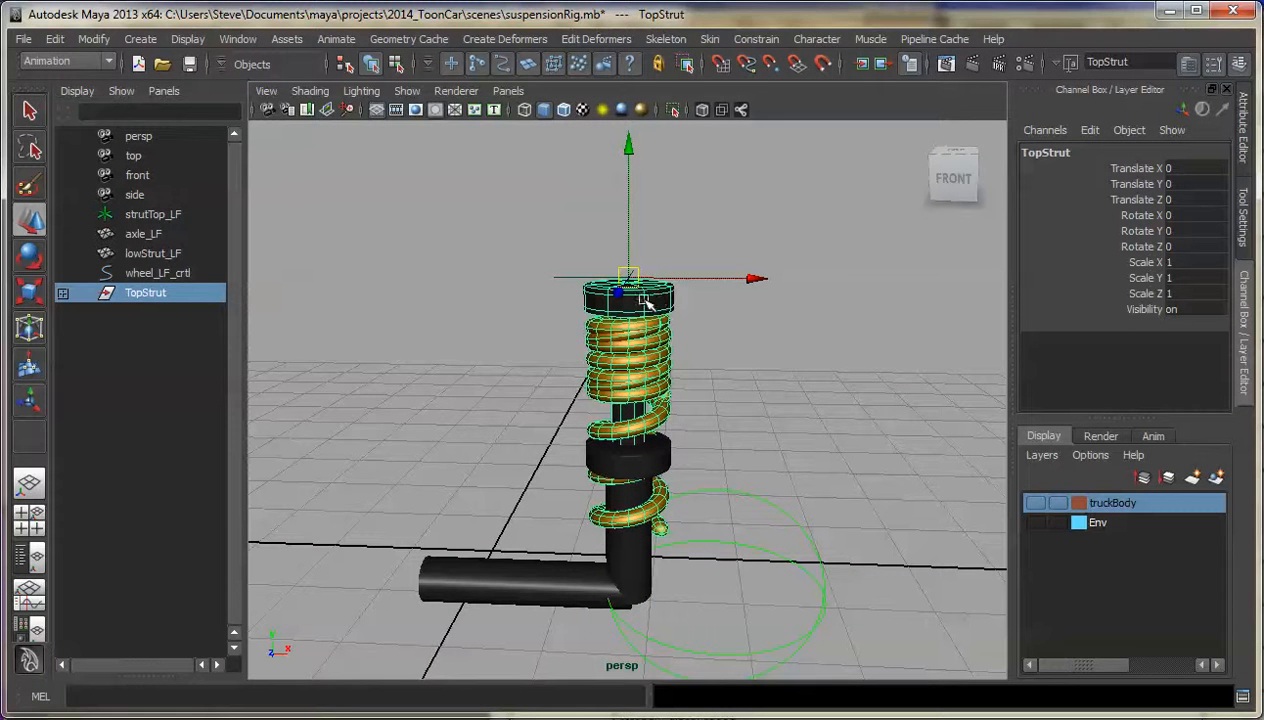
Step: Parent the TopStrut group under the strutTop_LF locator and expand the locator's hierarchy
left_click(661, 368)
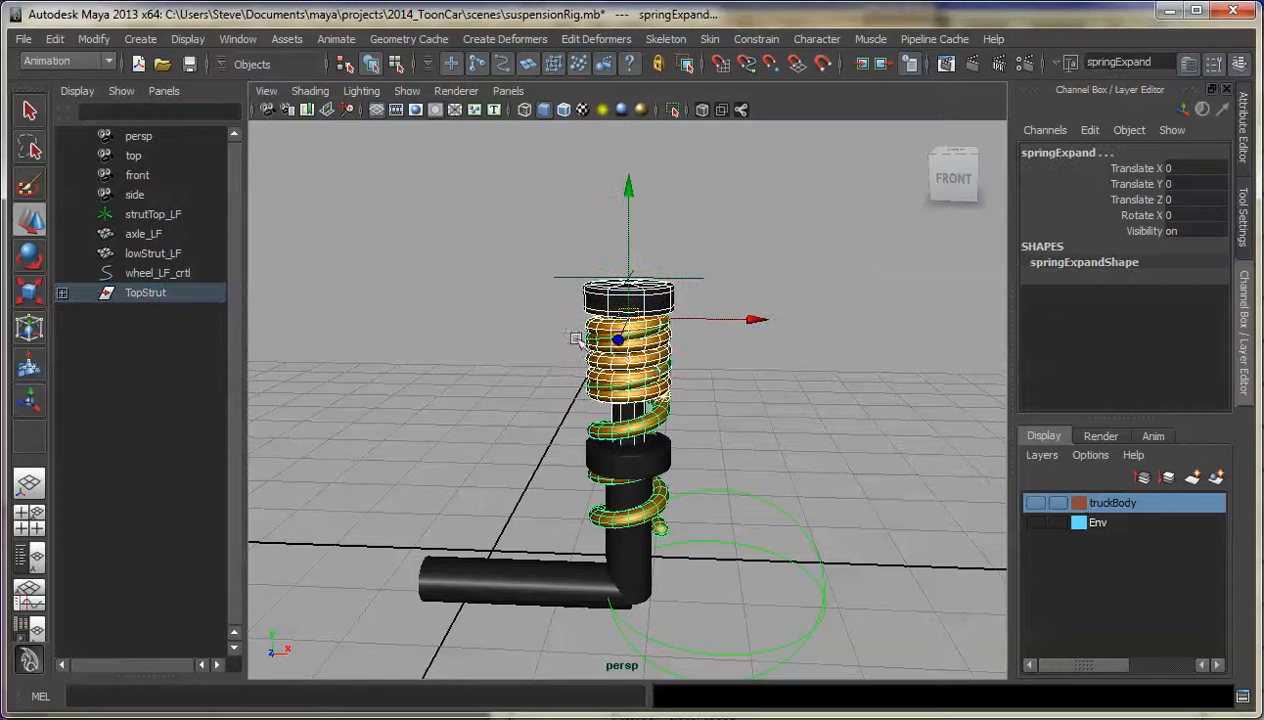
left_click(628, 280)
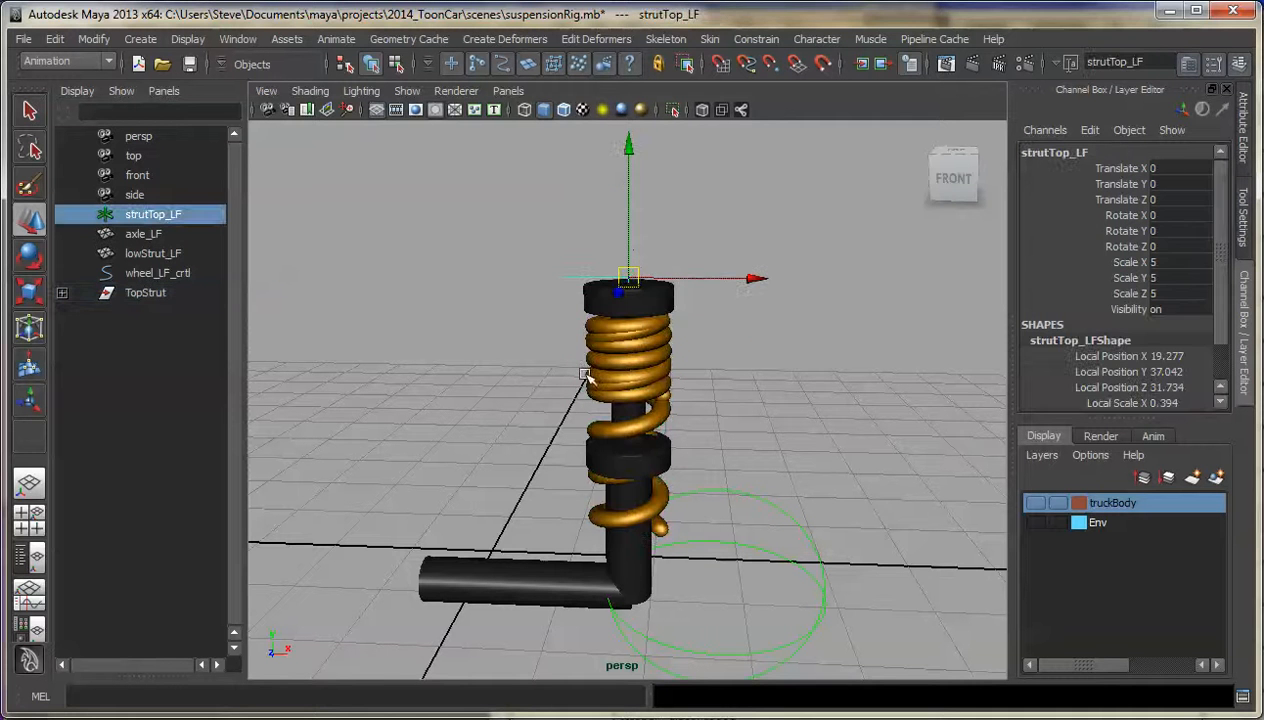
left_click(145, 293)
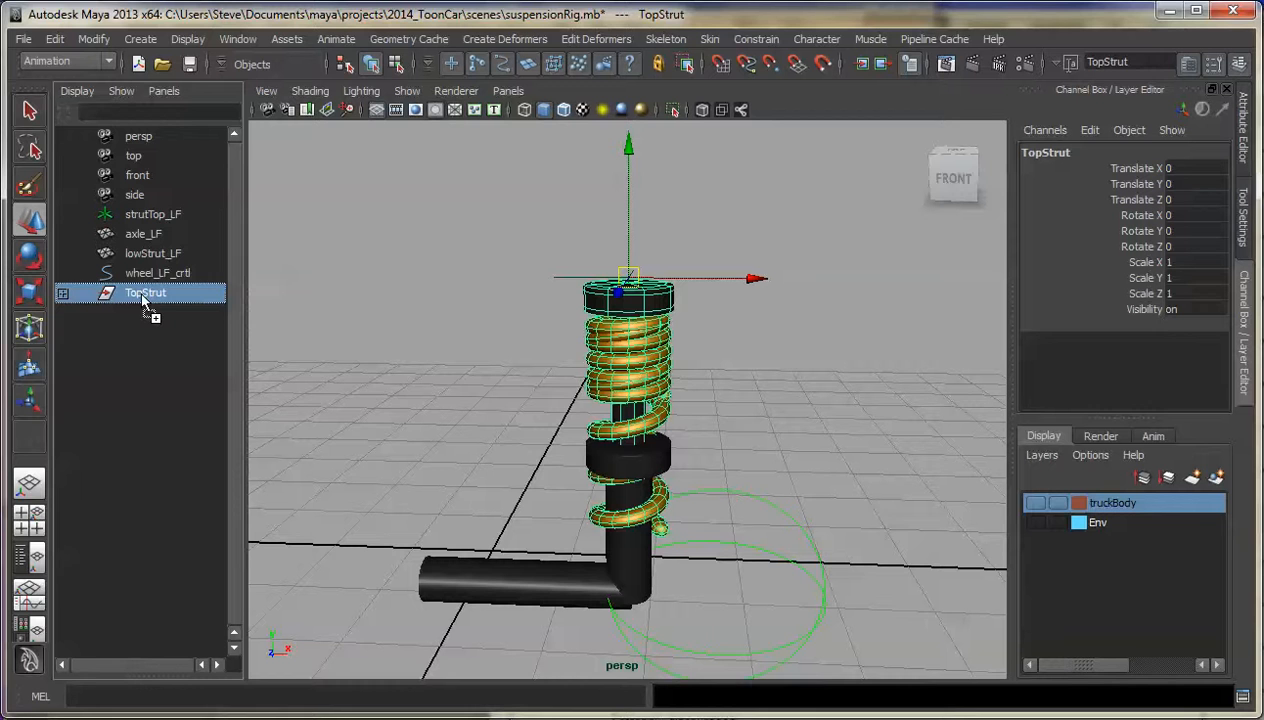
middle_click_drag(141, 295, 141, 216)
left_click(62, 214)
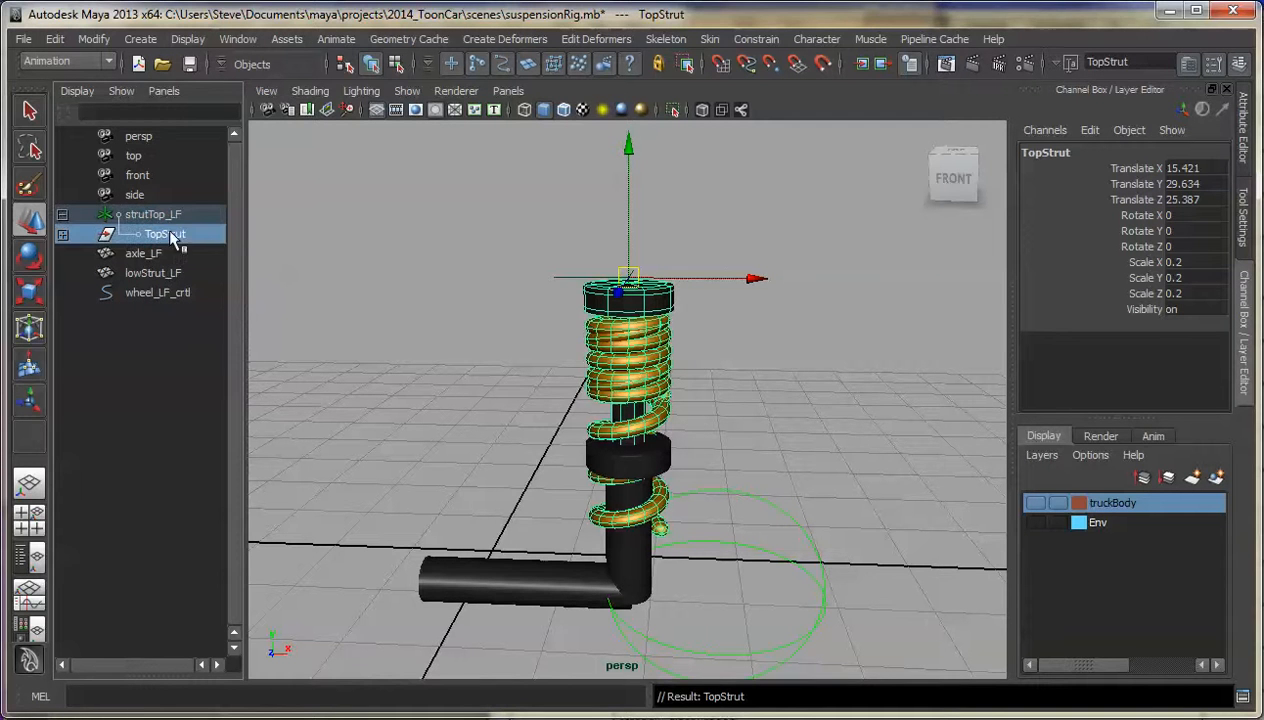
Step: Try moving strutTop_LF together with its TopStrut child, and undo the move
left_click(162, 214)
mouse_move(624, 278)
left_mouse_down()
mouse_move(538, 248)
mouse_move(638, 282)
left_mouse_up()
key("ctrl+z")
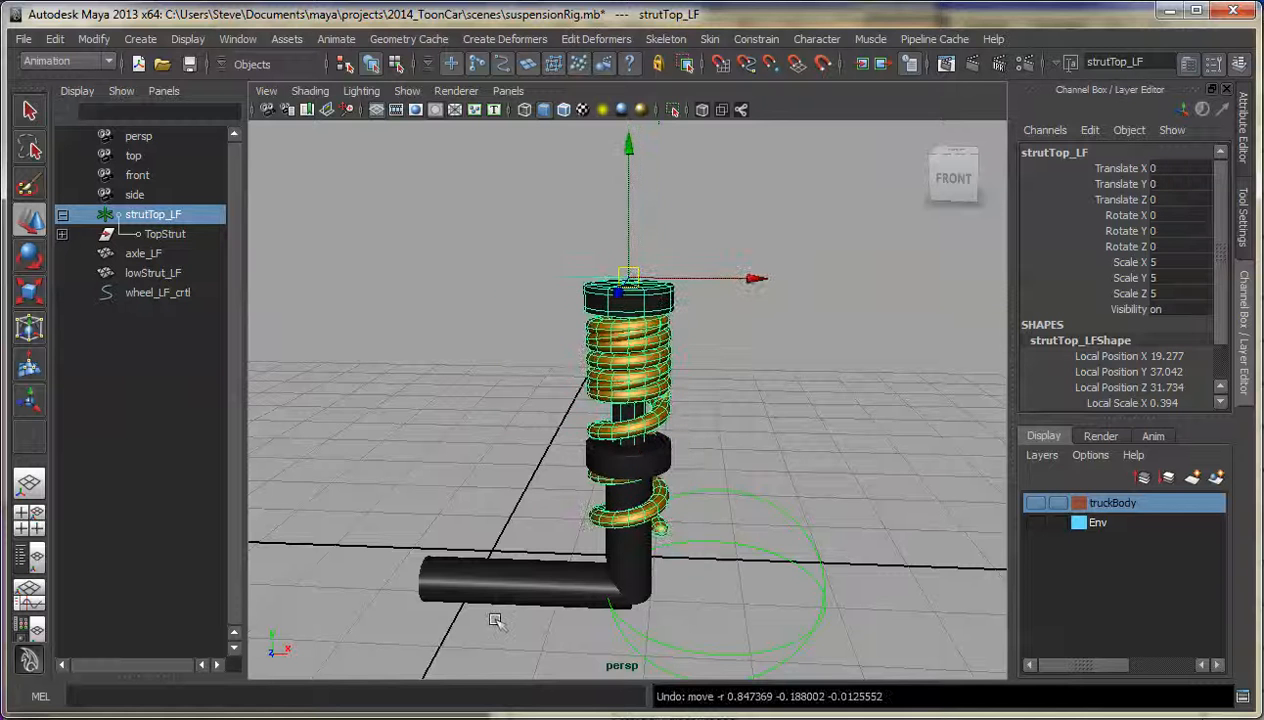
Step: Parent lowStrut_LF under the wheel_LF_crtl curve and expand the curve's hierarchy
left_click(643, 556)
left_click(613, 633)
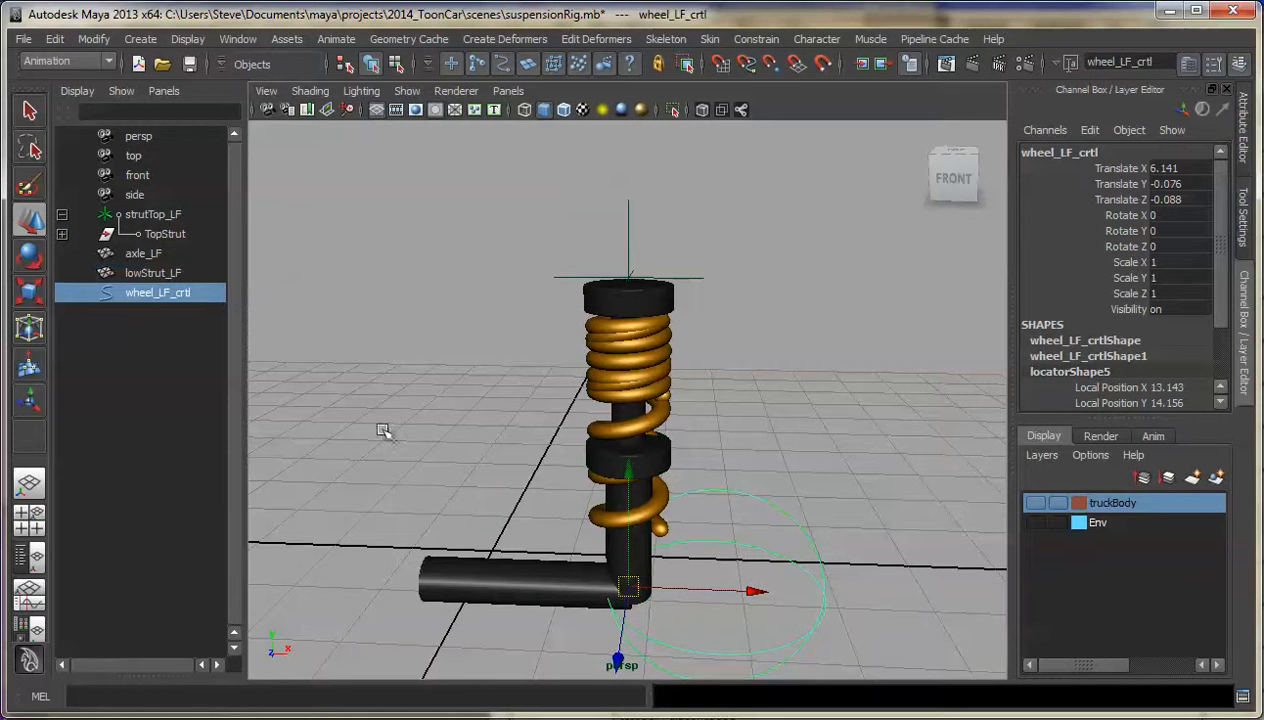
left_click(150, 272)
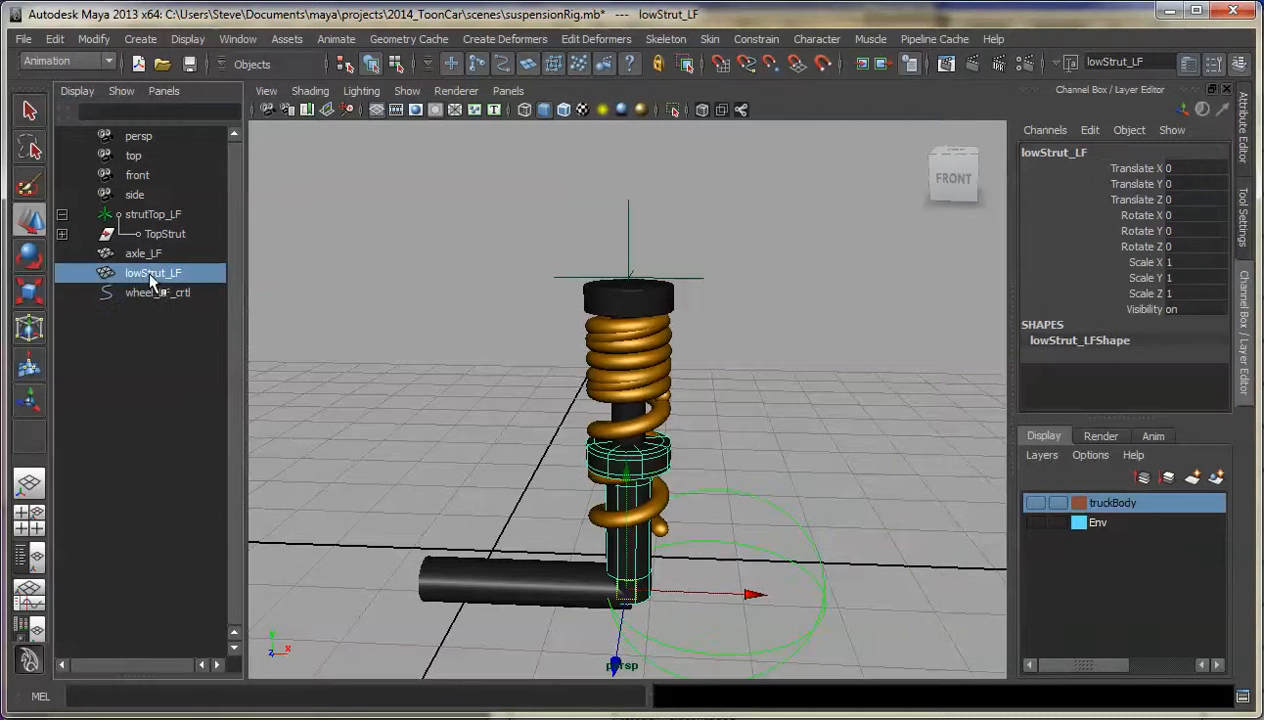
middle_click_drag(147, 270, 172, 305)
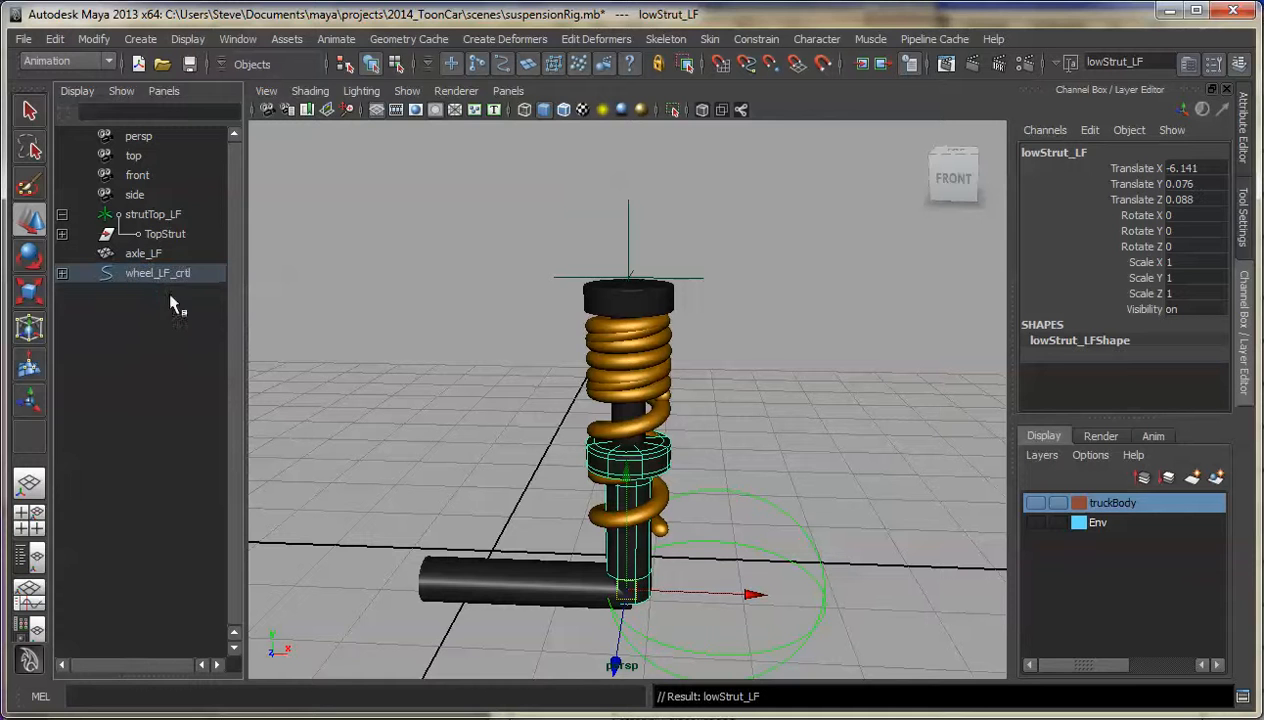
left_click(61, 273)
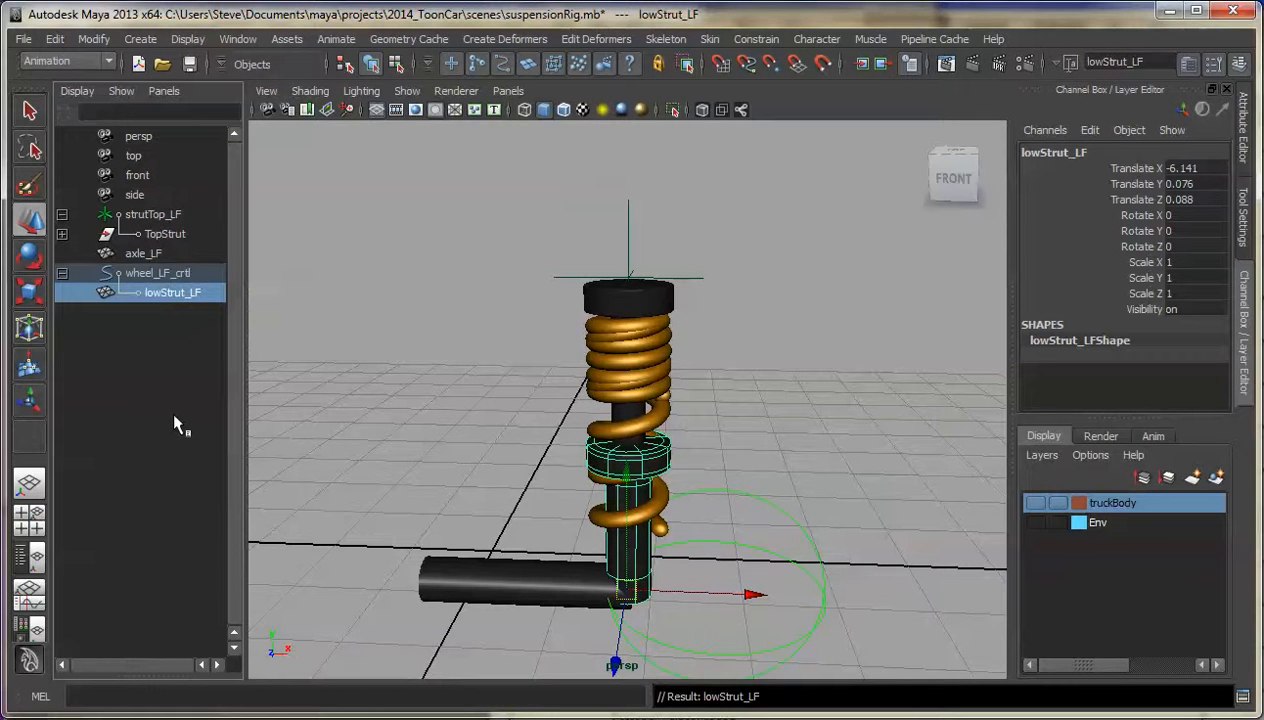
Step: Try moving strutTop_LF and wheel_LF_crtl in turn with their parented strut parts, undoing each move
left_click(694, 274)
left_click_drag(630, 279, 657, 252)
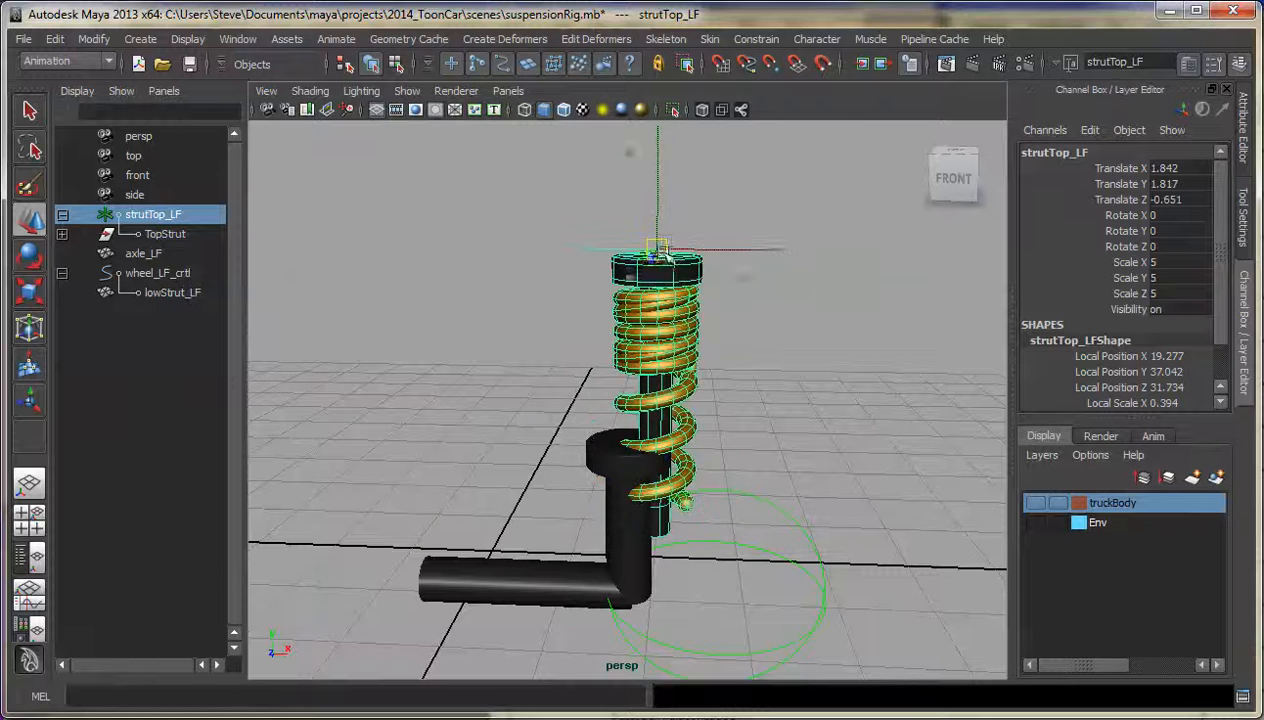
key("ctrl+z")
left_click(733, 488)
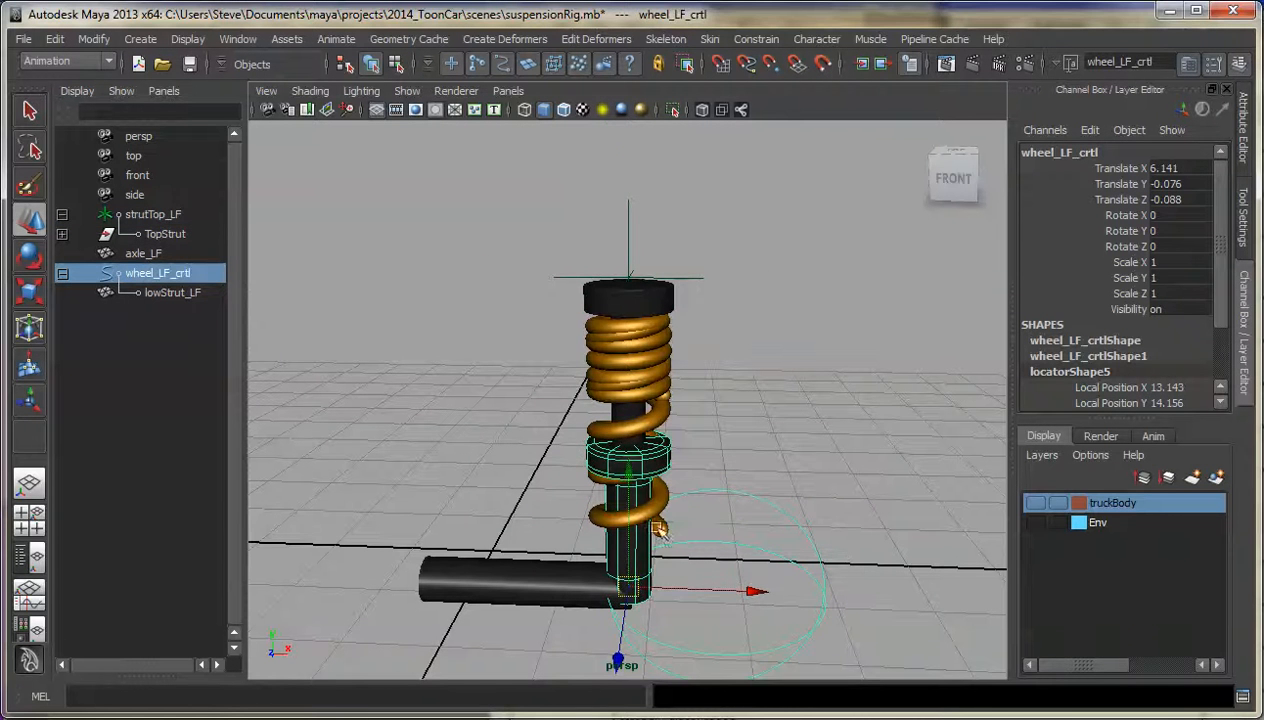
left_click_drag(628, 587, 647, 569)
key("ctrl+z")
Step: Aim-constrain axle_LF to wheel_LF_crtl with an aim vector of 1, 0, 0 and Maintain offset off
left_click(714, 455)
mouse_move(714, 460)
left_mouse_down("alt")
mouse_move(762, 452)
mouse_move(773, 463)
mouse_move(719, 449)
mouse_move(714, 460)
left_mouse_up("alt")
left_click(760, 45)
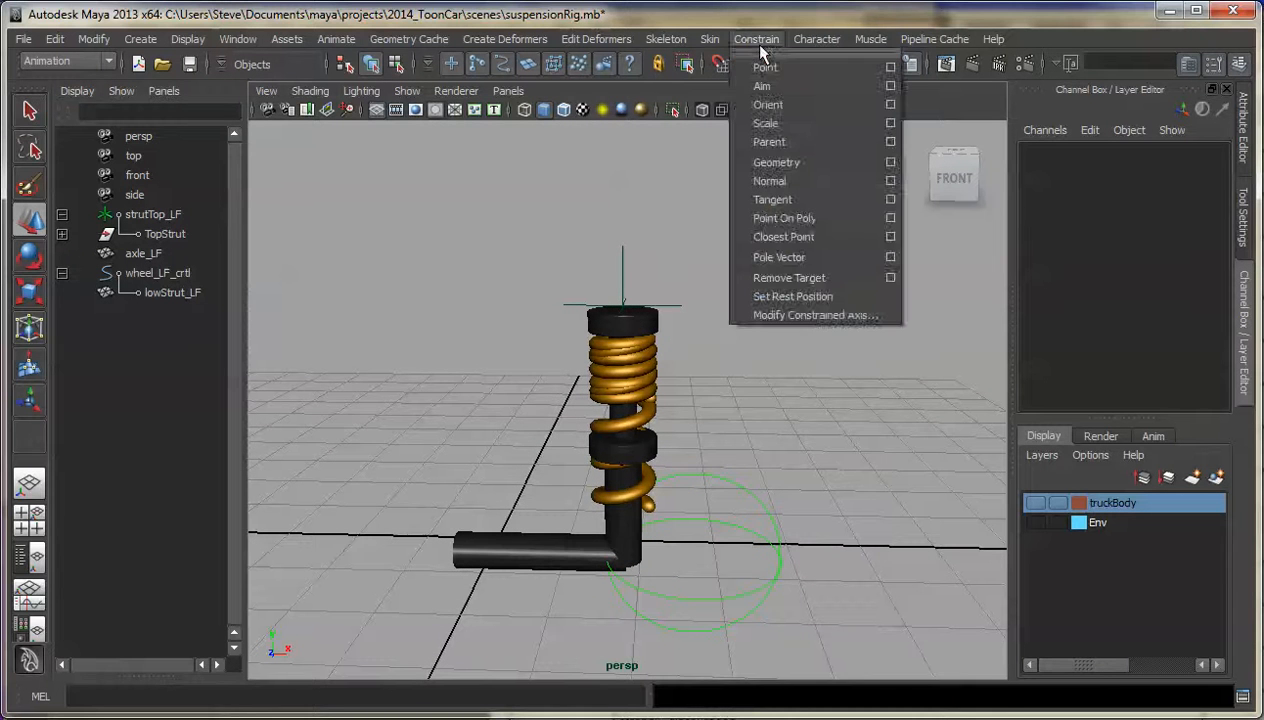
left_click(891, 87)
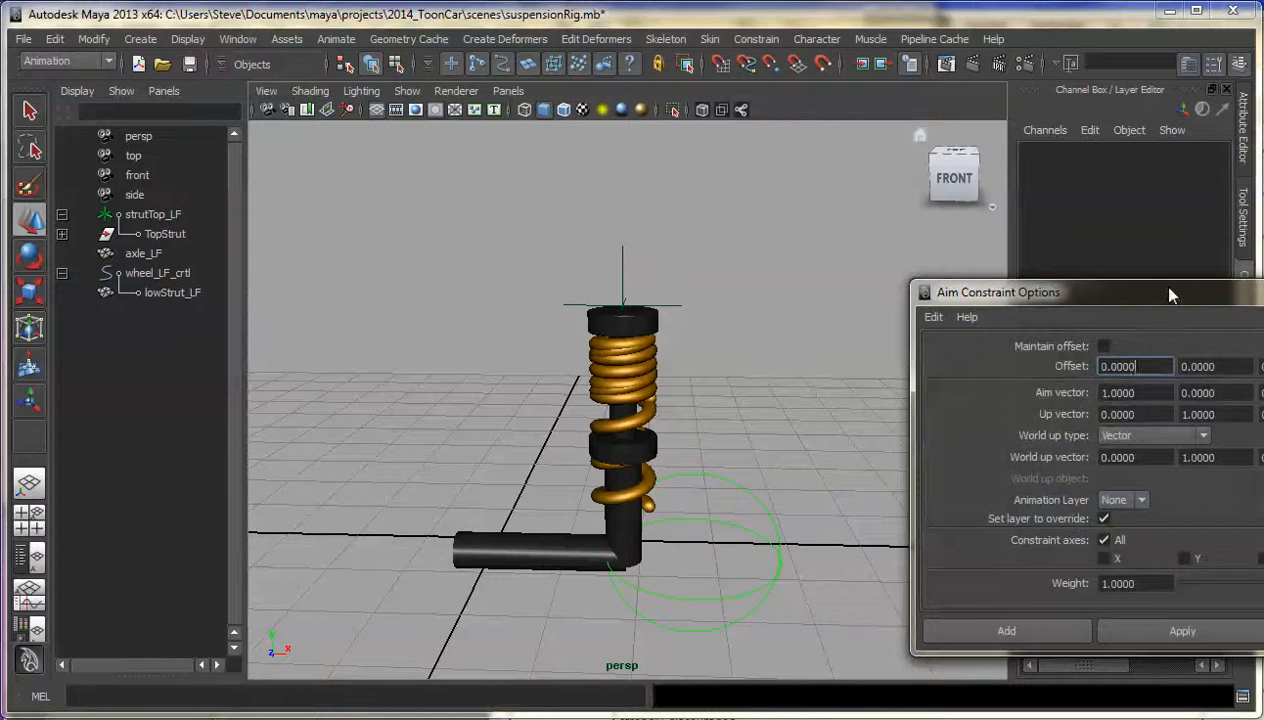
left_click_drag(1160, 289, 1009, 244)
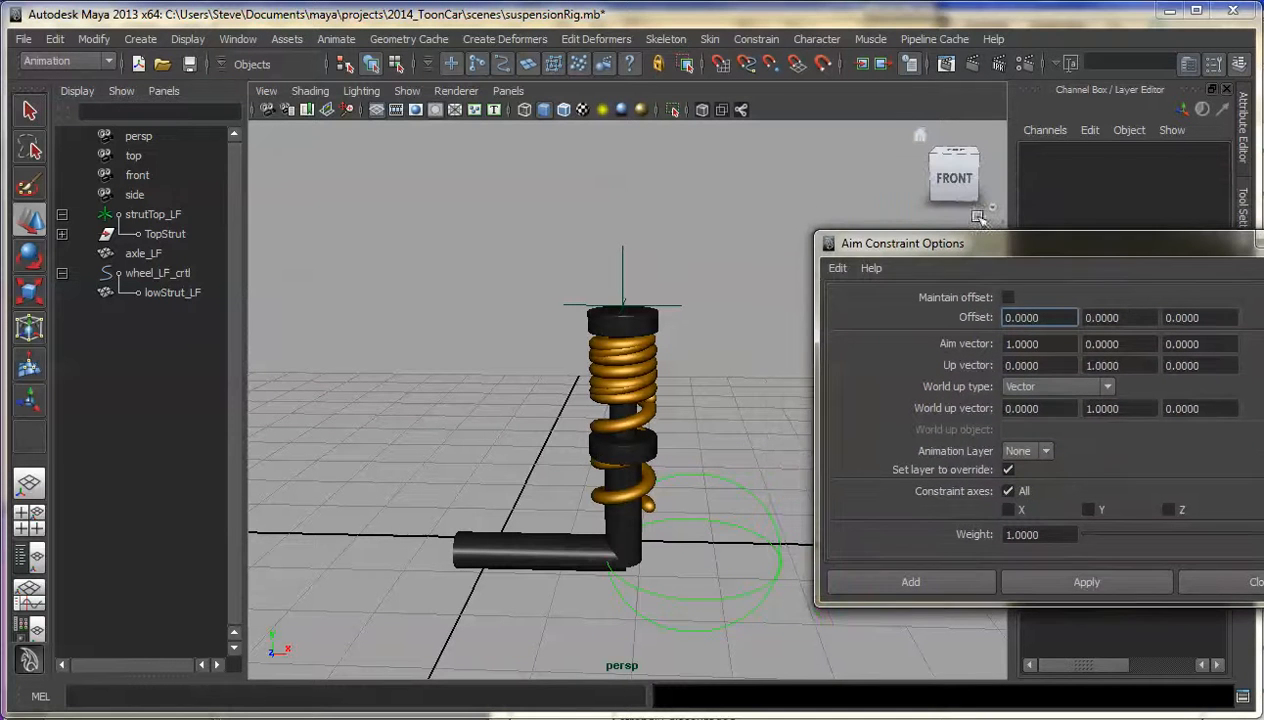
double_click(1016, 344)
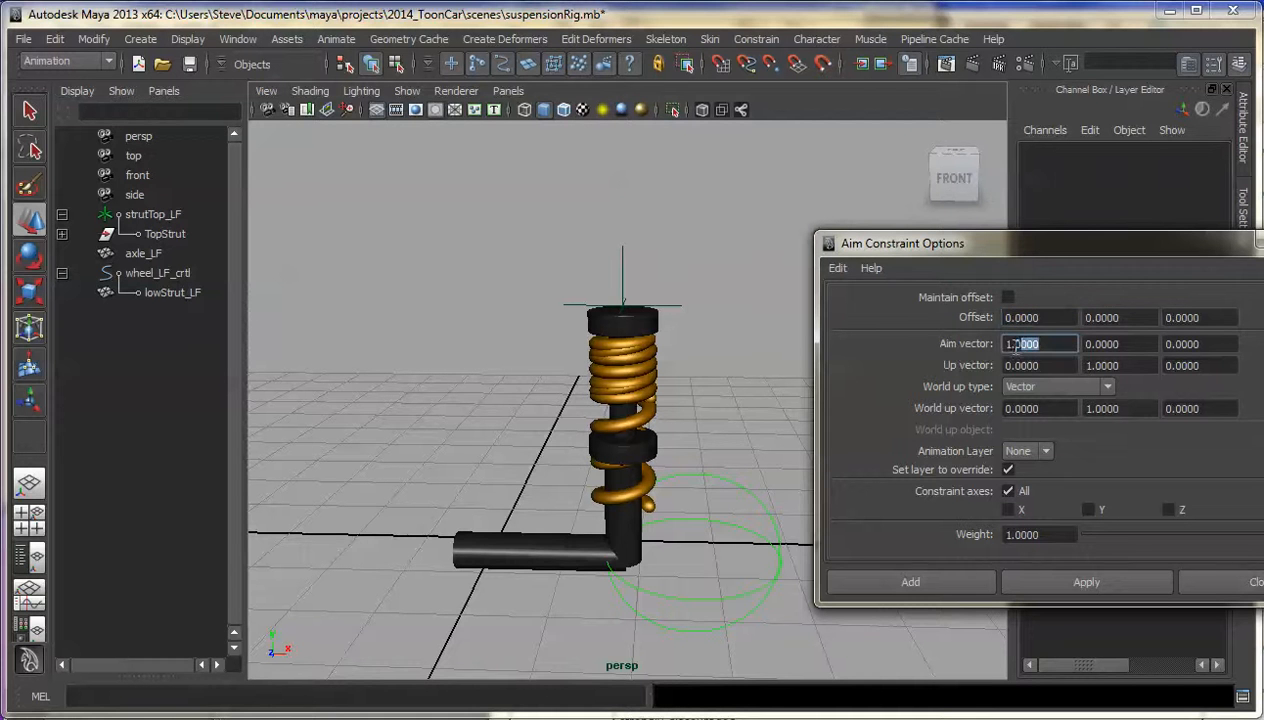
left_click(560, 548)
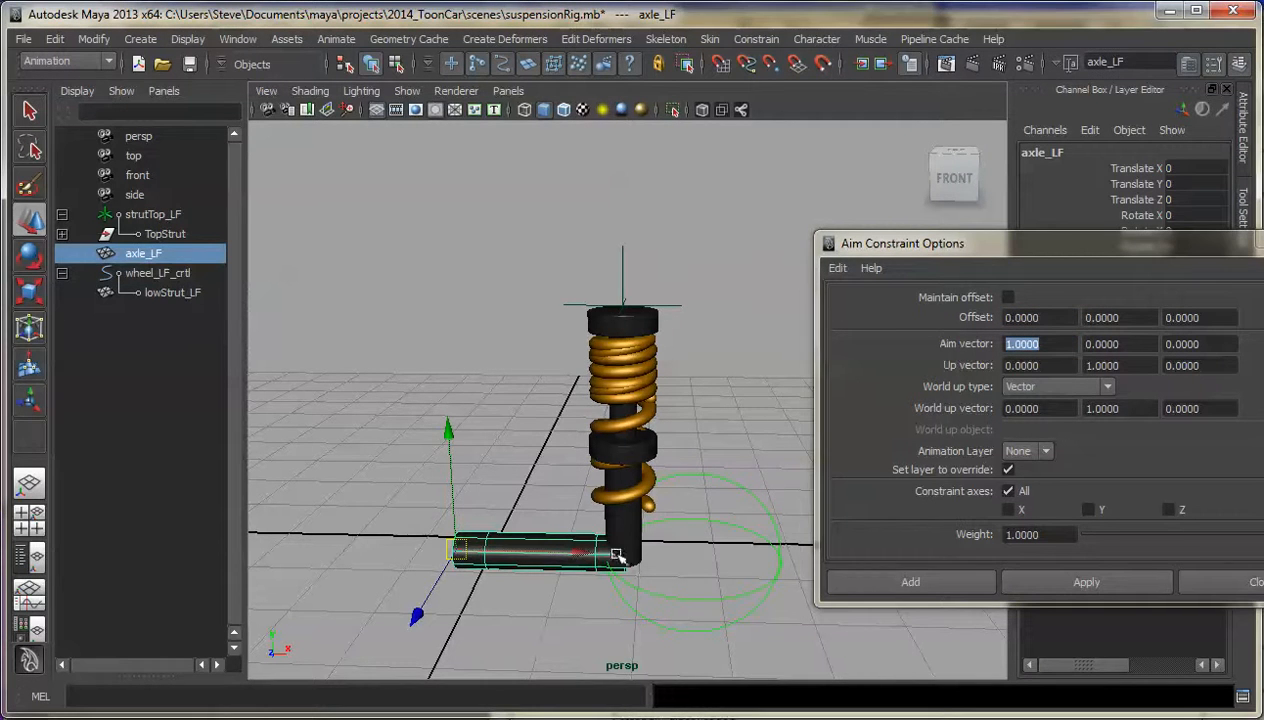
left_click(716, 472)
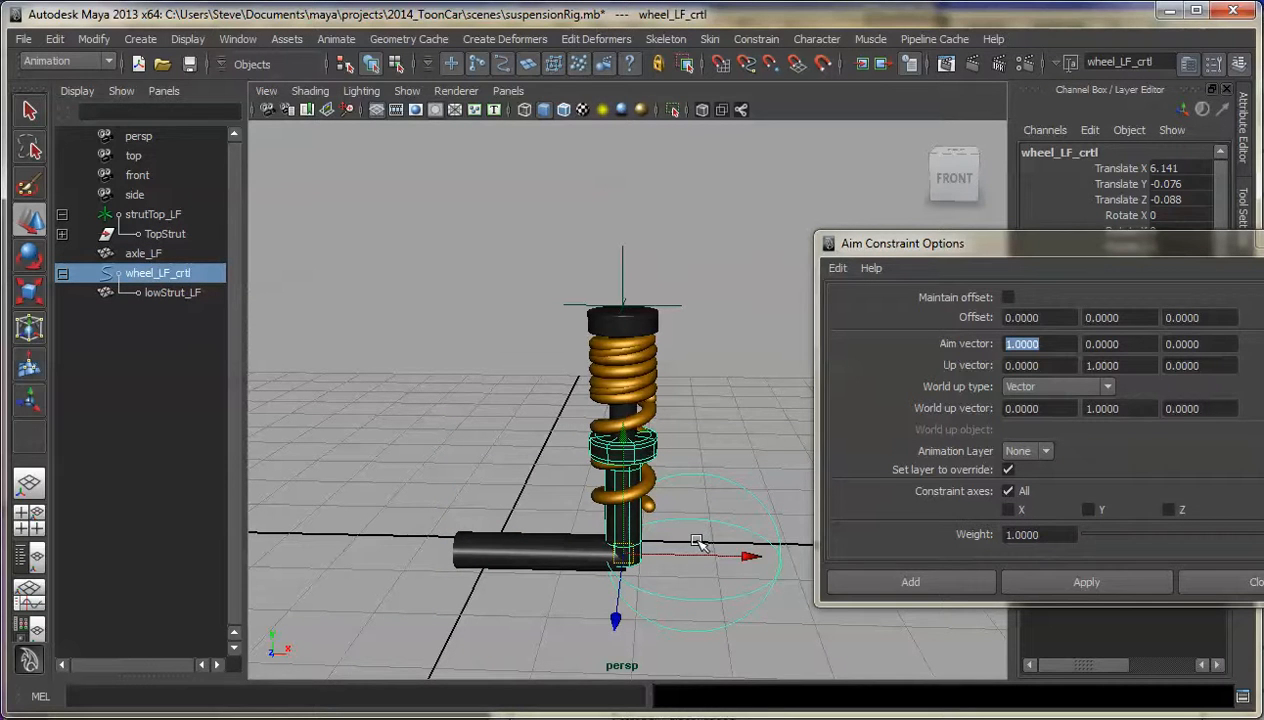
left_click(566, 553, "shift")
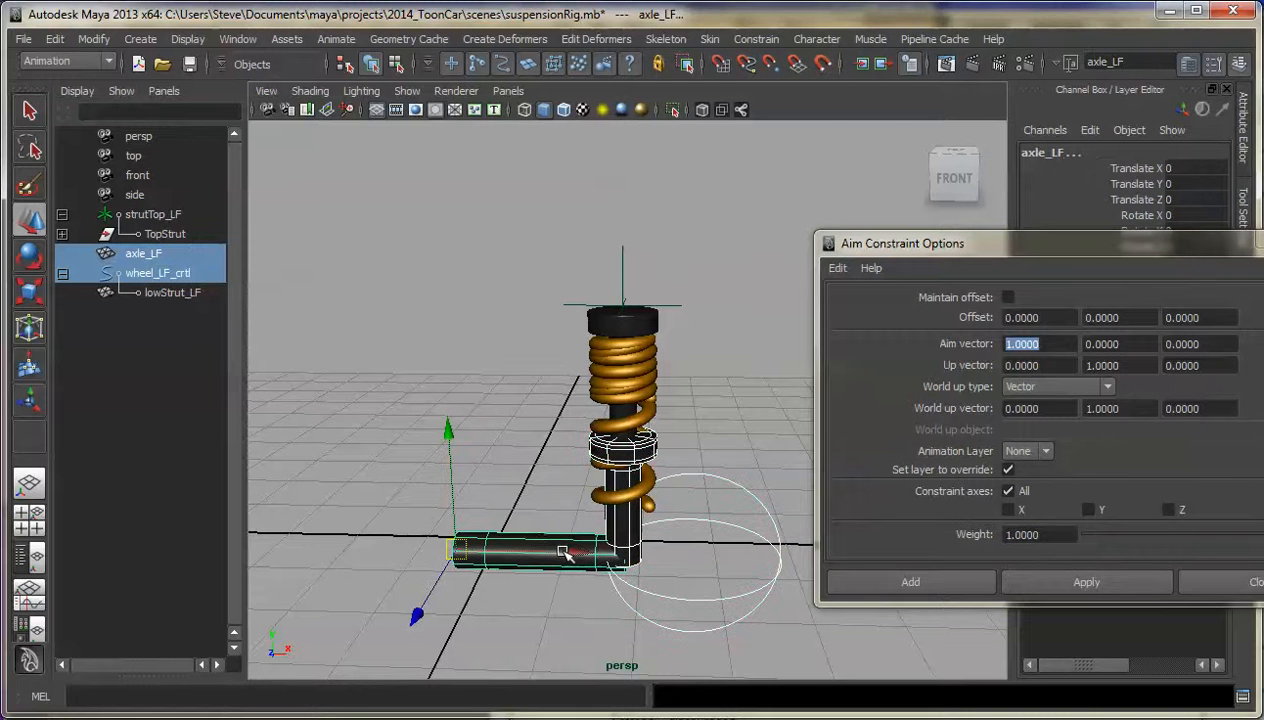
left_click(1078, 584)
Step: Test the axle's aim by moving wheel_LF_crtl, and undo the move
left_click(737, 484)
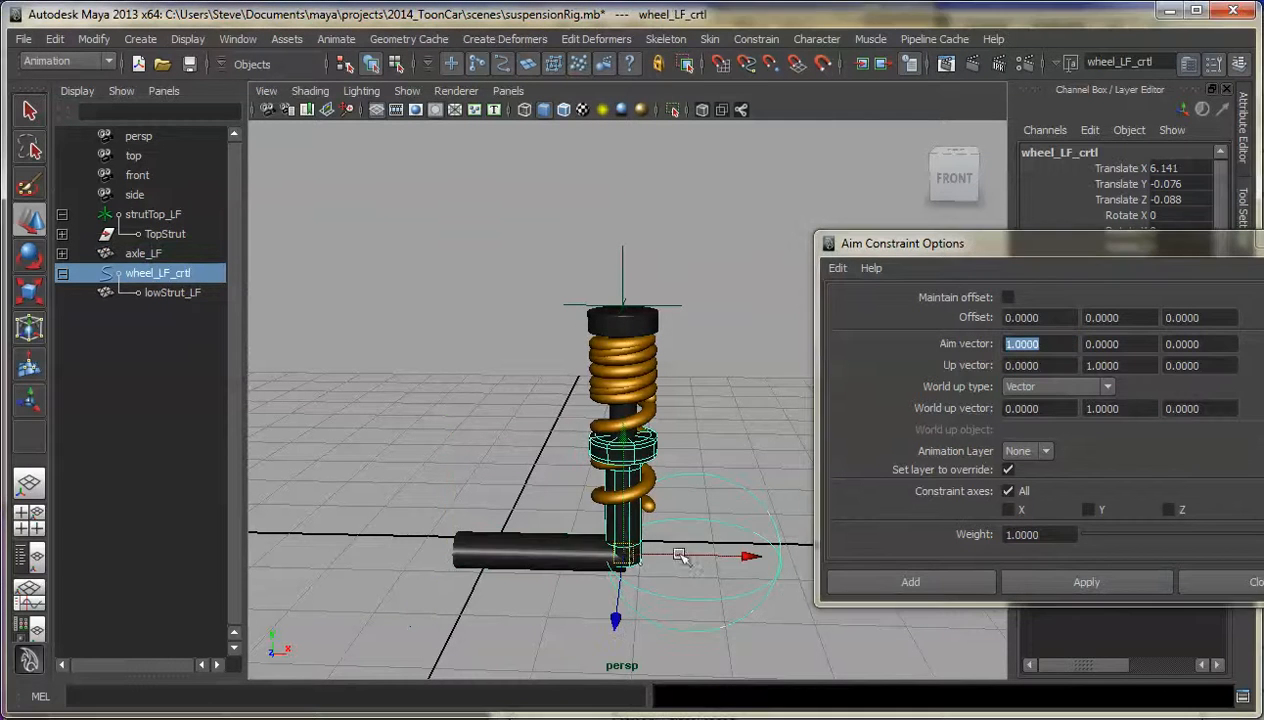
left_click_drag(632, 556, 731, 574)
key("ctrl+z")
key("ctrl+z")
key("ctrl+z")
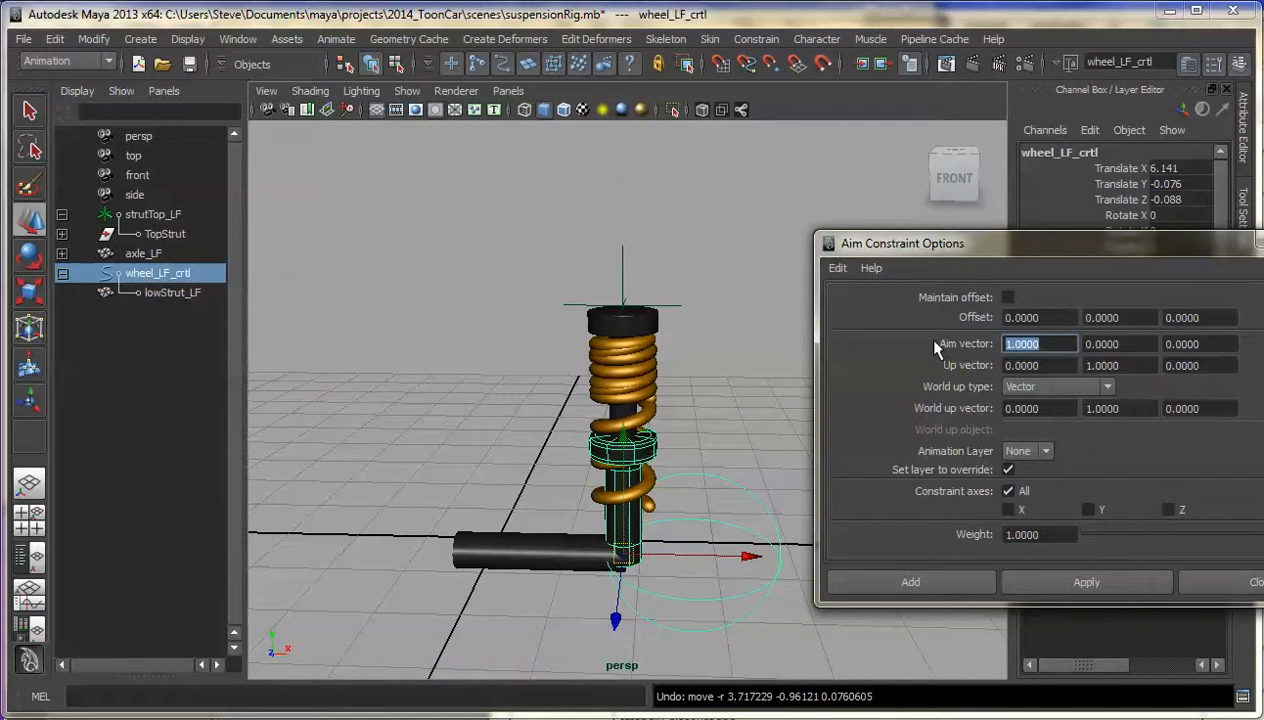
Step: Aim-constrain lowStrut_LF to the TopStrut group with an aim vector of 0, 1, 0
type("0.0000")
left_click(657, 449)
double_click(1124, 343)
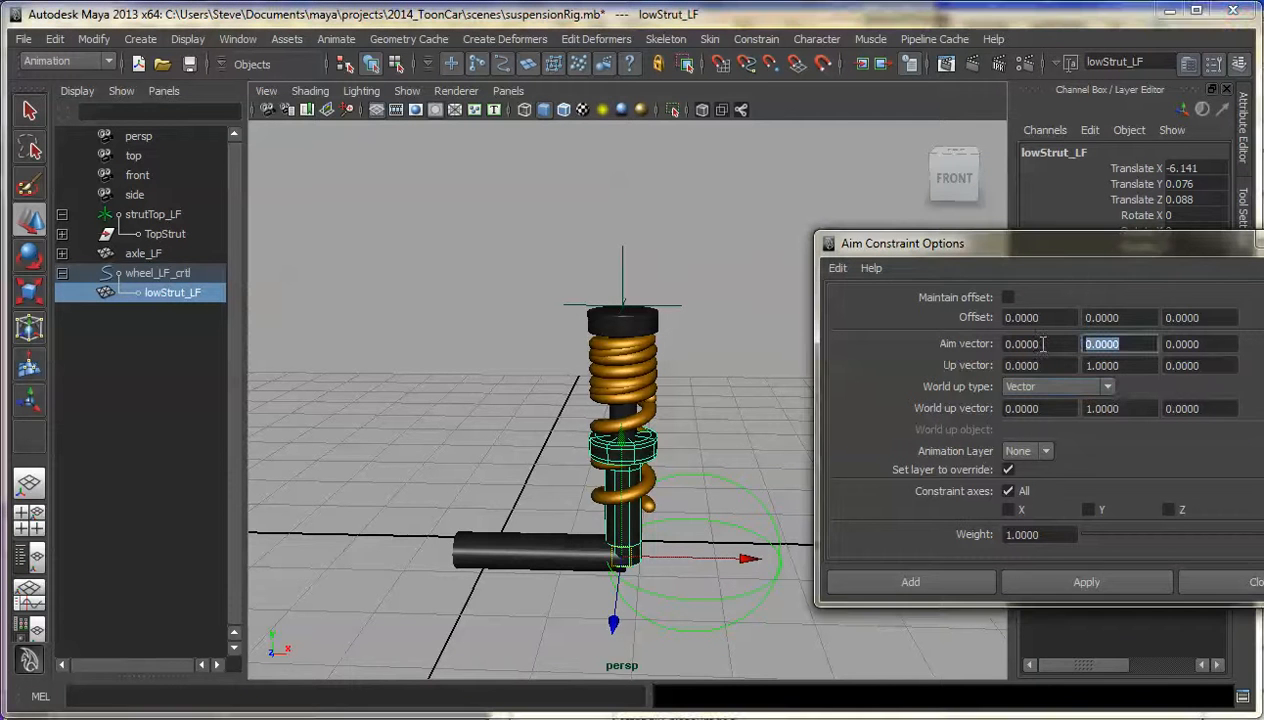
type("1")
left_click(152, 236)
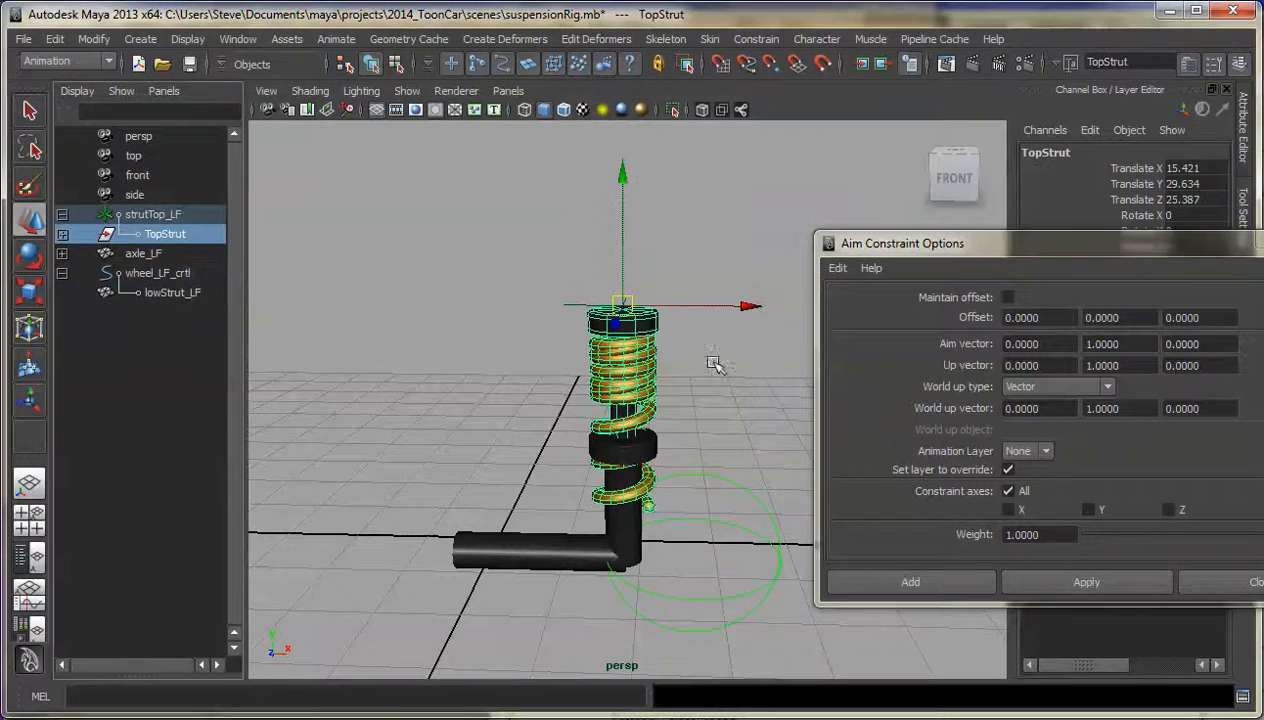
left_click(637, 524, "shift")
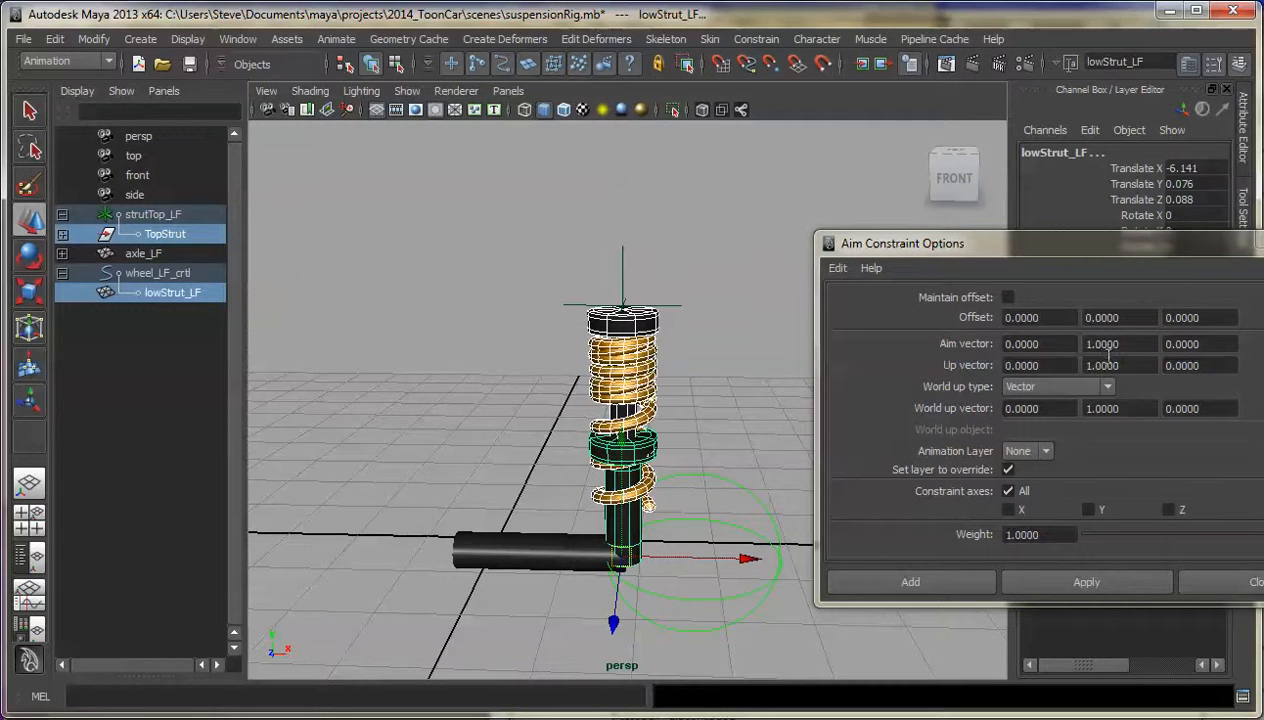
left_click(1110, 585)
Step: Test the lower strut's aim by moving strutTop_LF, and undo the move
left_click(617, 300)
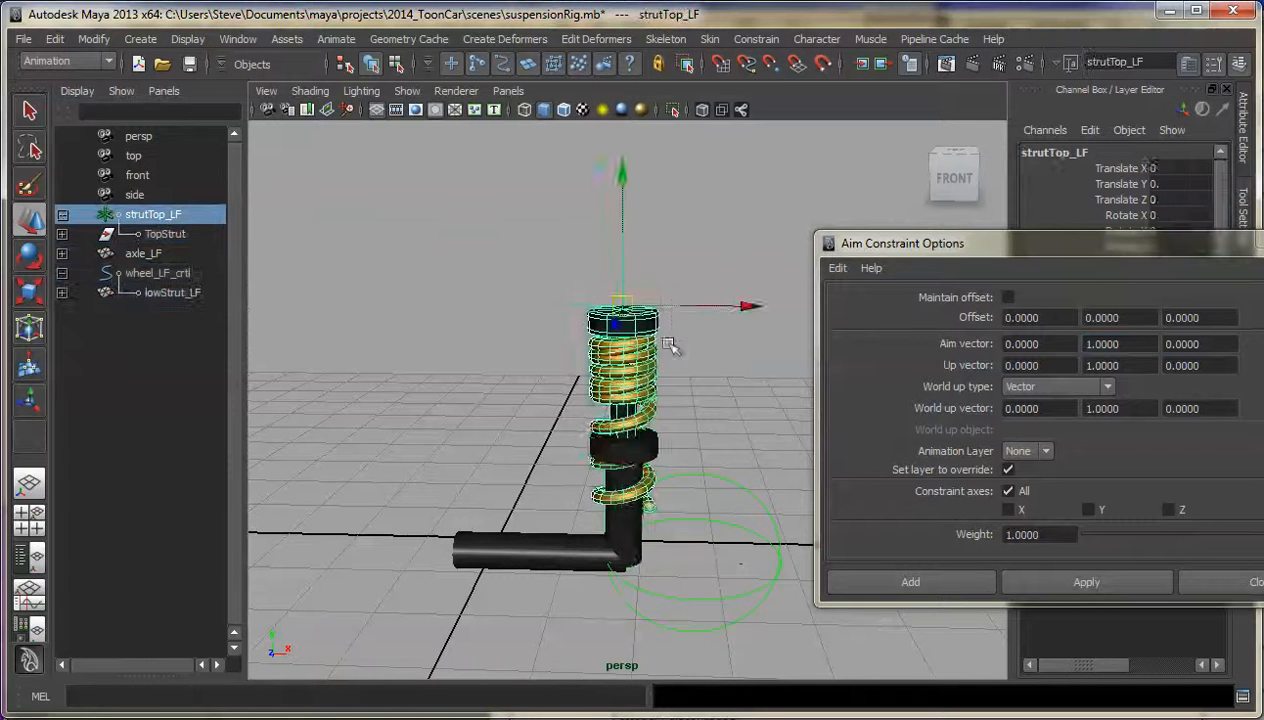
left_click_drag(617, 300, 625, 365)
key("ctrl+z")
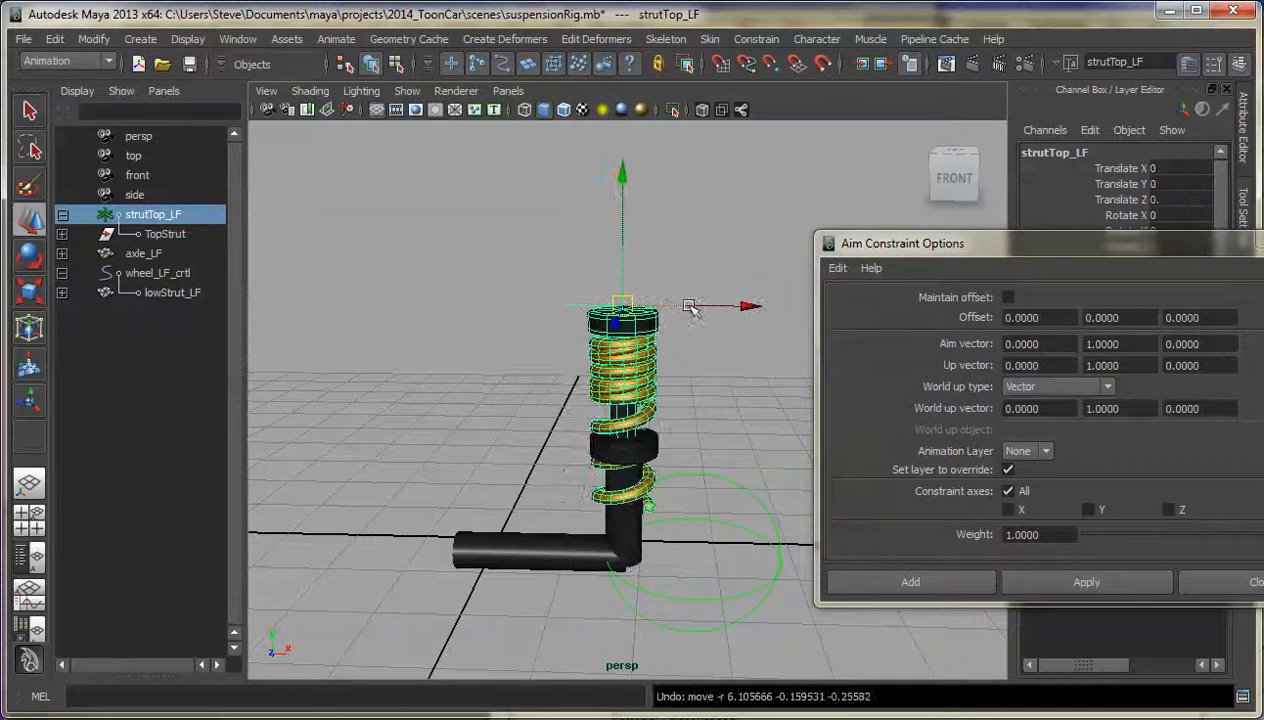
Step: Aim-constrain TopStrut to lowStrut_LF, undoing a first try with aim vector Y at 1 and applying it with -1
double_click(1110, 343)
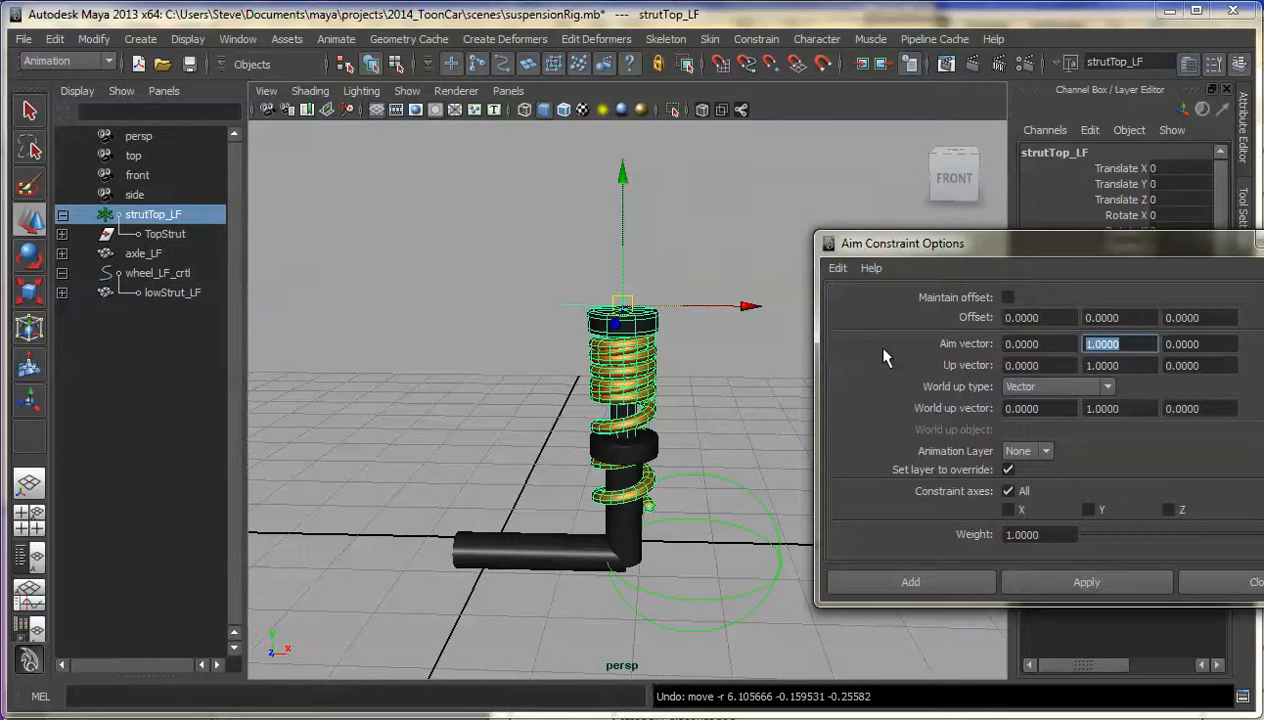
left_click(585, 400)
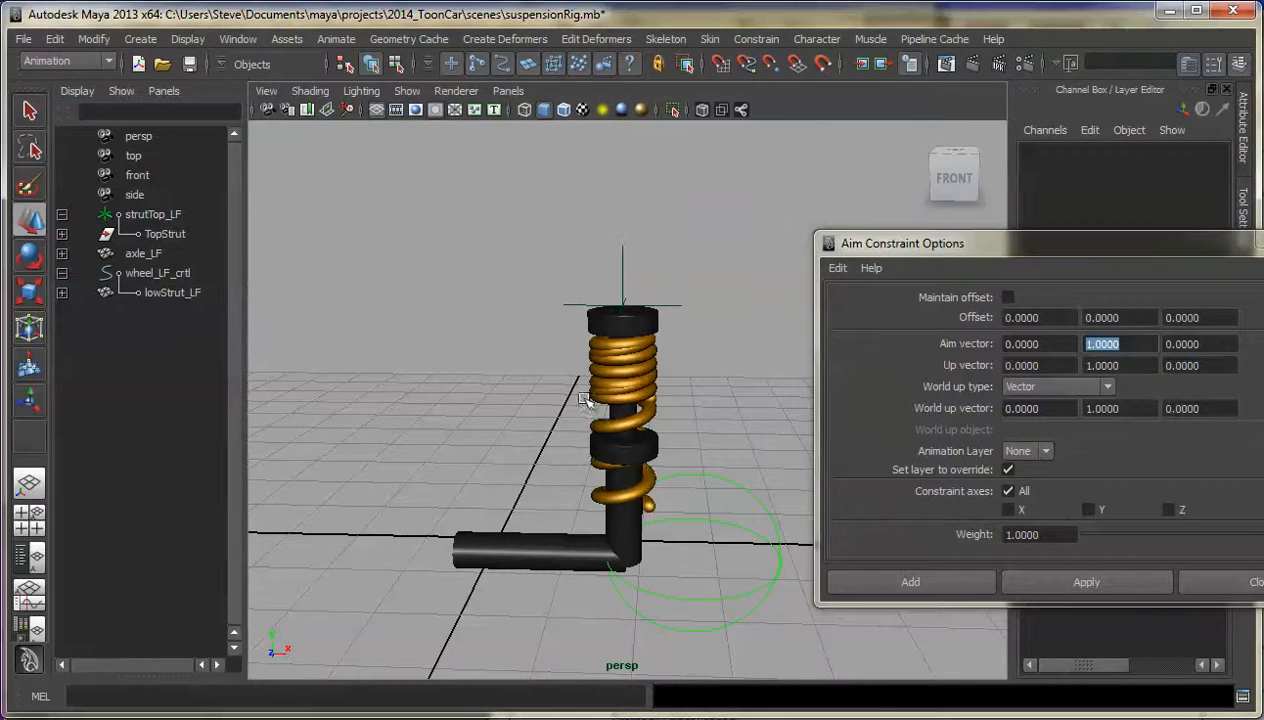
left_click(628, 530)
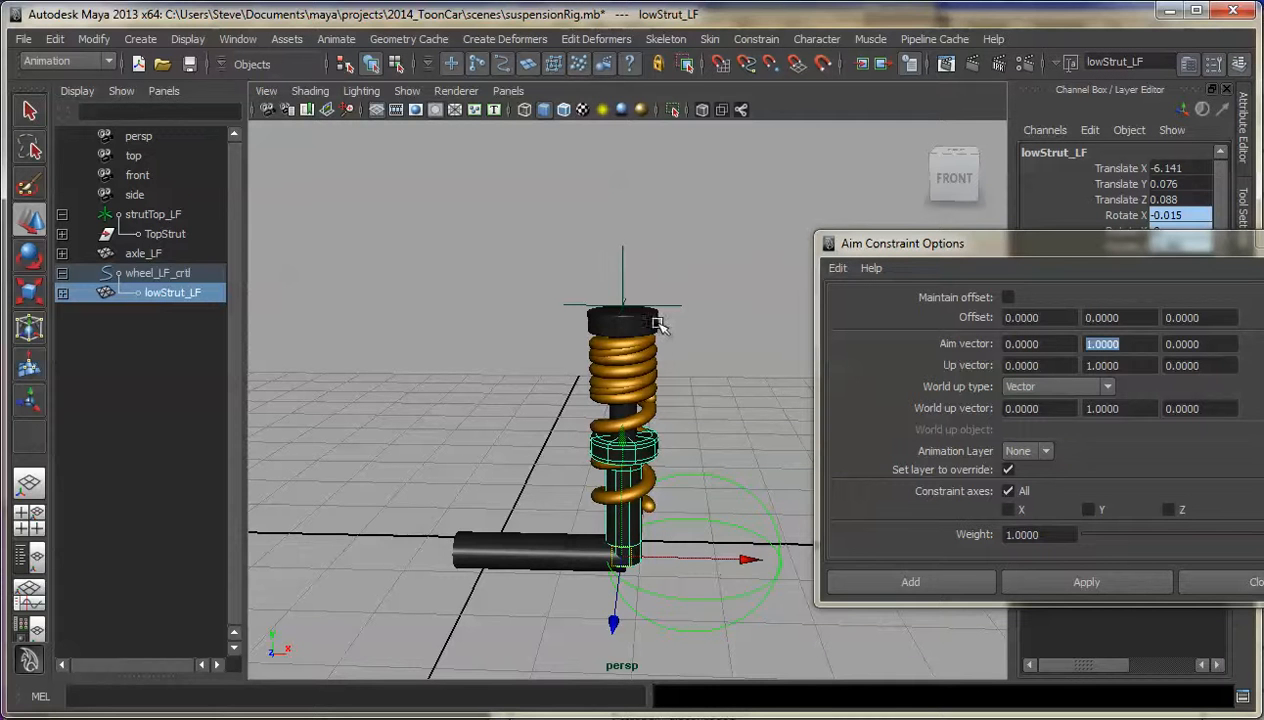
left_click(163, 234, "ctrl")
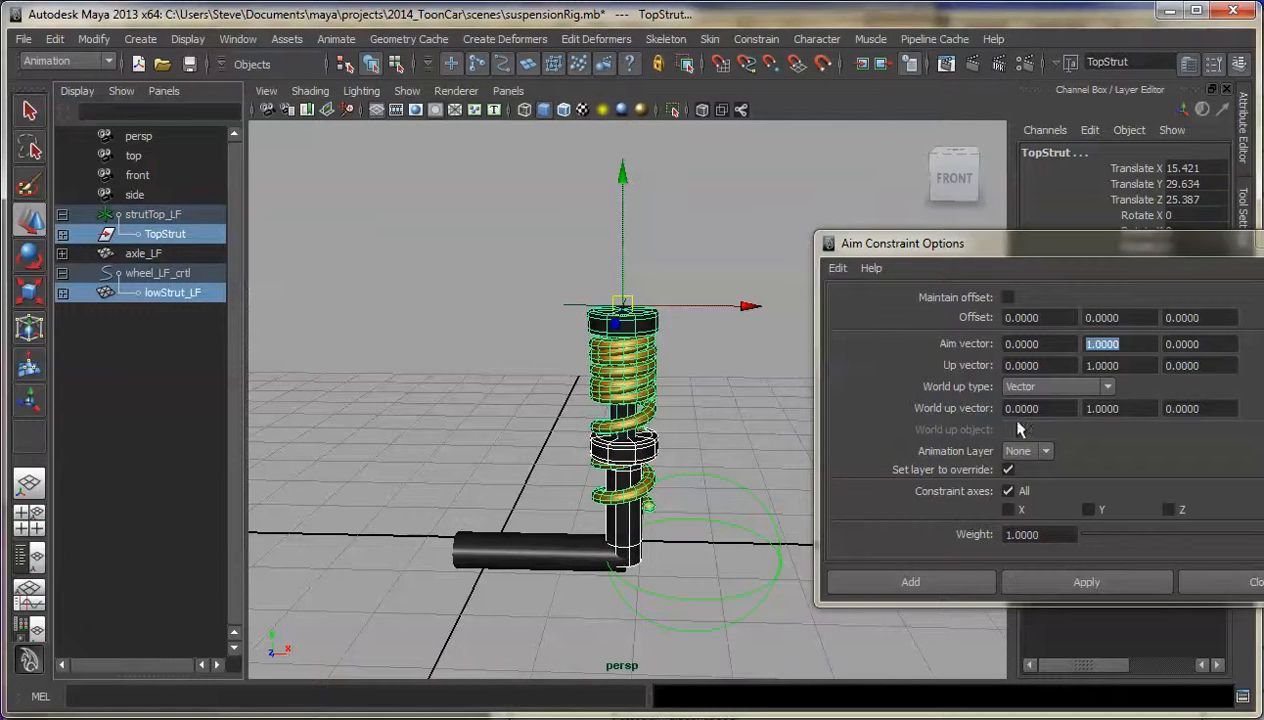
left_click(1086, 581)
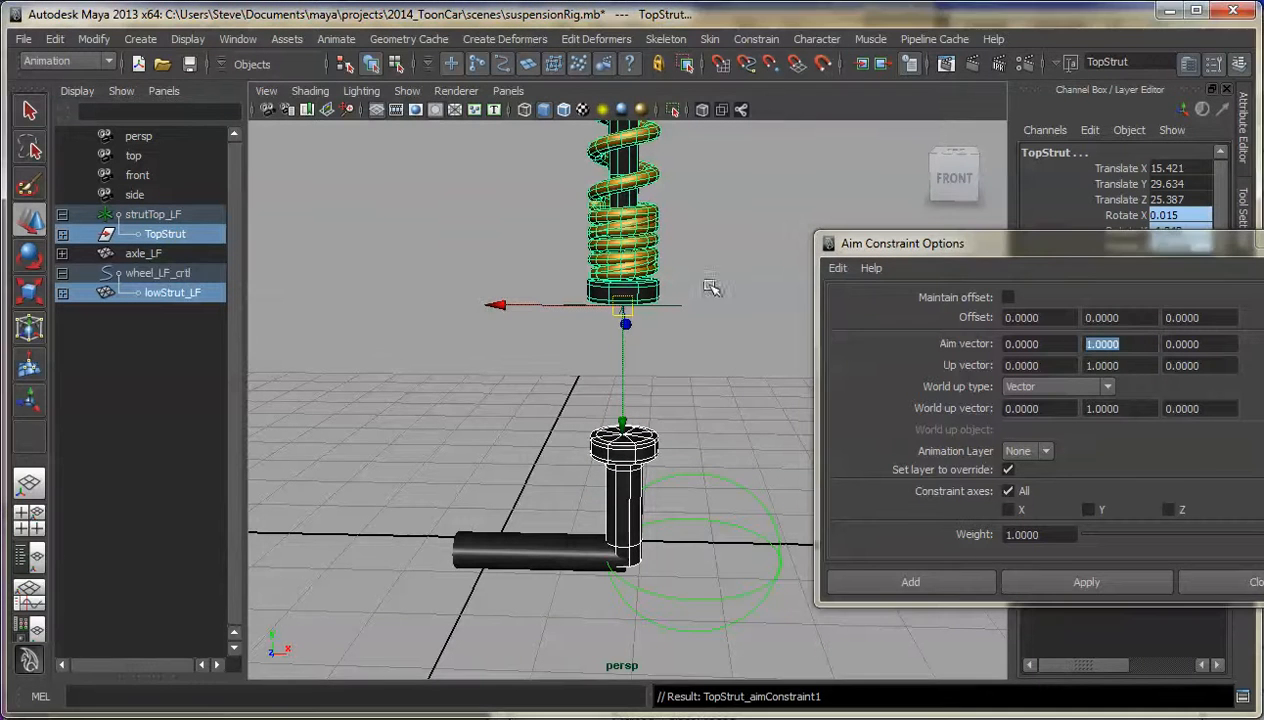
key("ctrl+z")
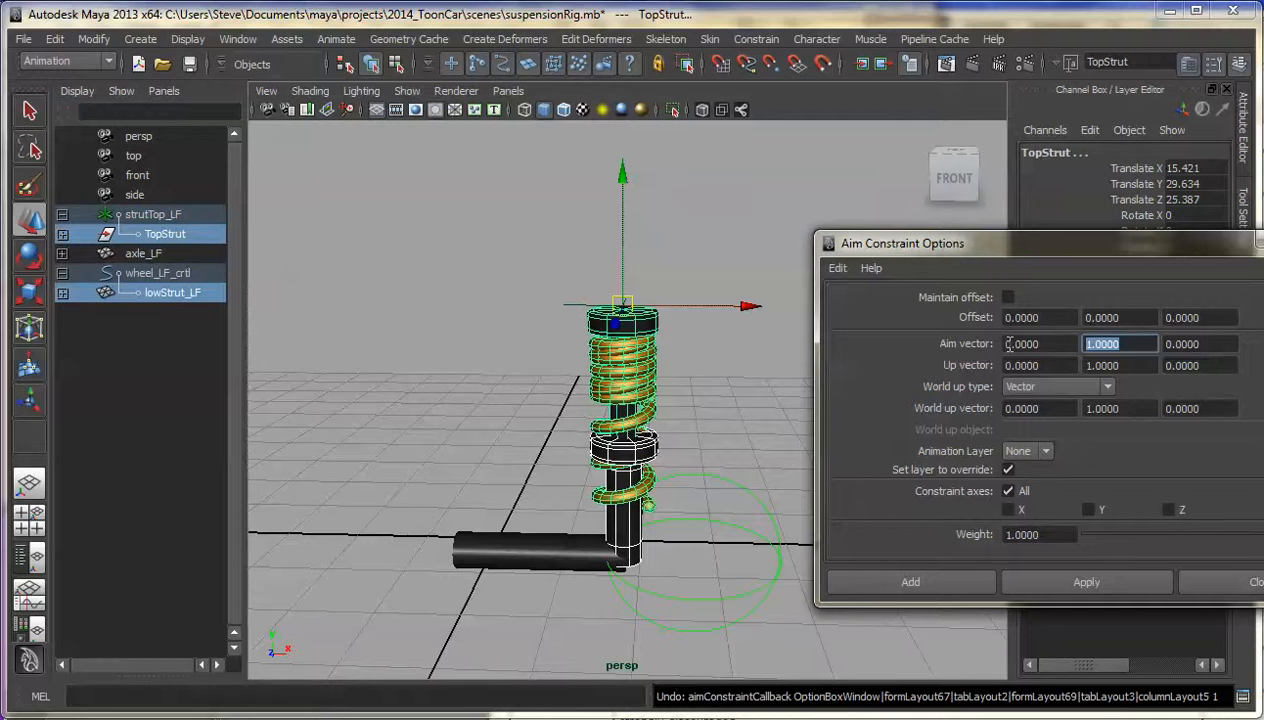
type("-1")
left_click(1086, 582)
Step: Test both strut aim constraints by moving wheel_LF_crtl and strutTop_LF, undoing each move, and close the Aim Constraint options
left_click(658, 545)
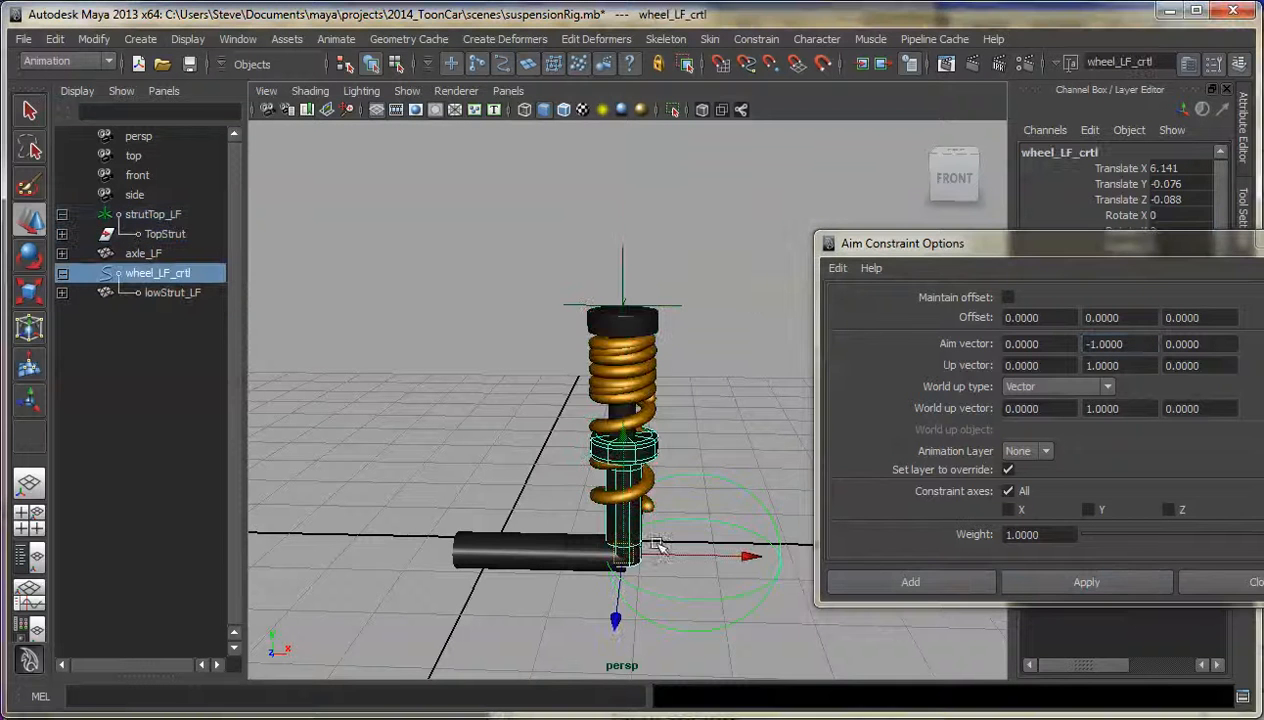
mouse_move(615, 550)
left_mouse_down()
mouse_move(660, 525)
mouse_move(605, 570)
mouse_move(636, 547)
left_mouse_up()
key("ctrl+z")
left_click(648, 304)
left_click_drag(623, 306, 485, 285)
key("ctrl+z")
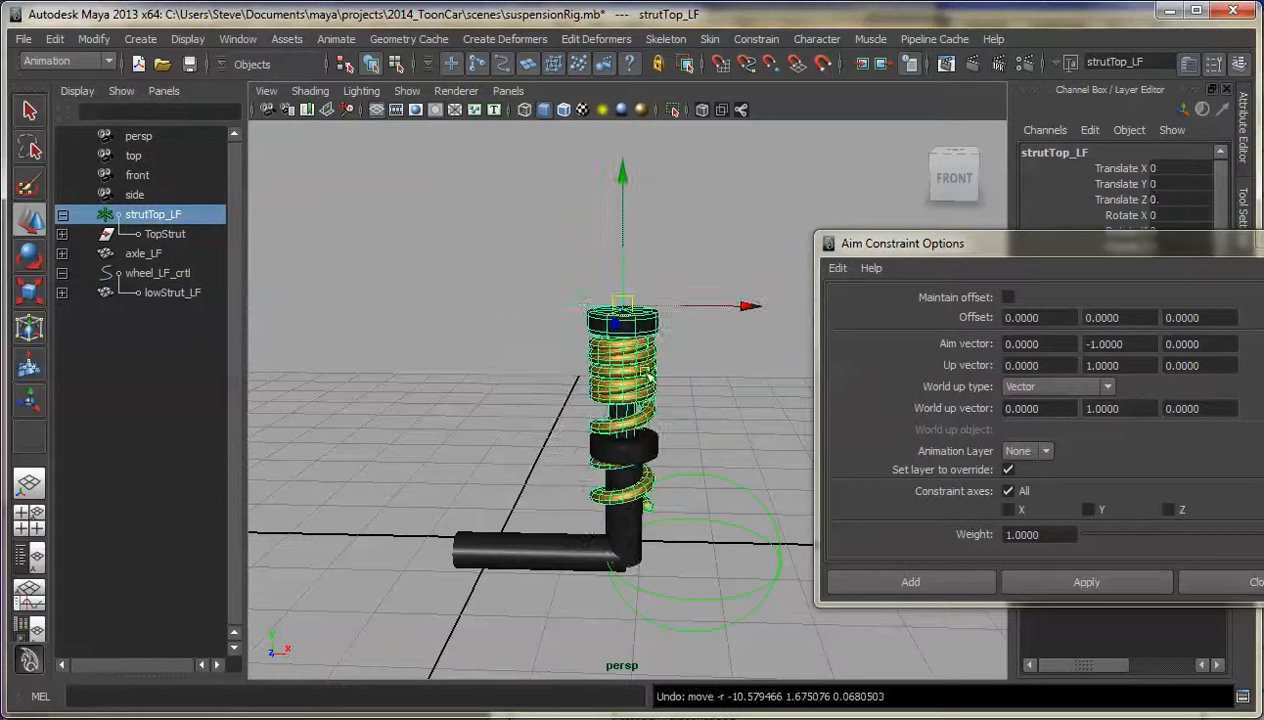
left_click(1248, 588)
left_click_drag(620, 318, 720, 272)
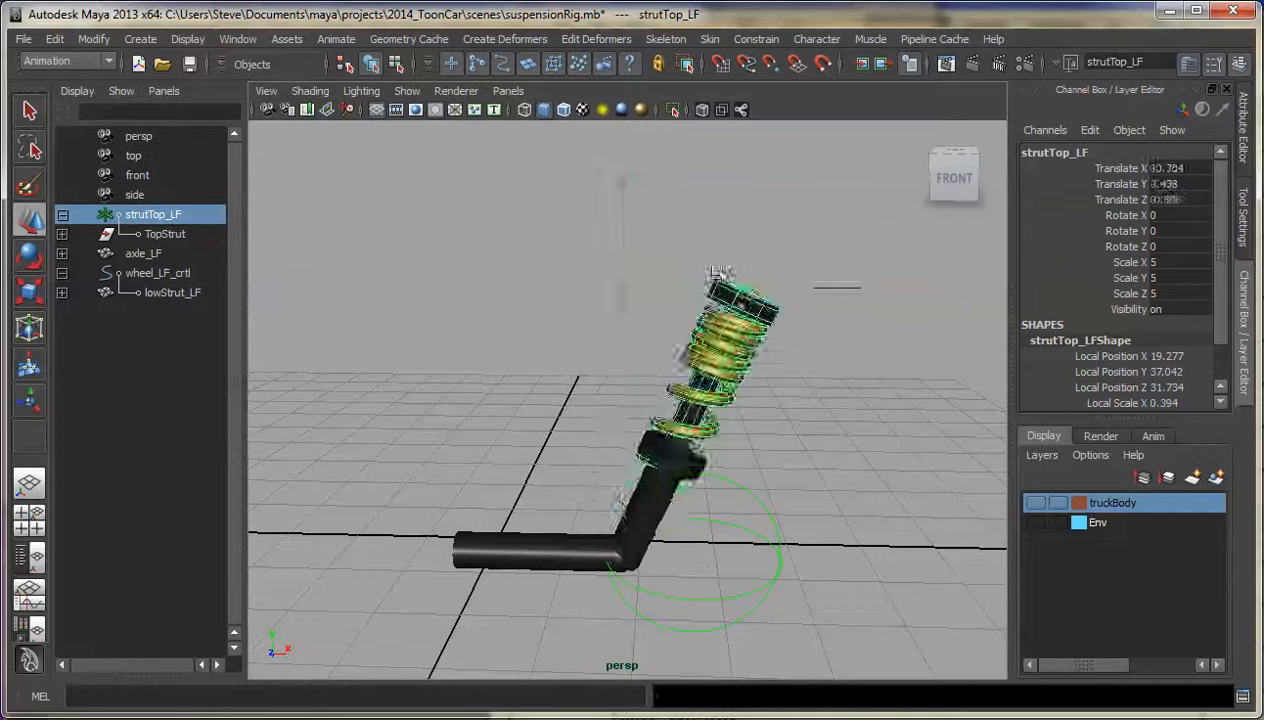
key("ctrl+z")
key("ctrl+z")
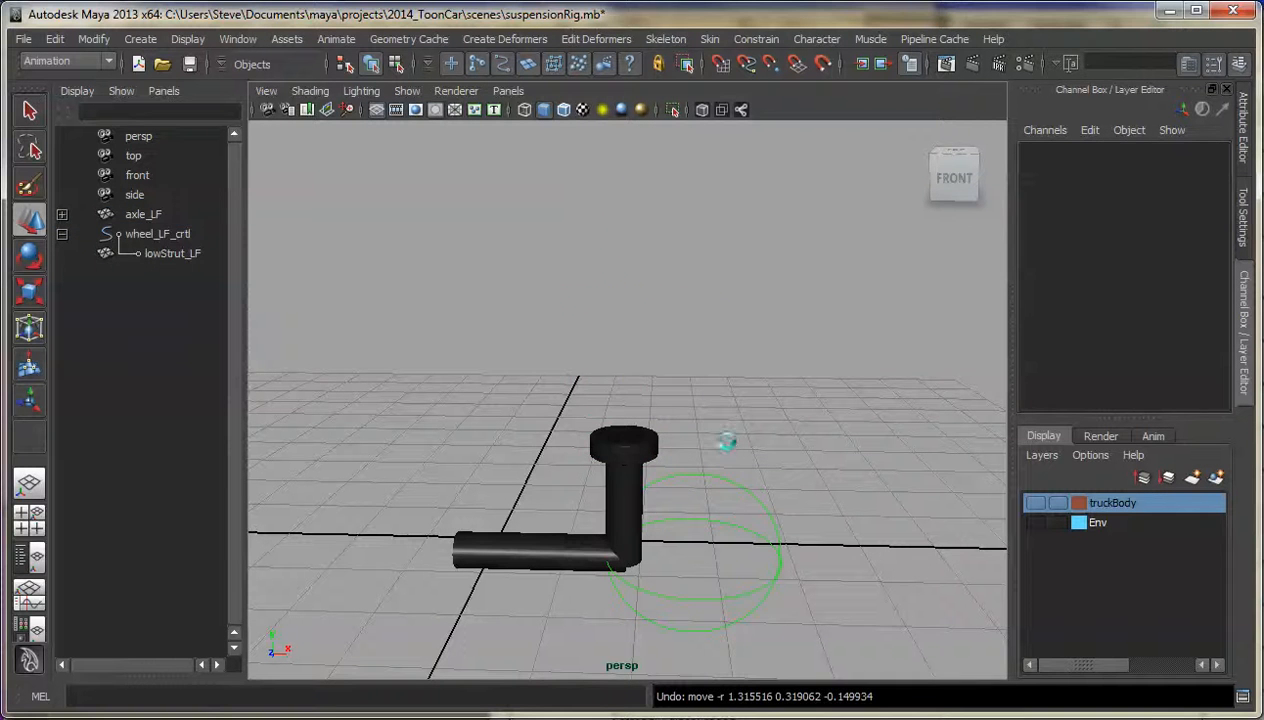
Step: Test the suspension by moving wheel_LF_crtl slightly, and undo the move
key("ctrl+z")
left_click(712, 476)
mouse_move(621, 554)
left_mouse_down()
mouse_move(641, 614)
mouse_move(617, 568)
left_mouse_up()
key("ctrl+z")
mouse_move(705, 417)
left_mouse_down("alt")
mouse_move(705, 398)
mouse_move(705, 417)
left_mouse_up("alt")
Step: Create a blend shape with springExpand as the target and springComp as the base, using the Blend Shape editor
left_click(660, 356)
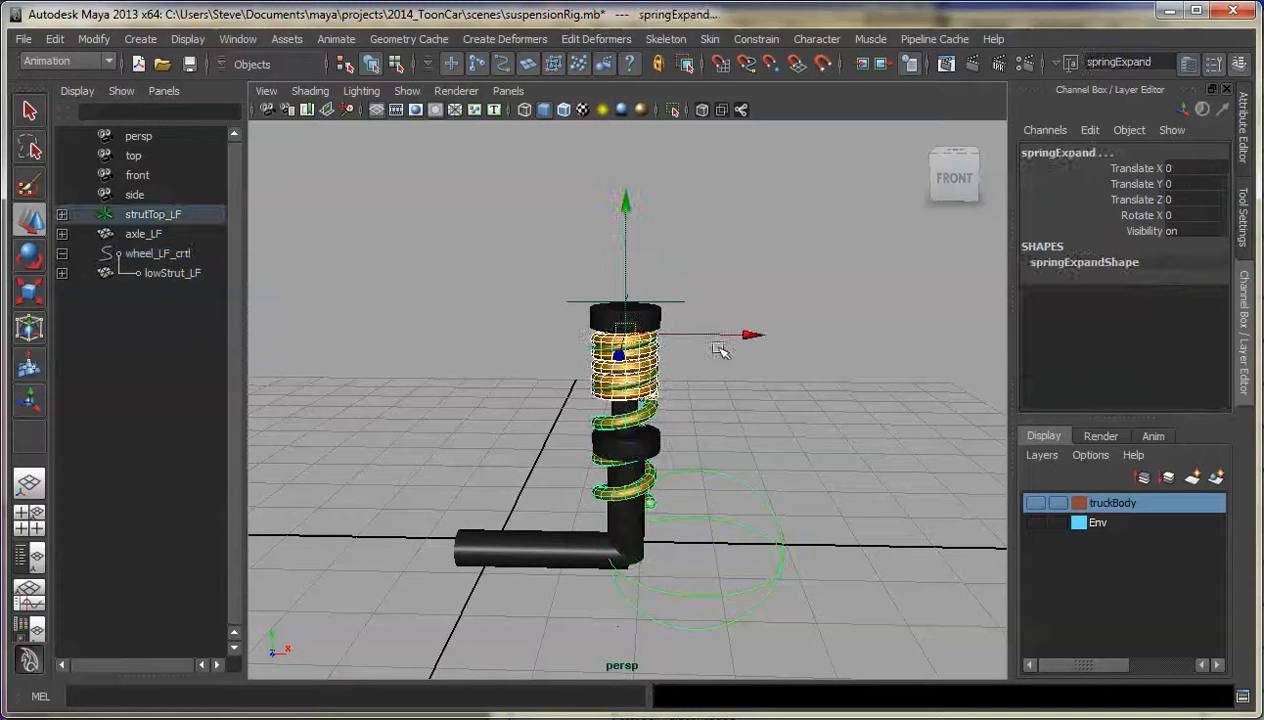
left_click(730, 235)
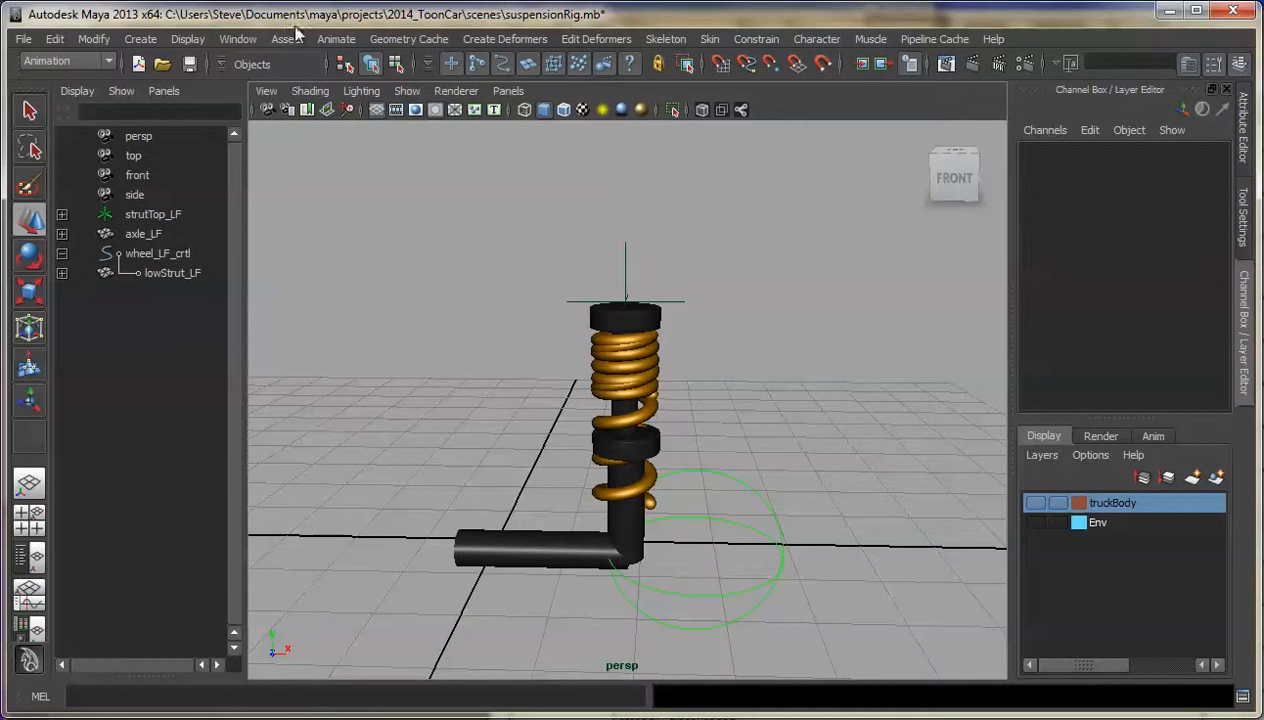
left_click(73, 63)
left_click(73, 65)
left_click(245, 41)
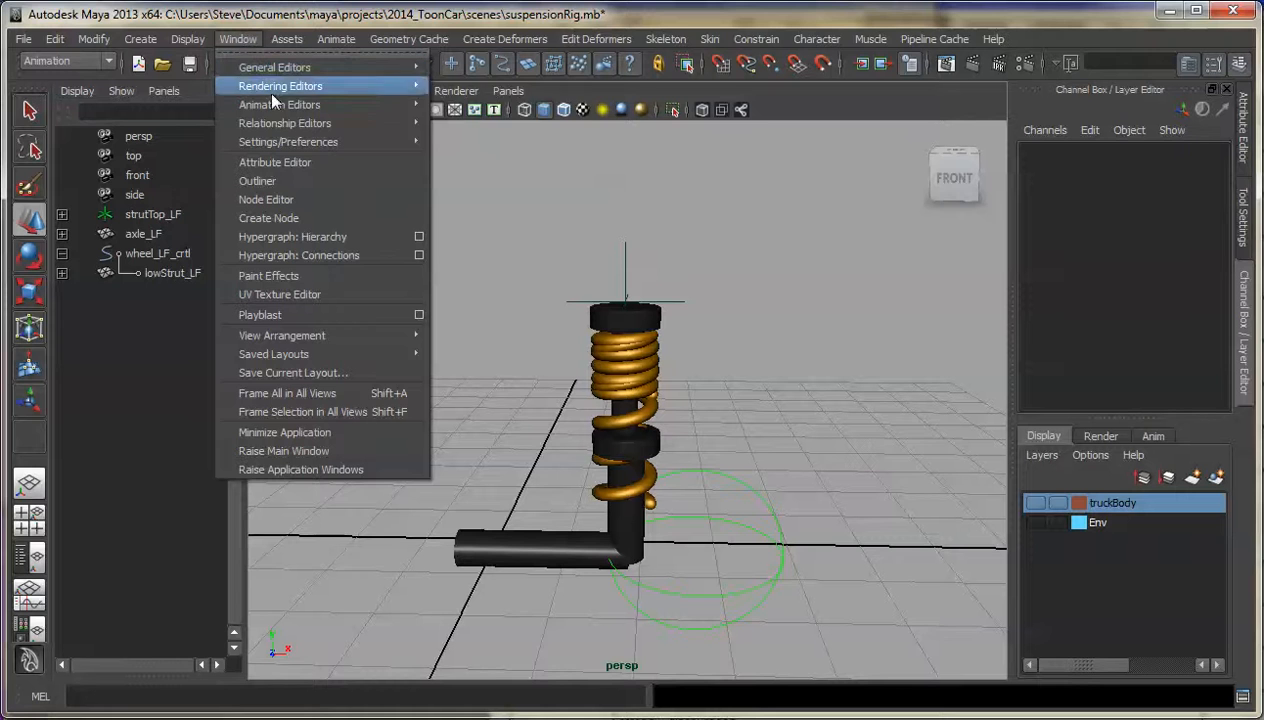
mouse_move(270, 102)
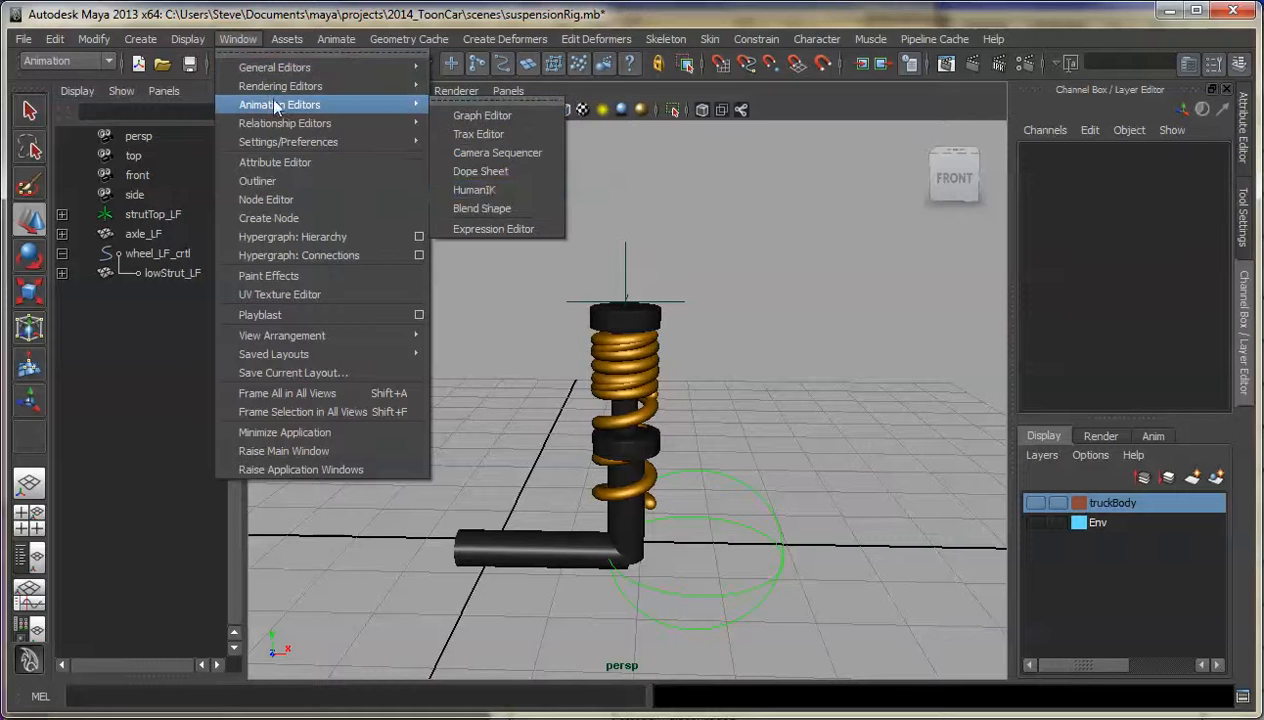
left_click(489, 210)
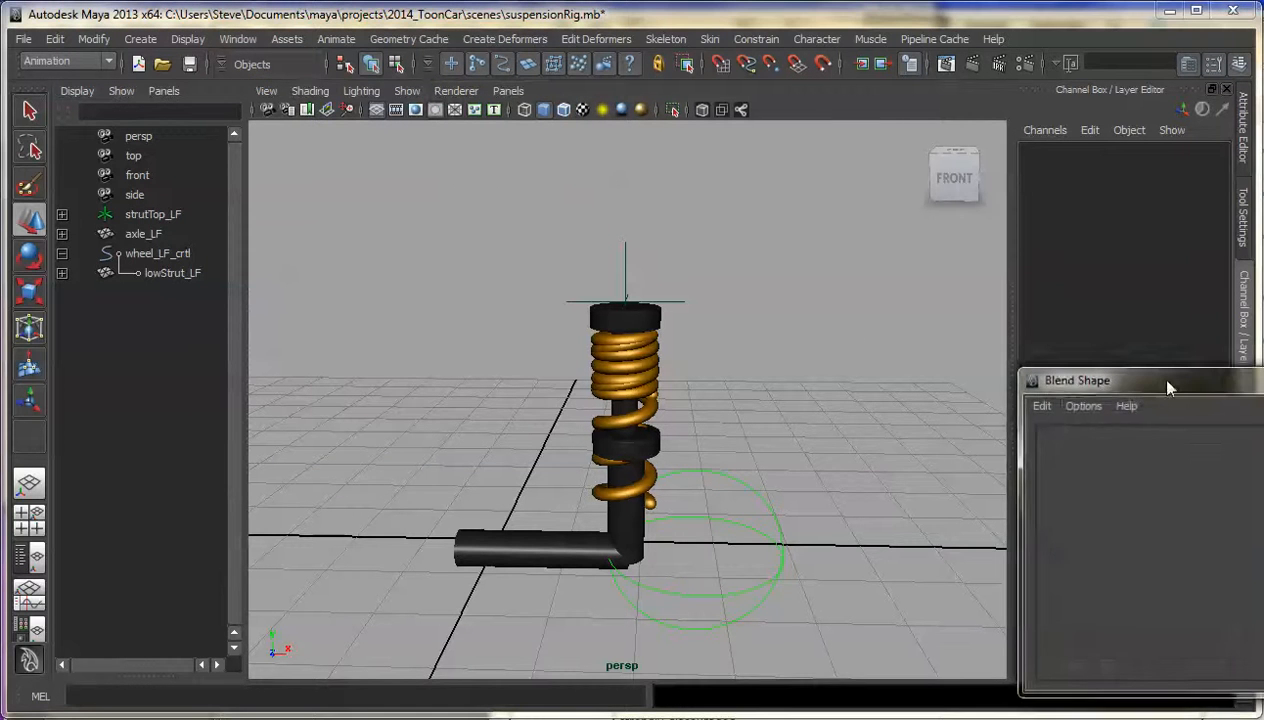
left_click_drag(1151, 375, 966, 236)
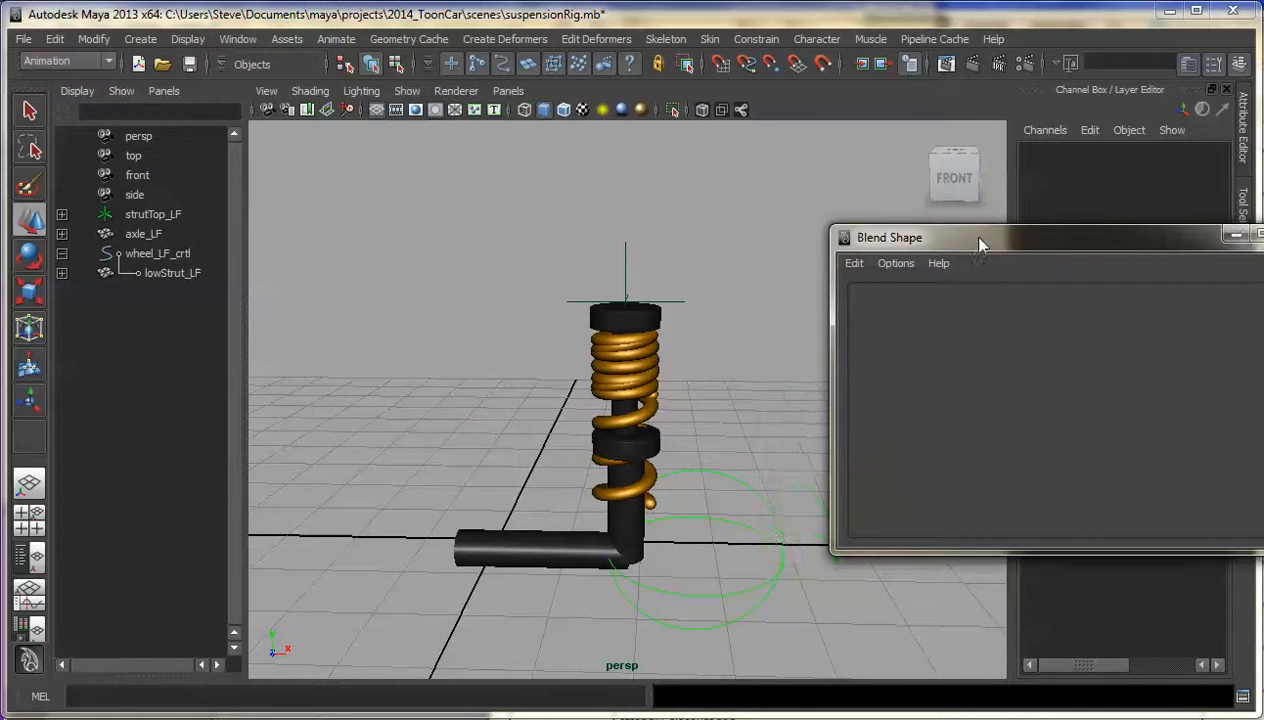
left_click(650, 415)
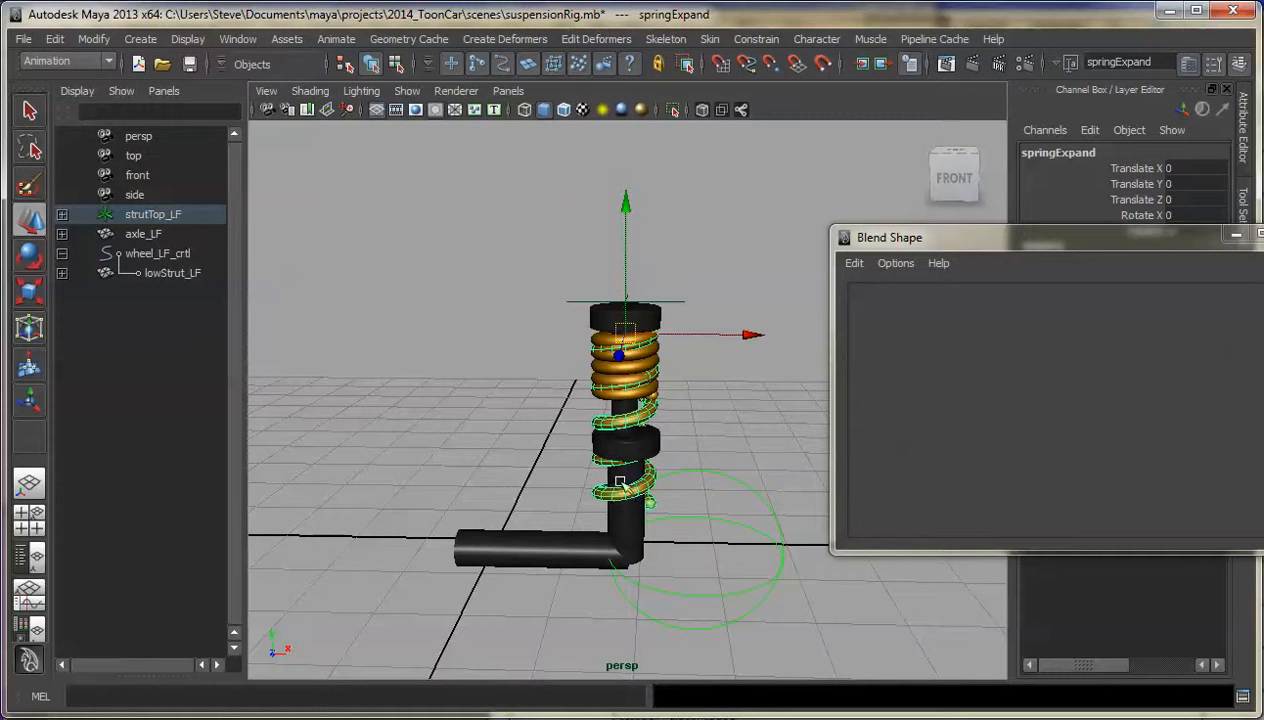
left_click(654, 389)
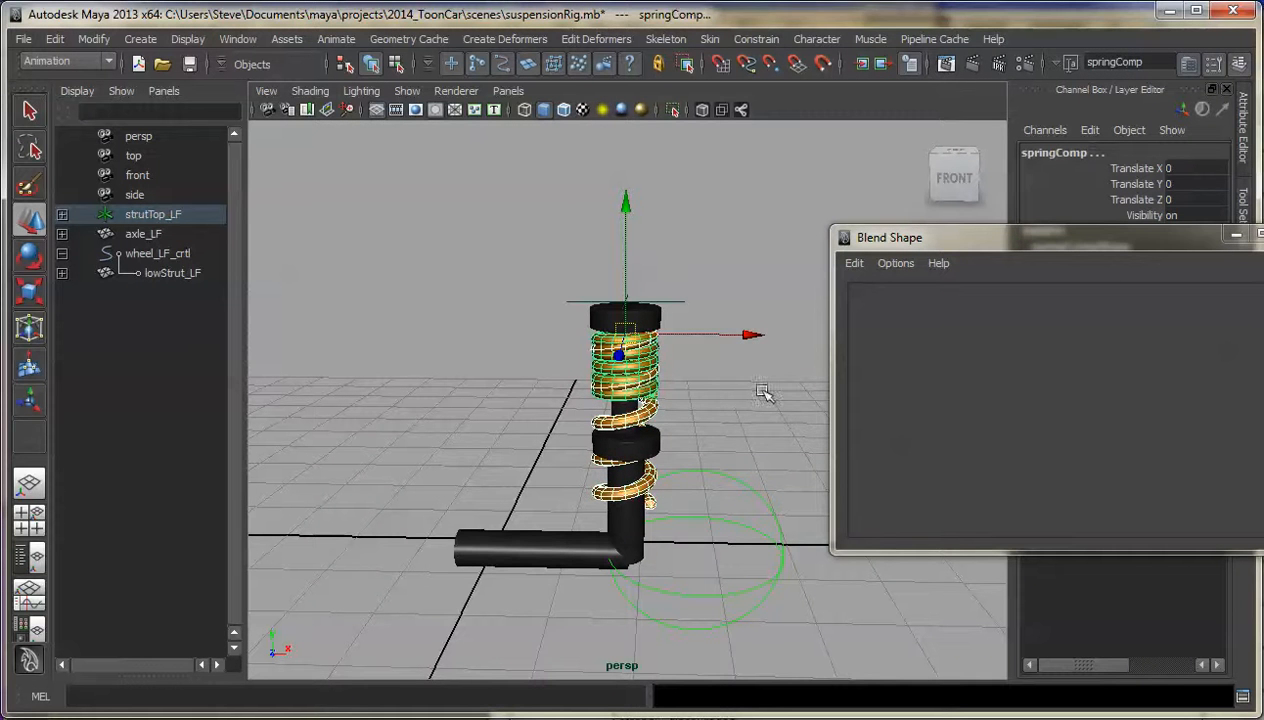
left_click(853, 263)
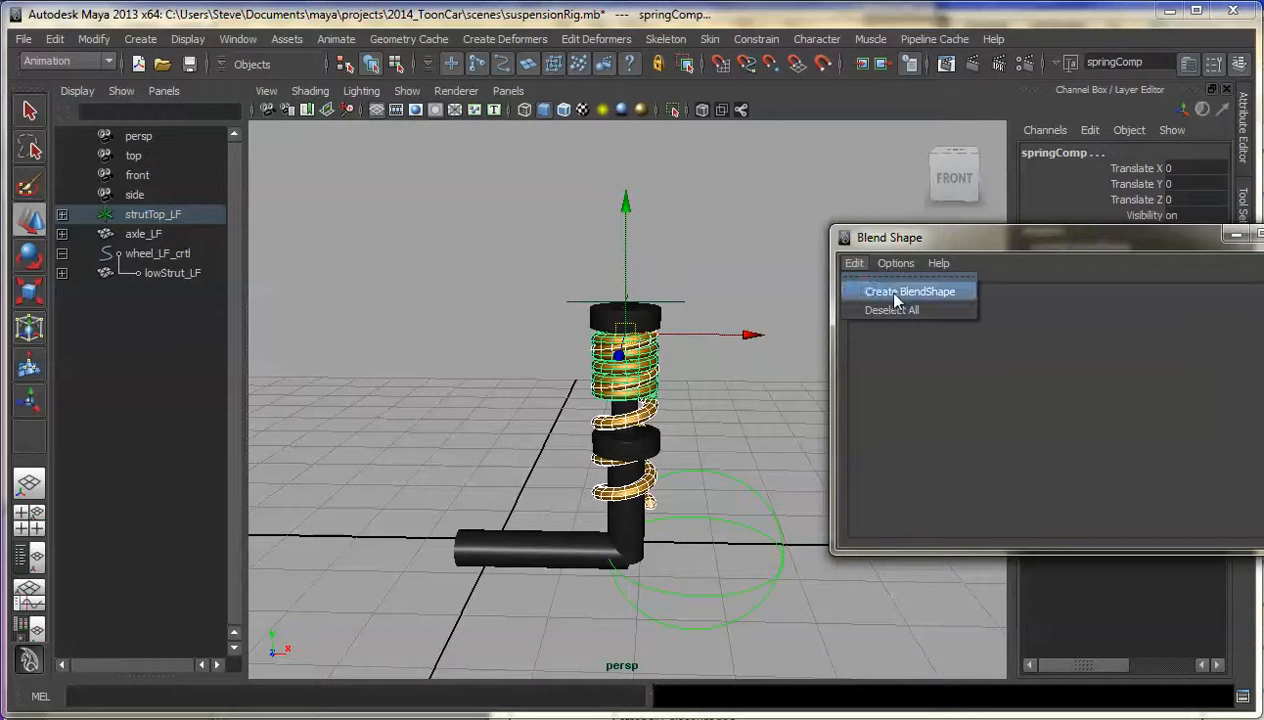
left_click(884, 289)
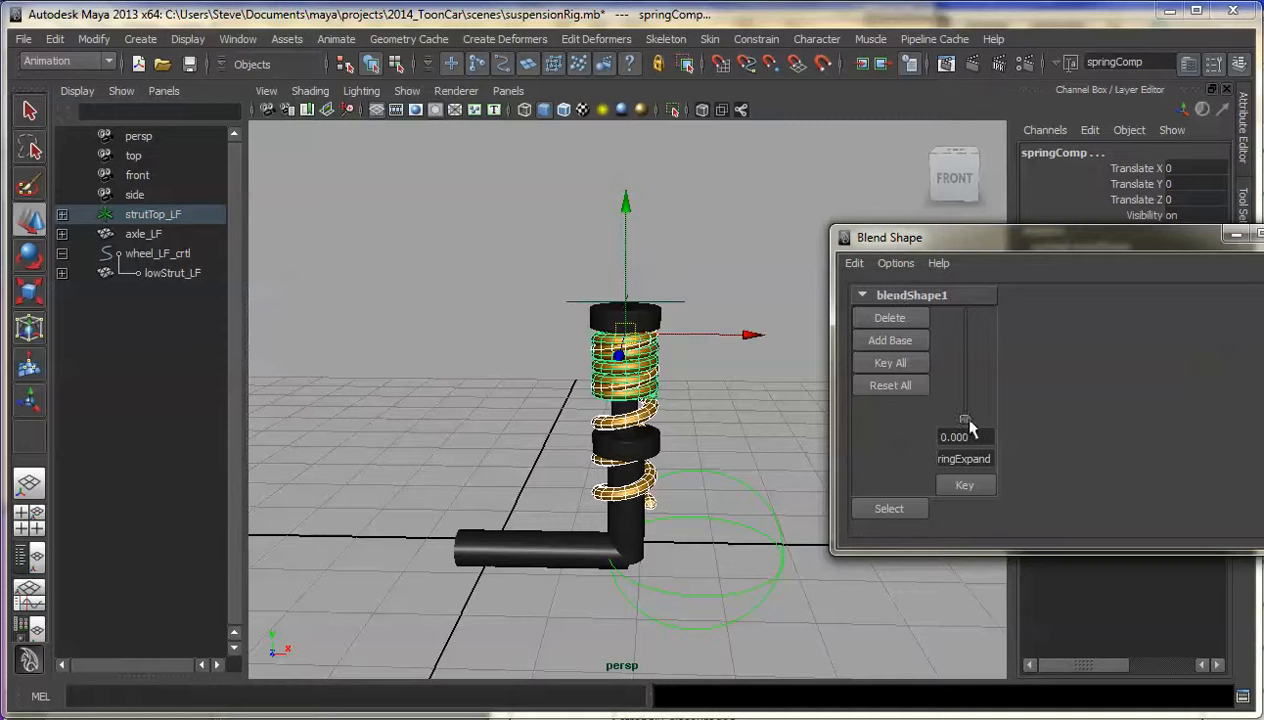
Step: Remove the springExpand mesh from view and test the blend shape's springExpand weight, returning it to 0
mouse_move(965, 420)
left_mouse_down()
mouse_move(975, 308)
mouse_move(964, 420)
left_mouse_up()
left_click(962, 487)
left_click(715, 410)
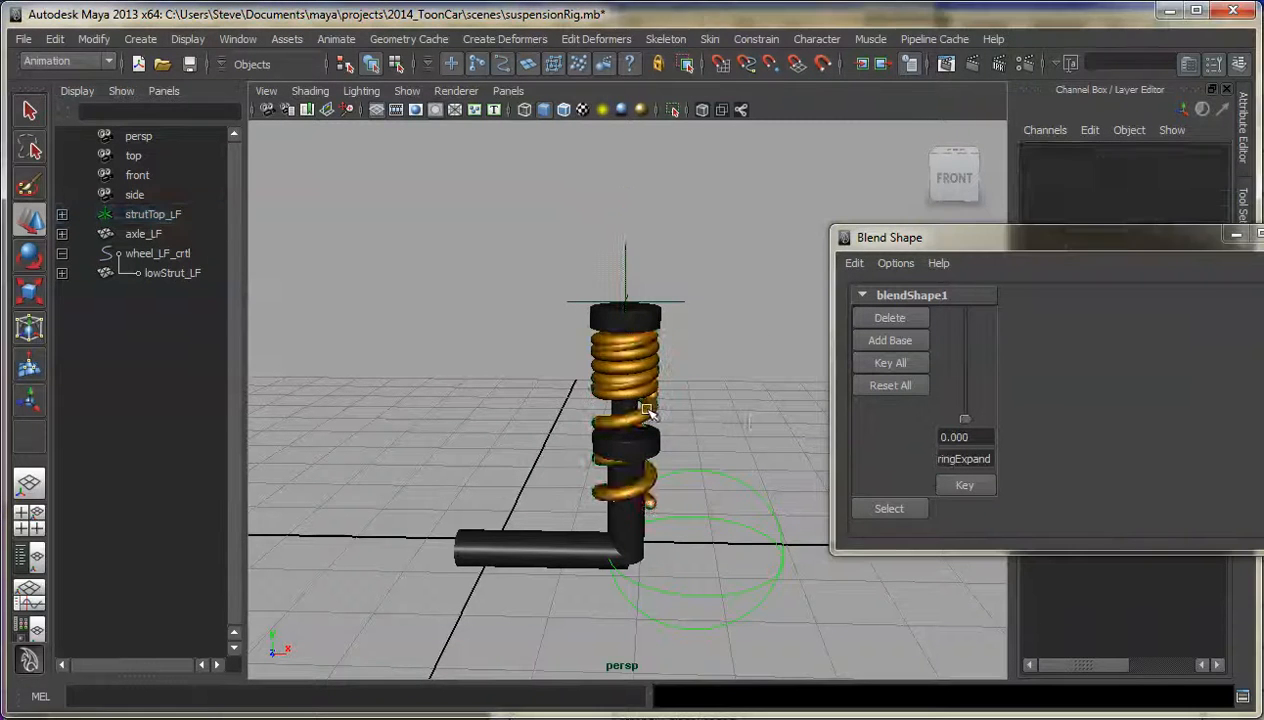
left_click(647, 410)
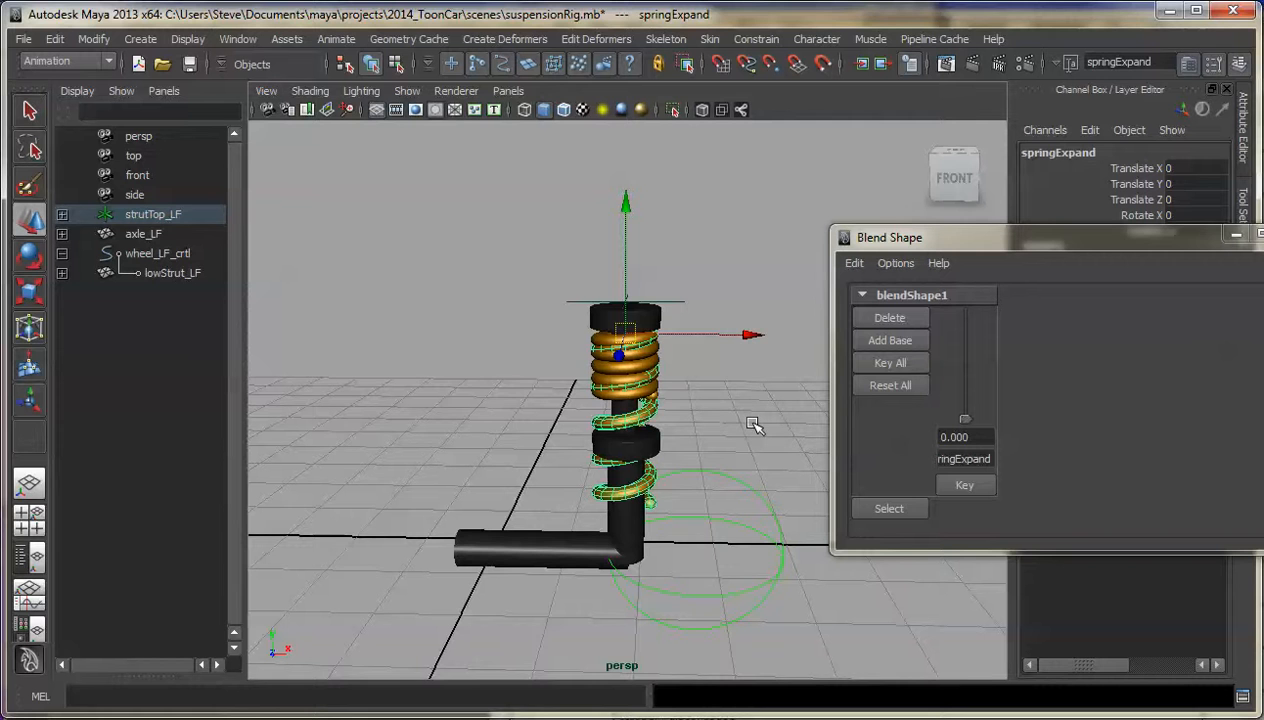
left_click(750, 421)
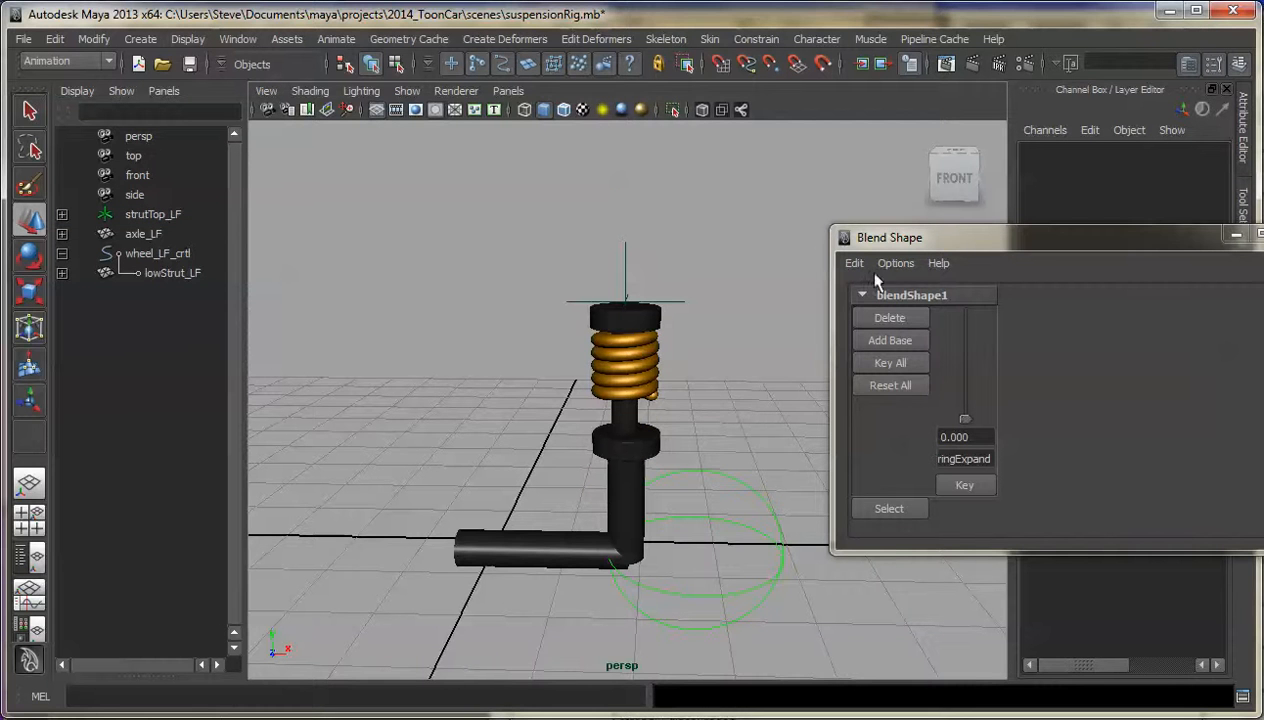
left_click_drag(966, 418, 945, 478)
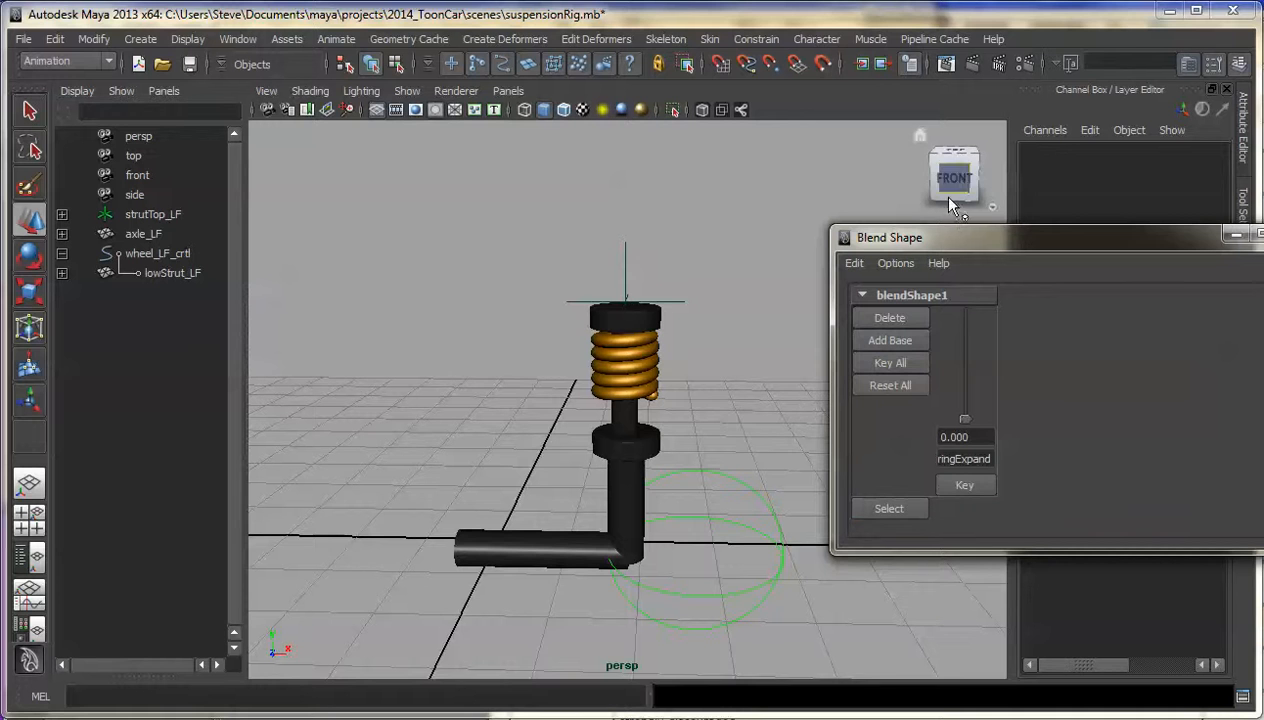
left_click_drag(876, 240, 1263, 285)
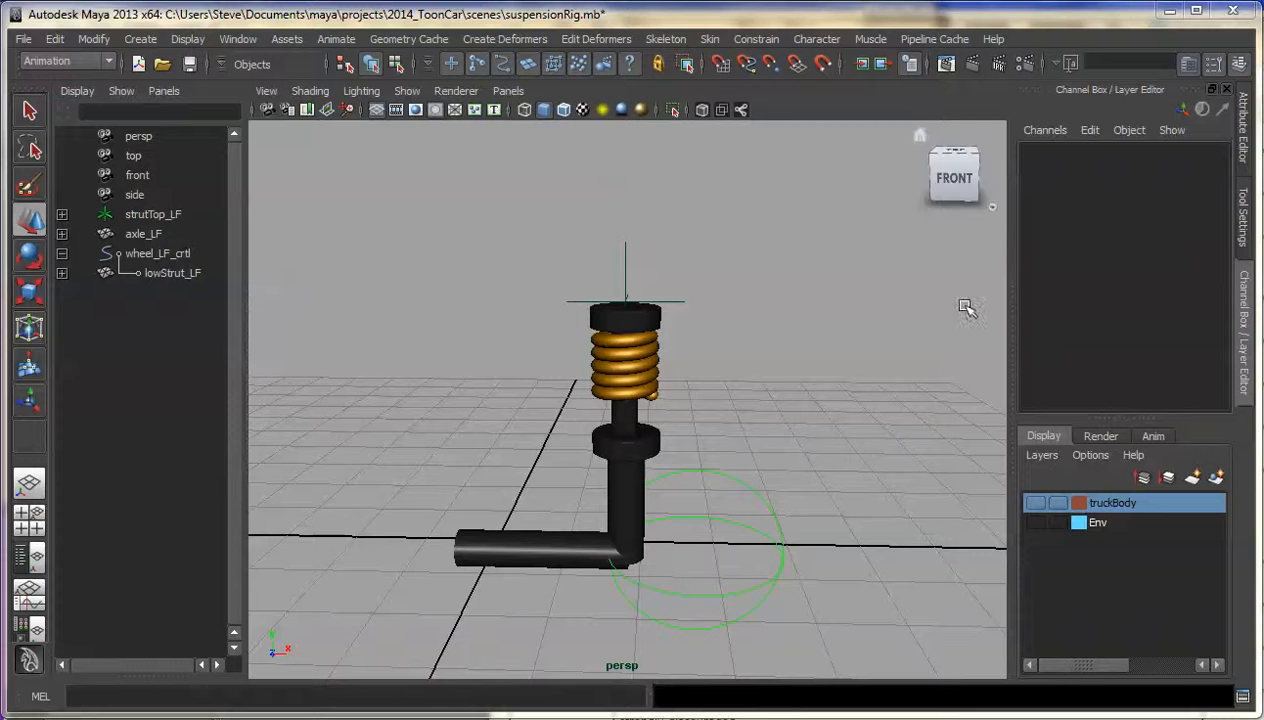
left_click_drag(722, 333, 750, 352, "alt")
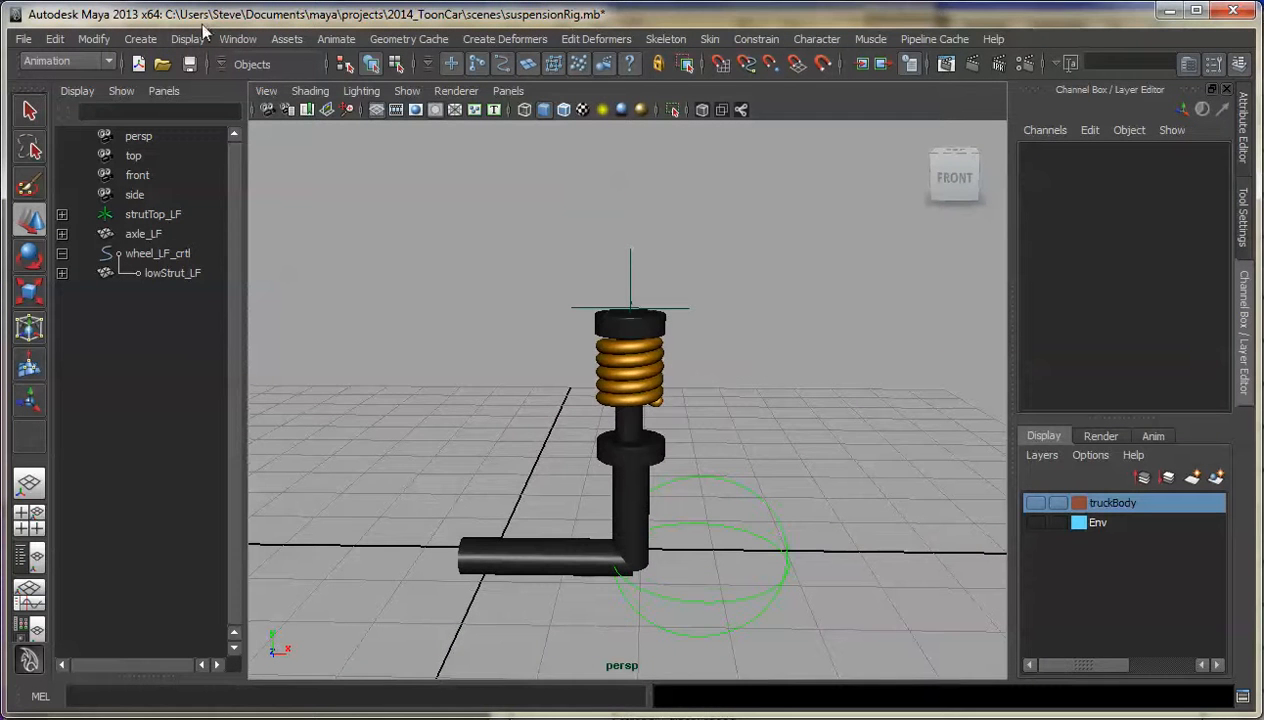
left_click(188, 40)
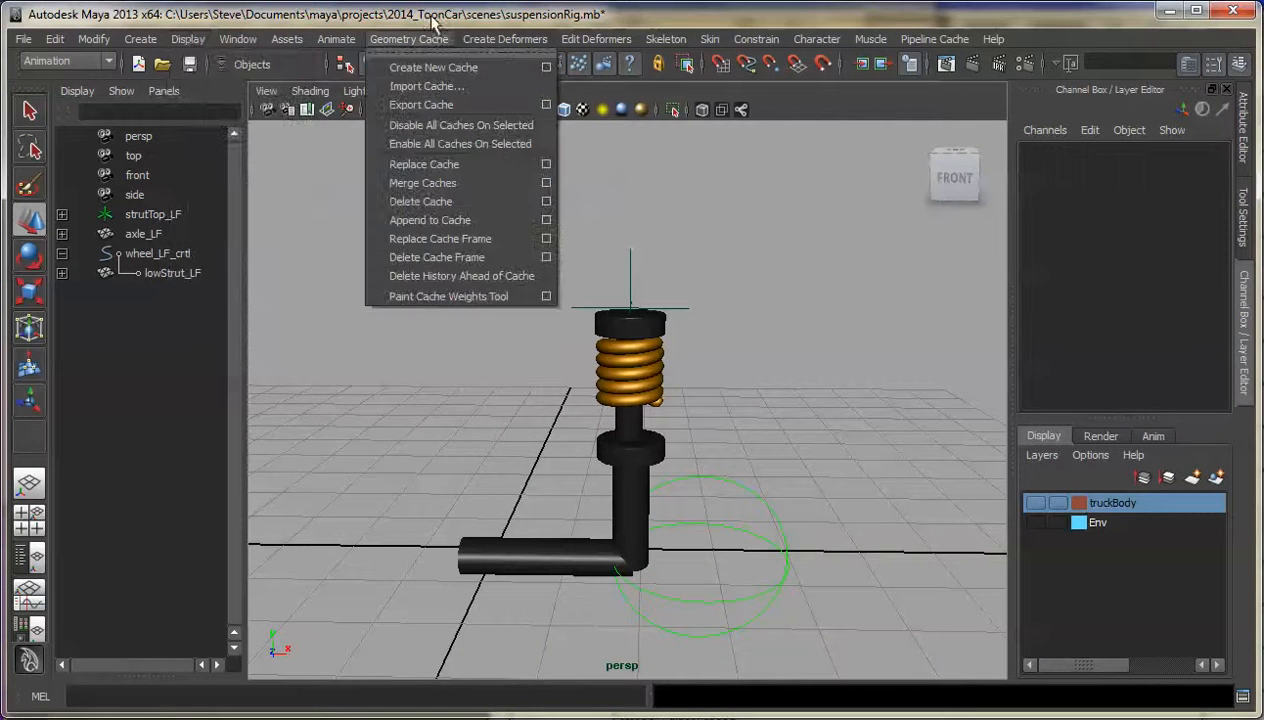
left_click(652, 15)
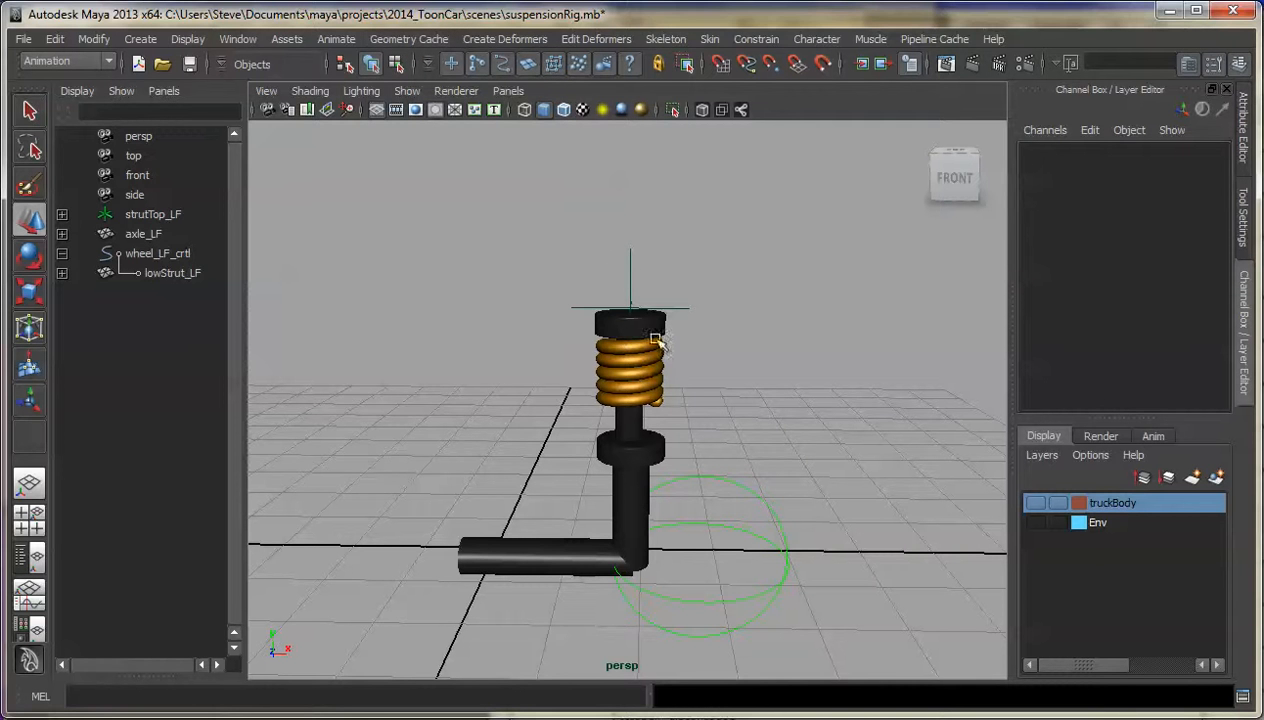
Step: Create a Distance Tool measurement in the front view from beside the strut's top down to the axle
left_click(238, 40)
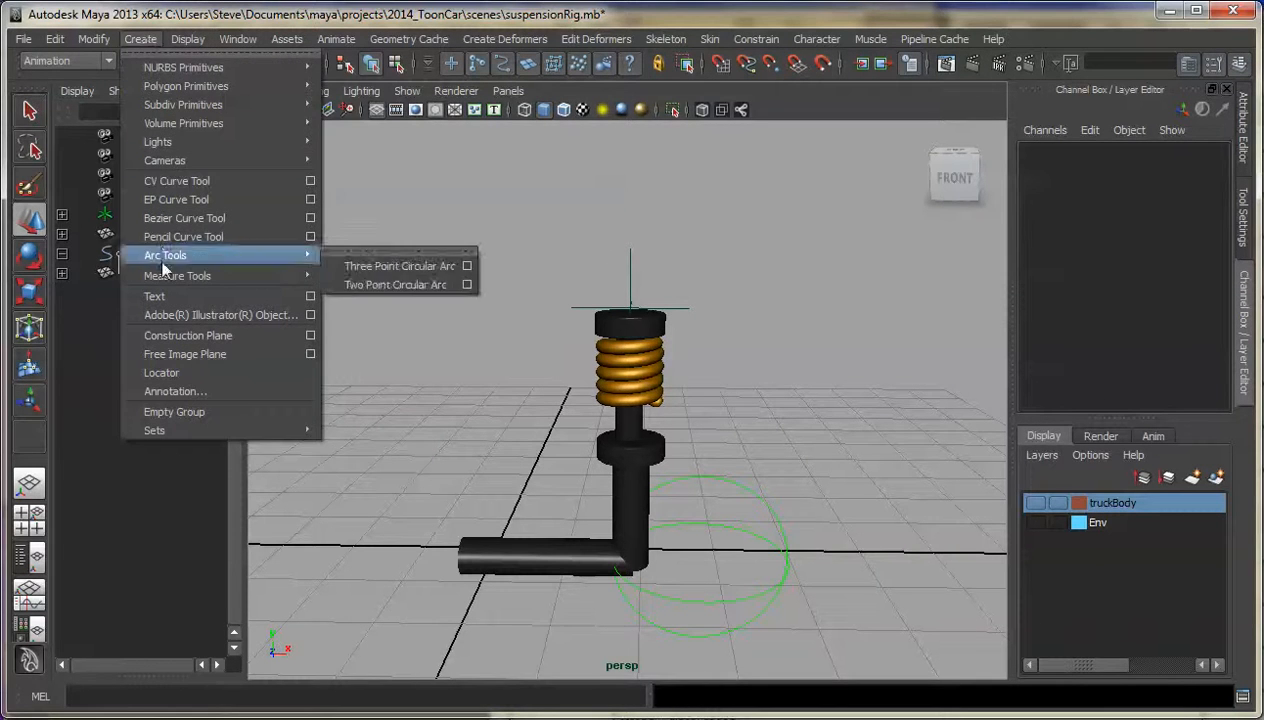
mouse_move(165, 280)
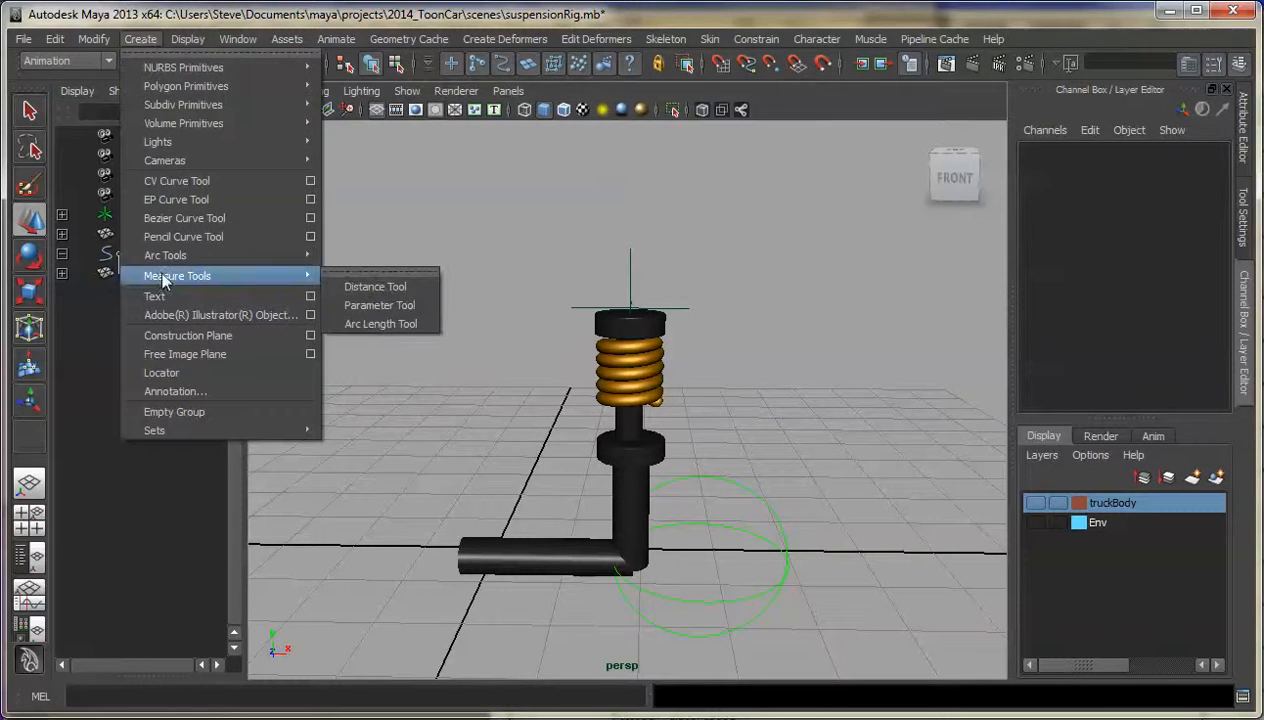
left_click(376, 287)
key("space")
left_click_drag(505, 283, 505, 312)
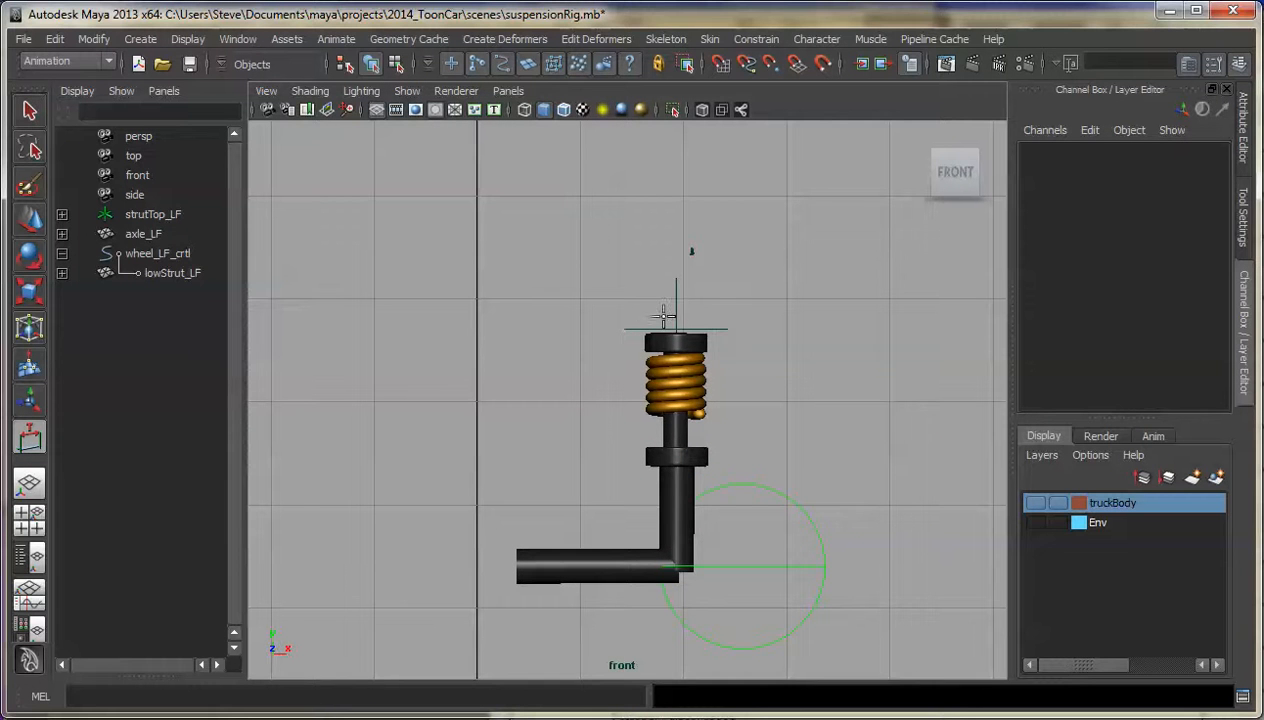
left_click(599, 329)
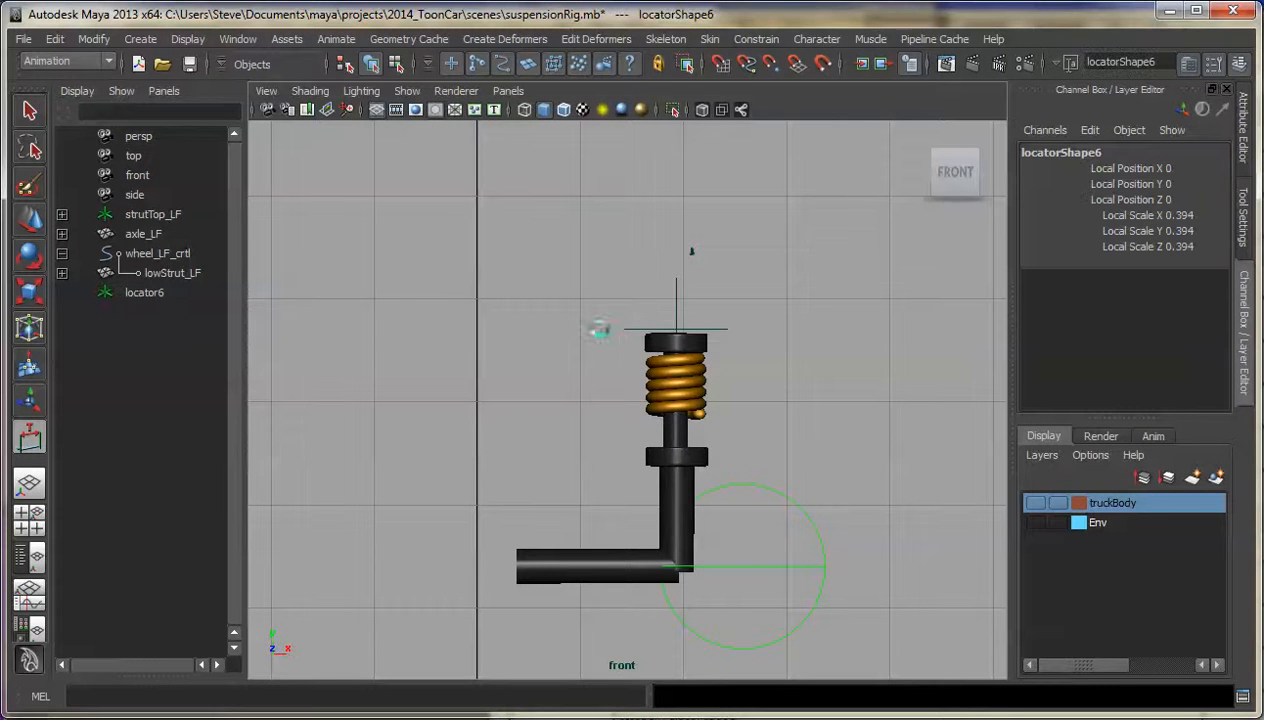
left_click(587, 567)
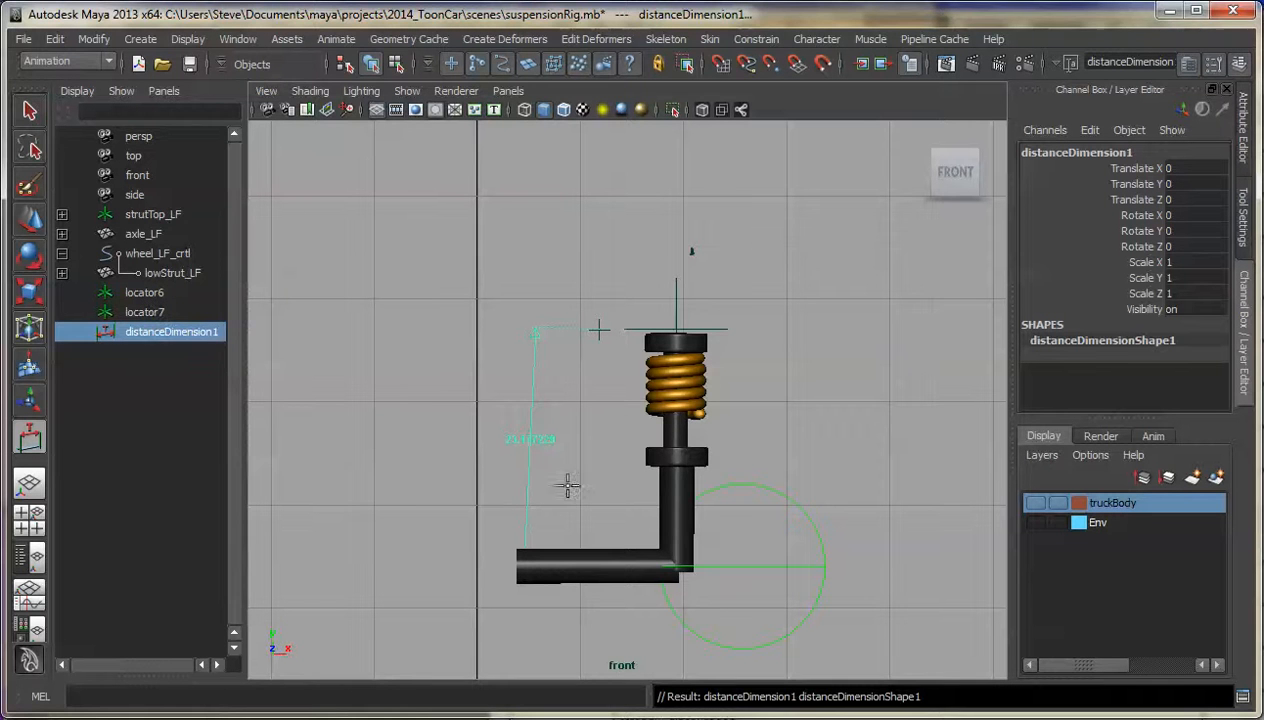
key("q")
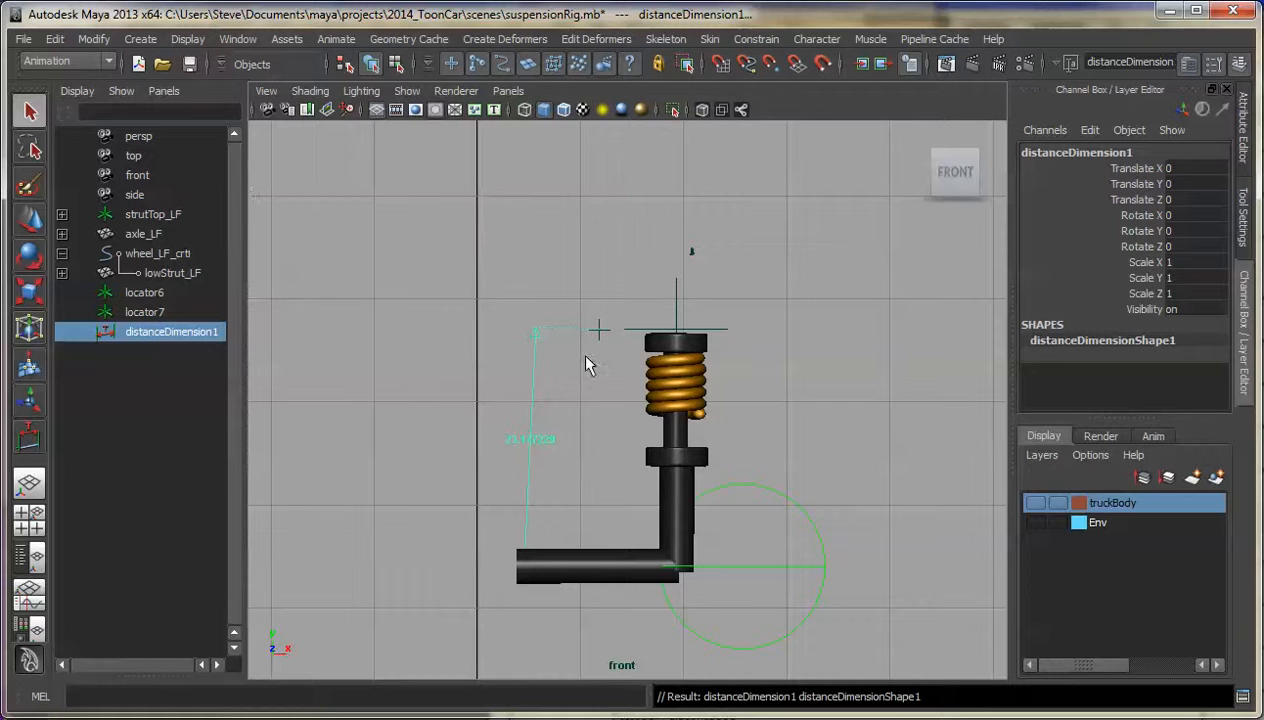
left_click(597, 329)
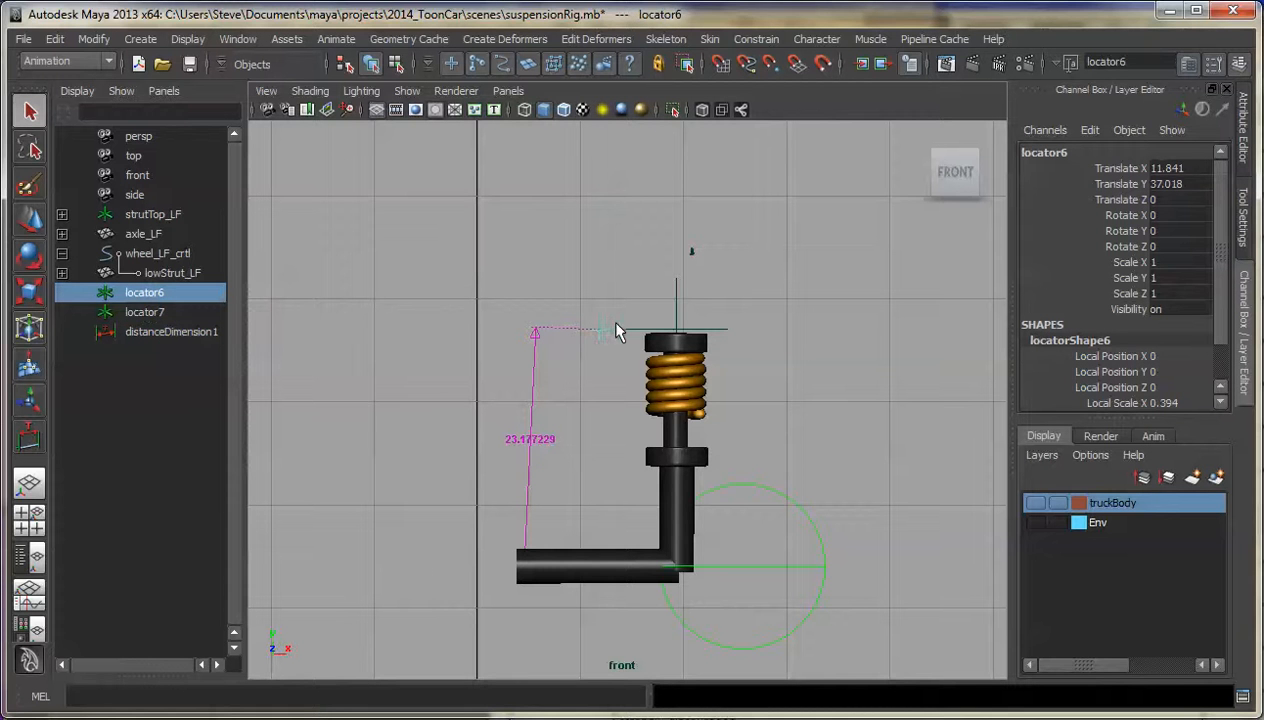
key("w")
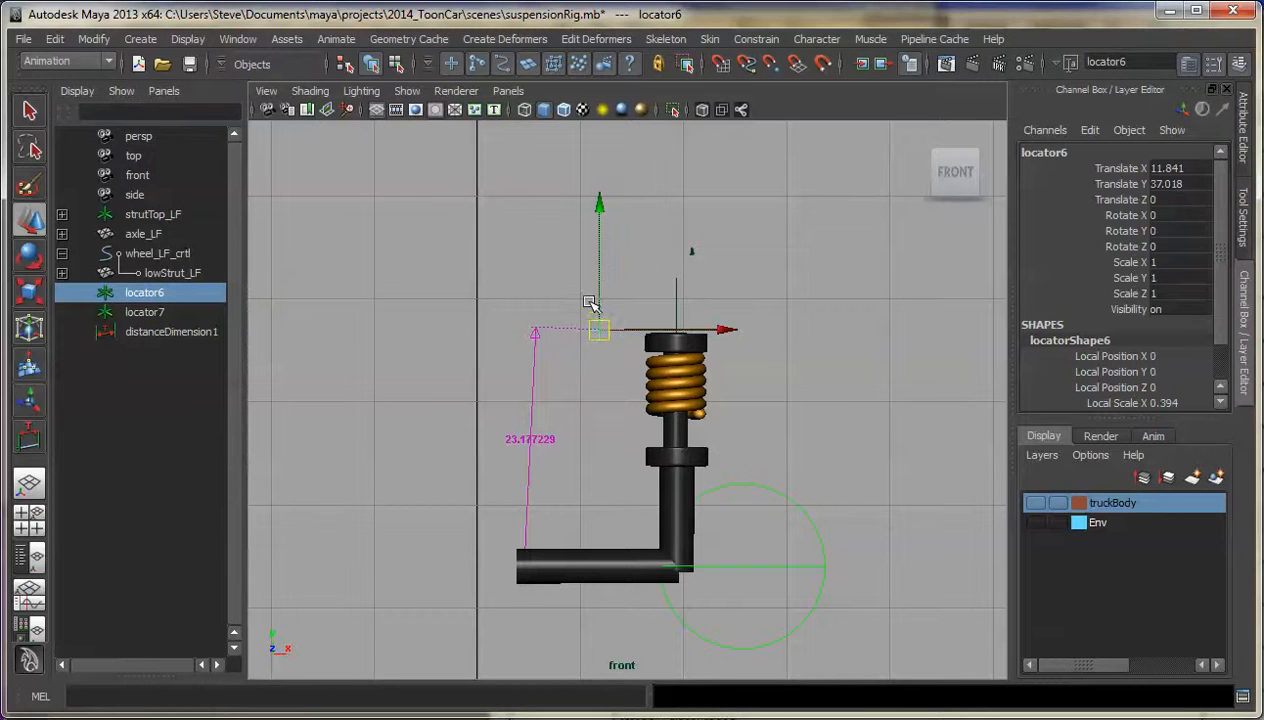
key("Insert")
key("v")
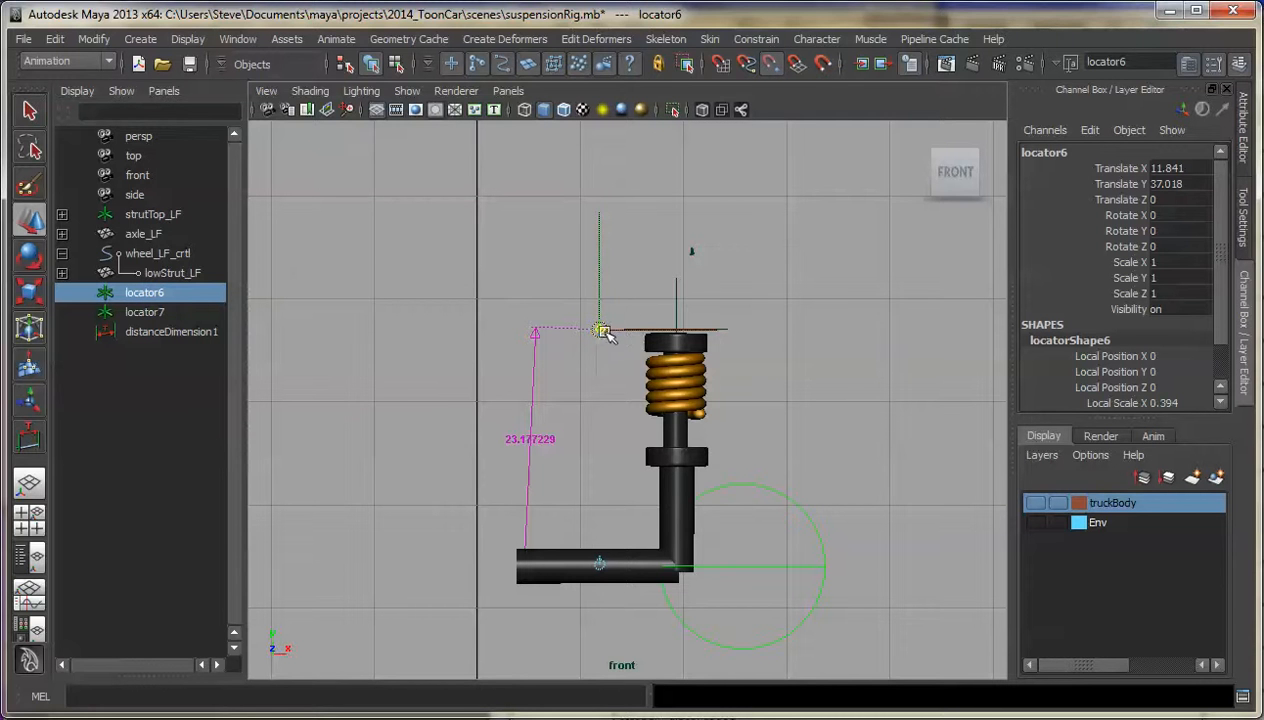
left_click_drag(601, 330, 682, 320)
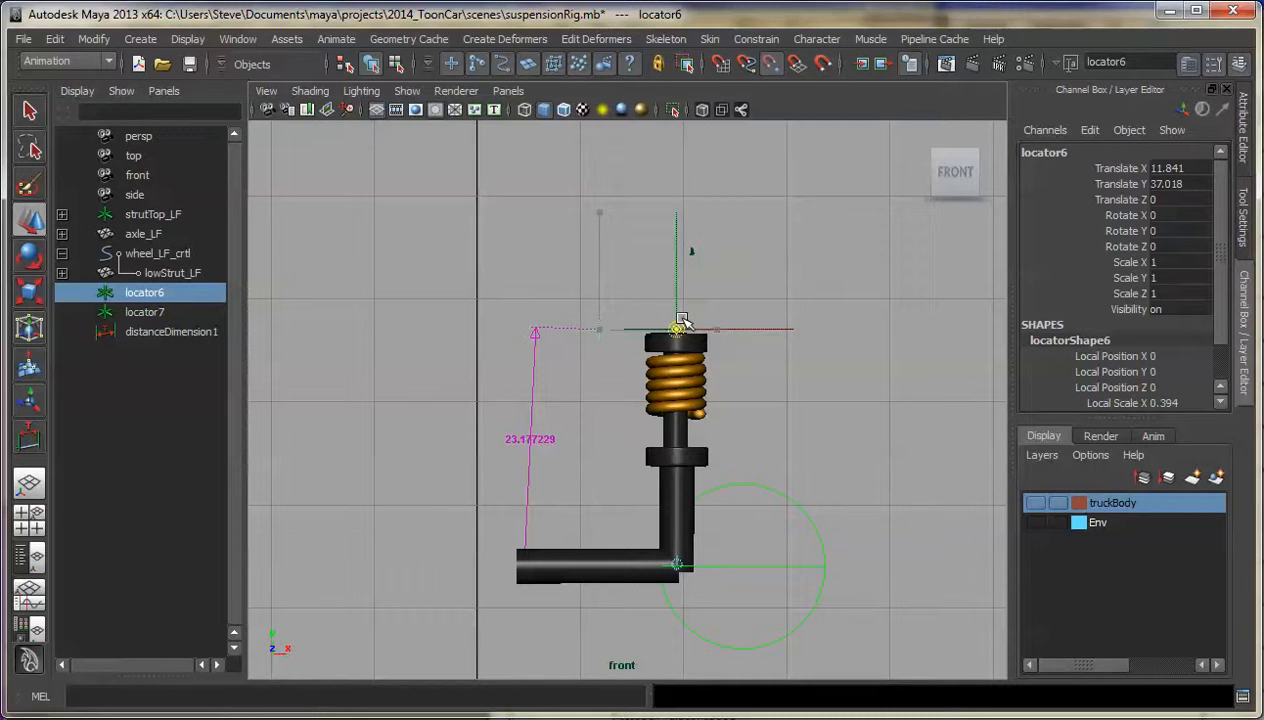
key("ctrl+z")
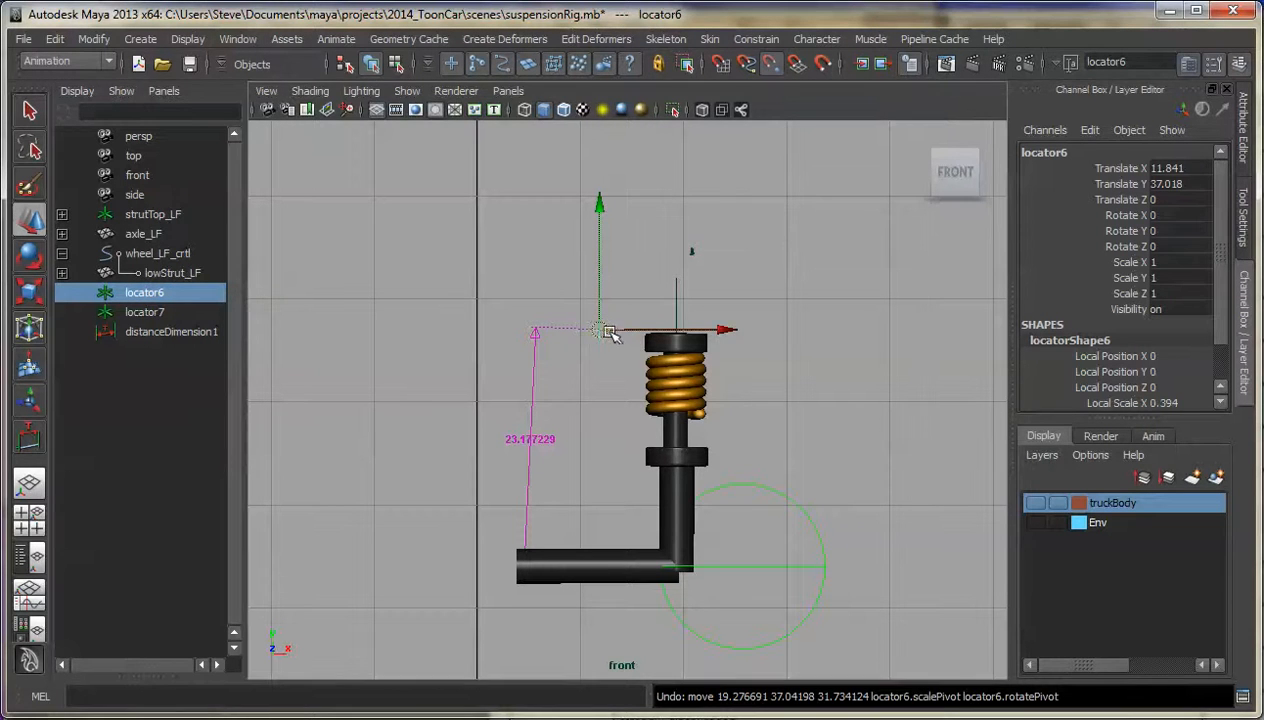
left_click_drag(603, 330, 677, 320)
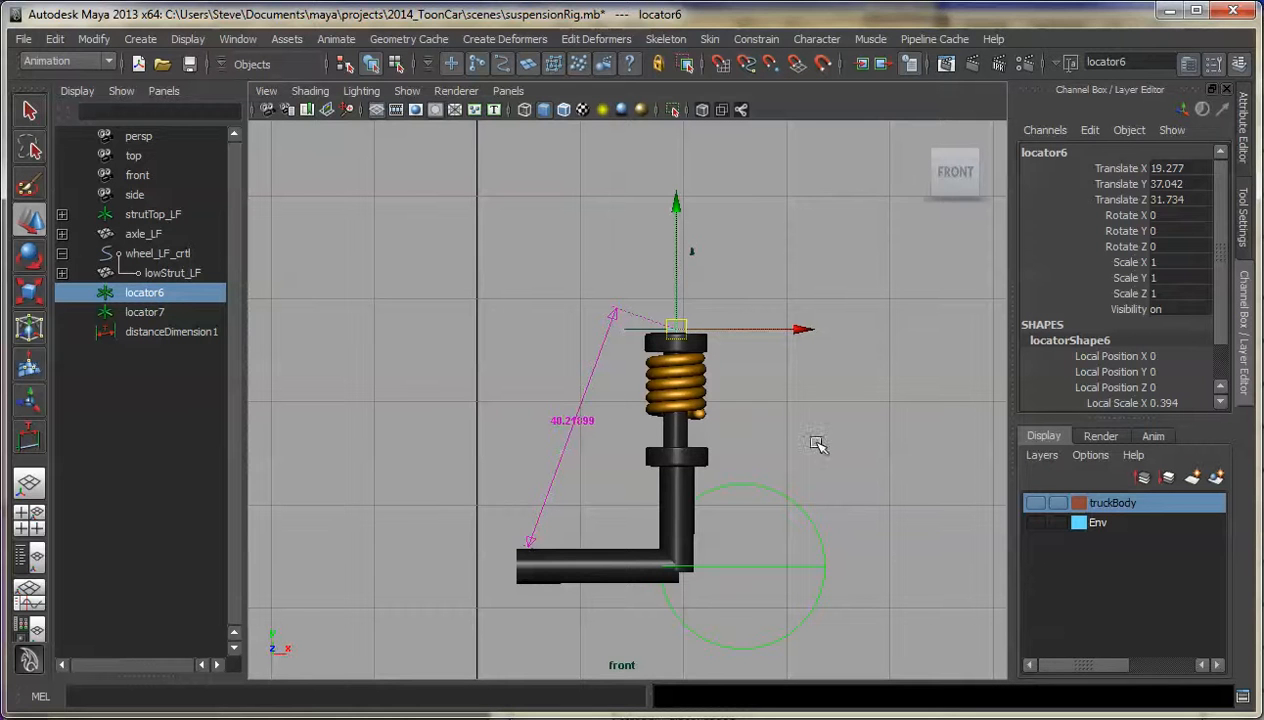
key("ctrl+z")
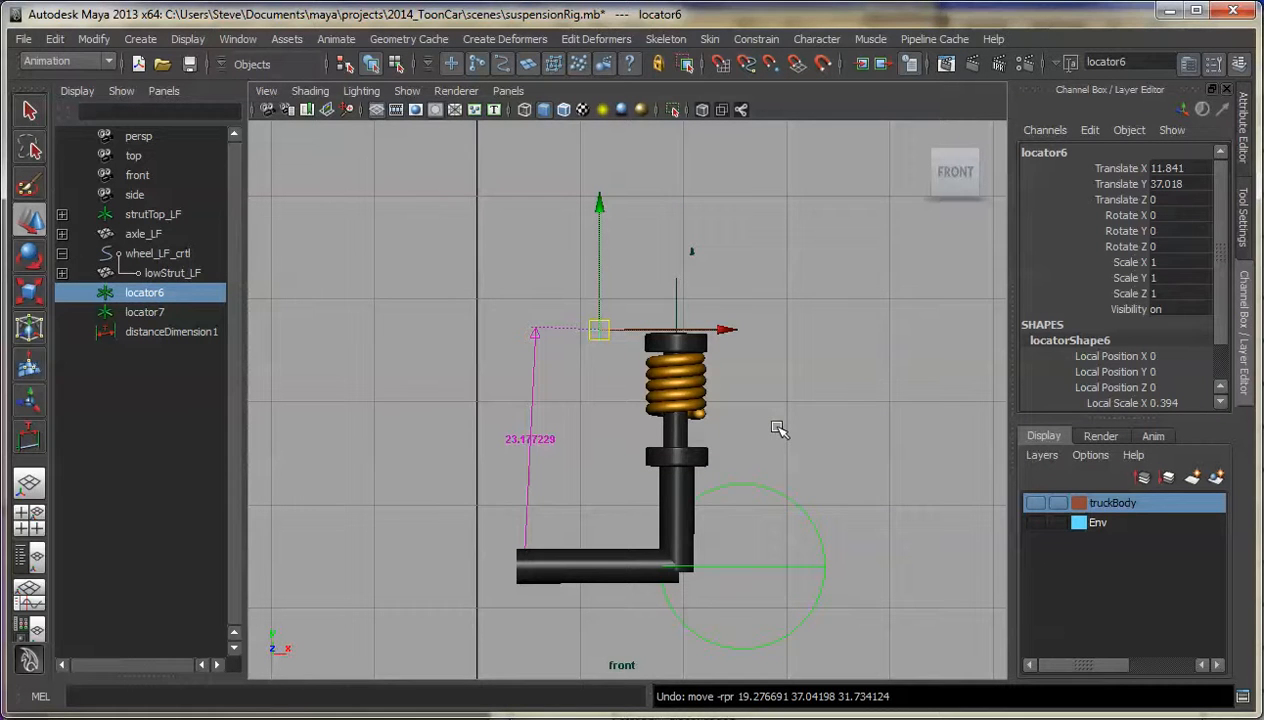
Step: Point-snap locator6 to the strutTop_LF locator and locator7 to the lower strut's base at the axle joint, and return to the perspective view
key("v")
left_click_drag(599, 330, 670, 322)
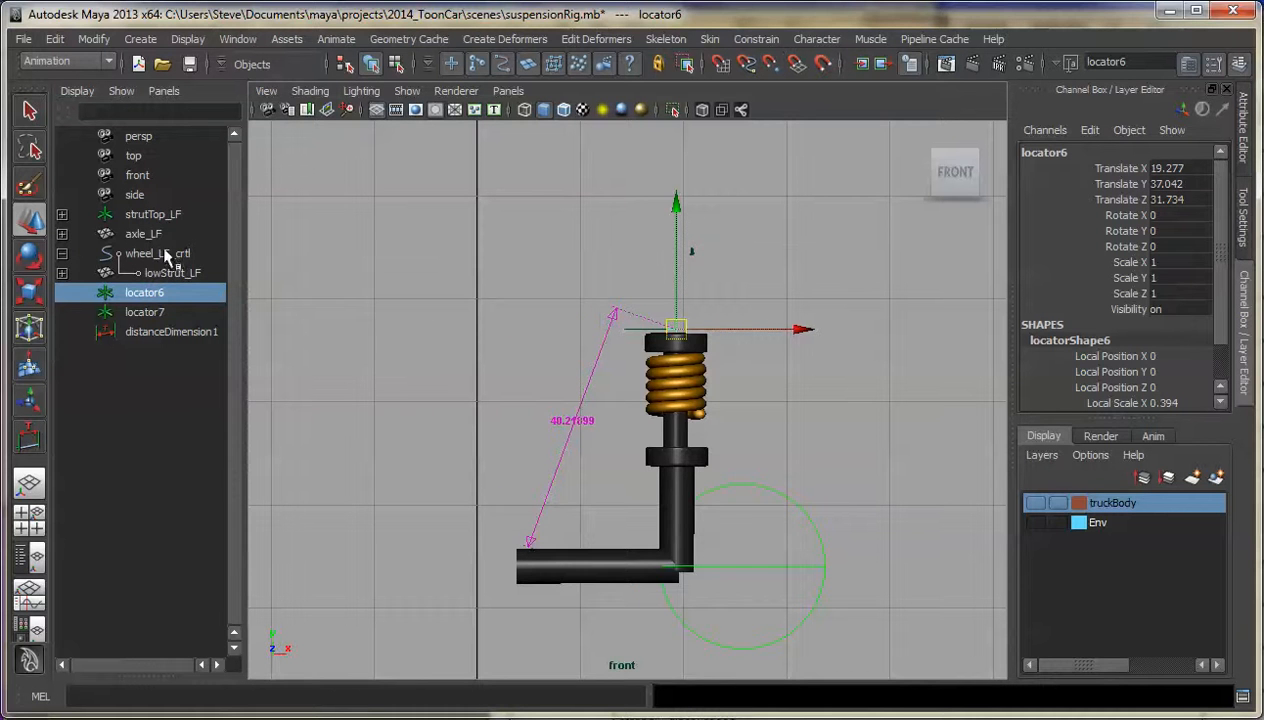
left_click(150, 312)
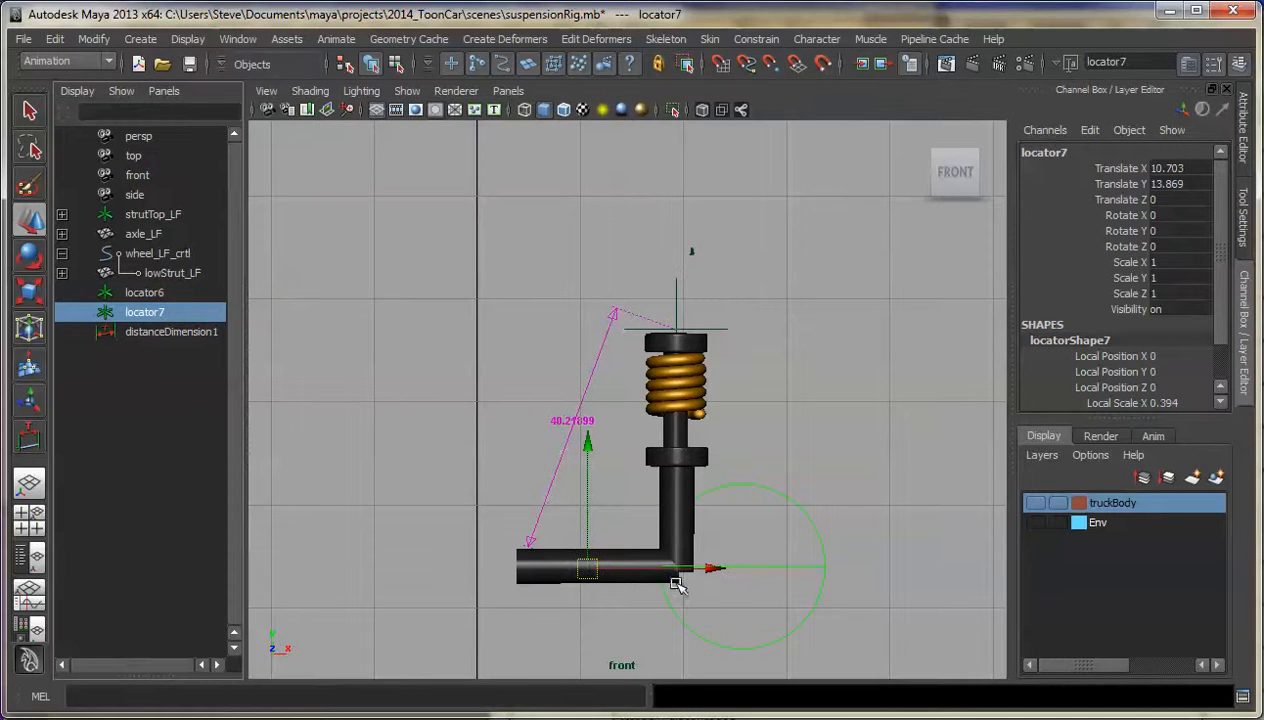
key("v")
left_click_drag(597, 567, 680, 567)
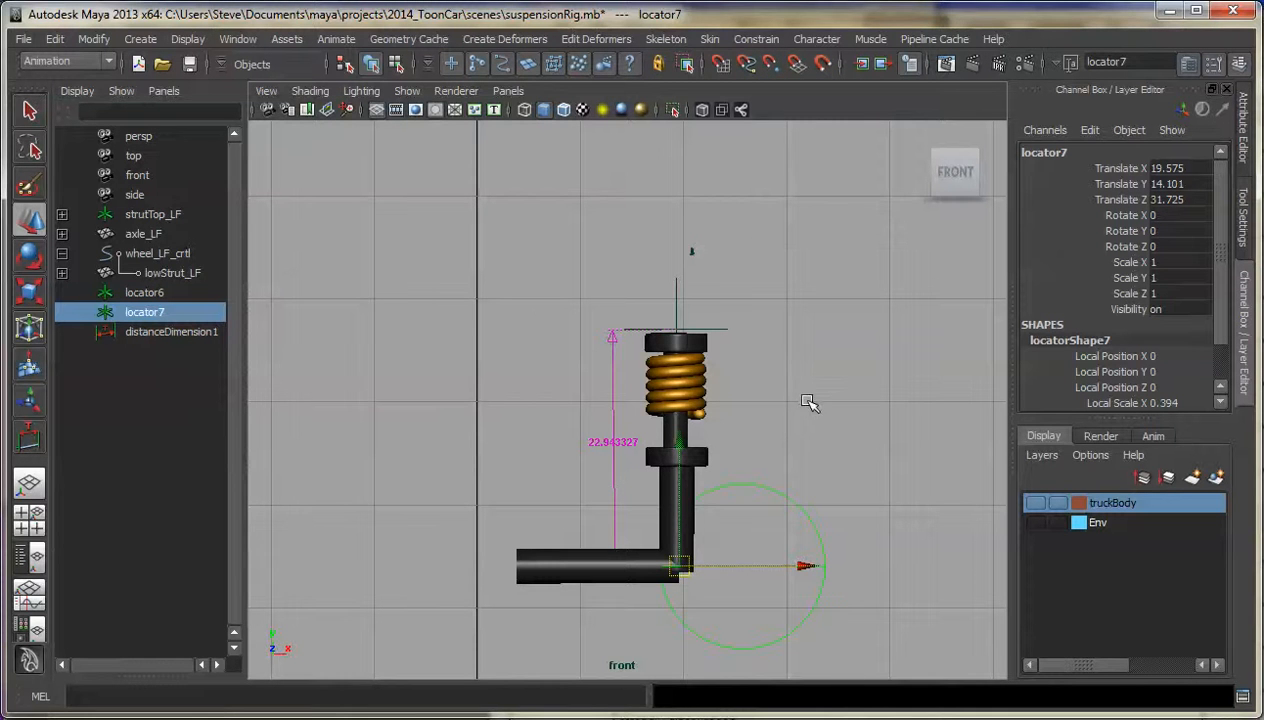
key("space")
left_click_drag(809, 401, 806, 370)
left_click_drag(806, 376, 688, 300, "alt")
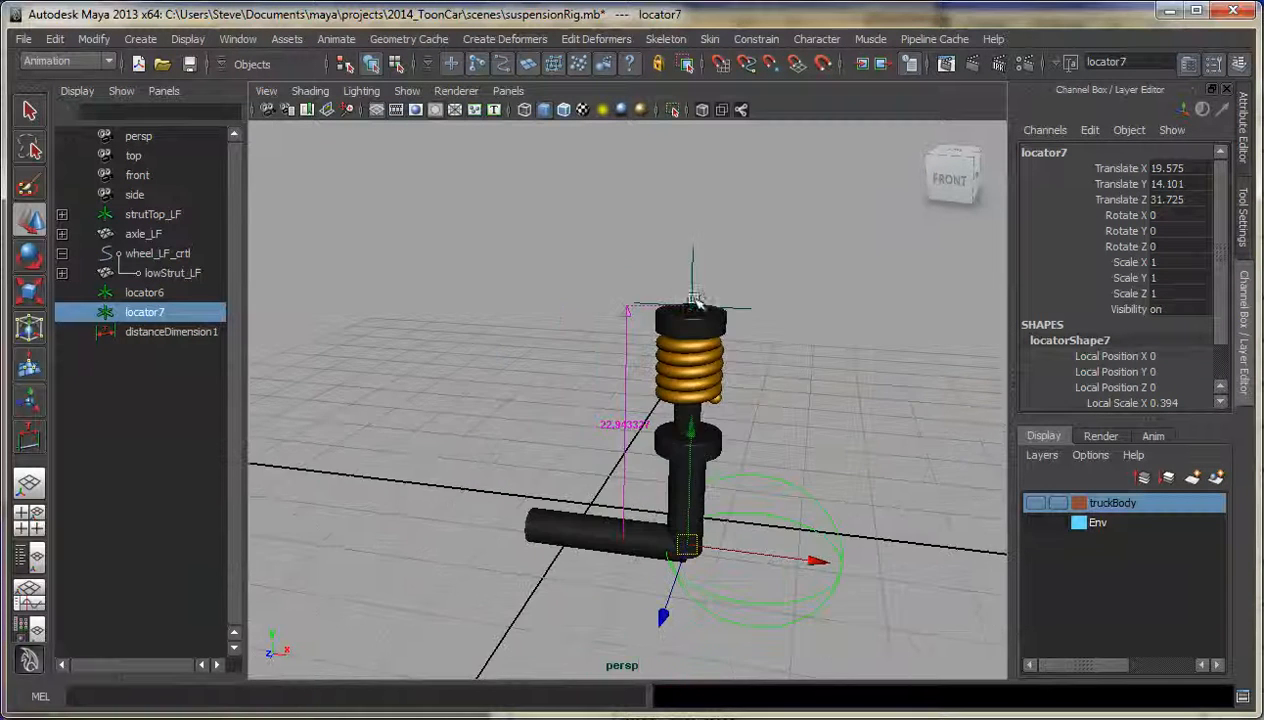
Step: Test the rig by moving wheel_LF_crtl freely in the perspective view, and undo the move
left_click_drag(696, 390, 762, 389, "alt")
left_click(752, 510)
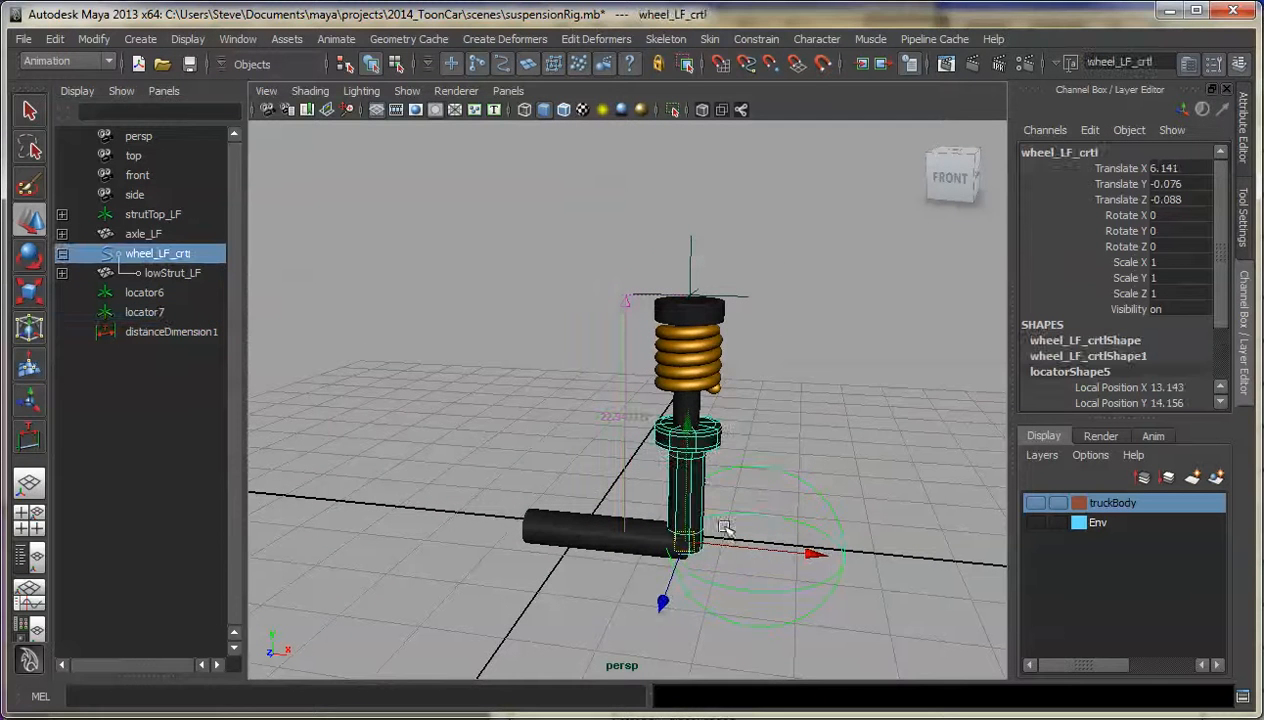
mouse_move(670, 540)
left_mouse_down()
mouse_move(755, 492)
mouse_move(688, 532)
left_mouse_up()
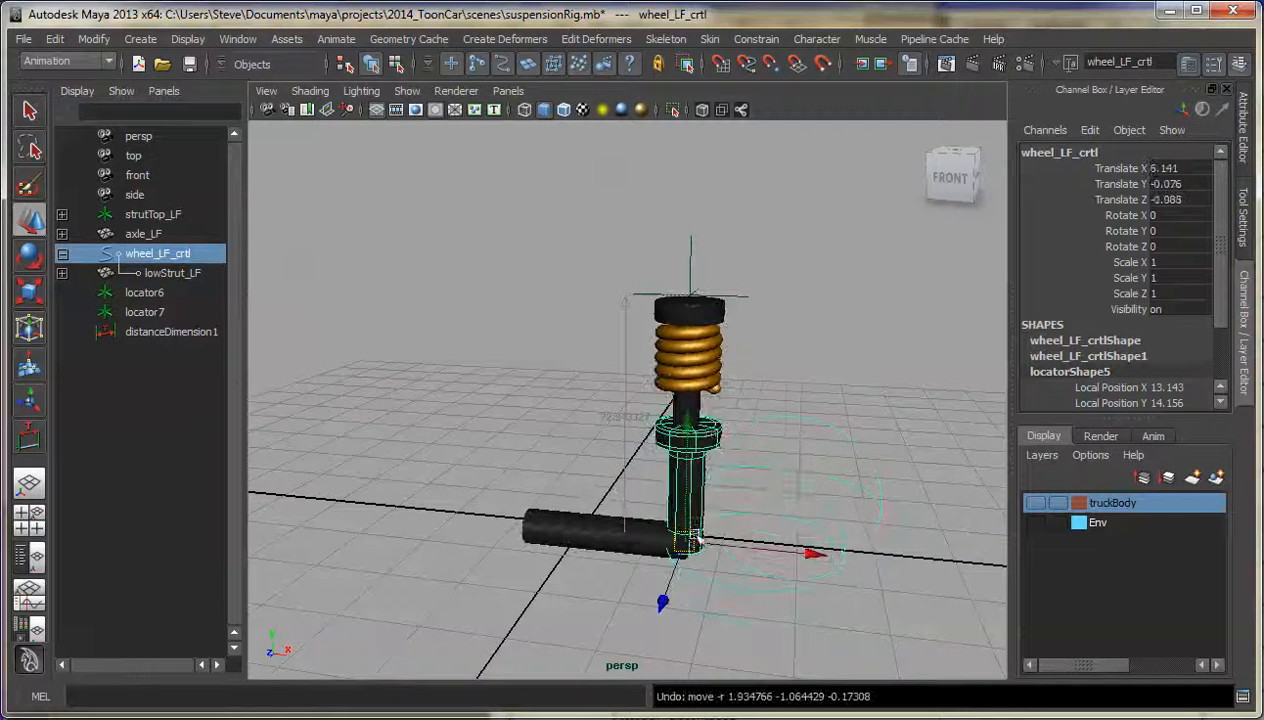
left_click_drag(716, 435, 720, 437, "alt")
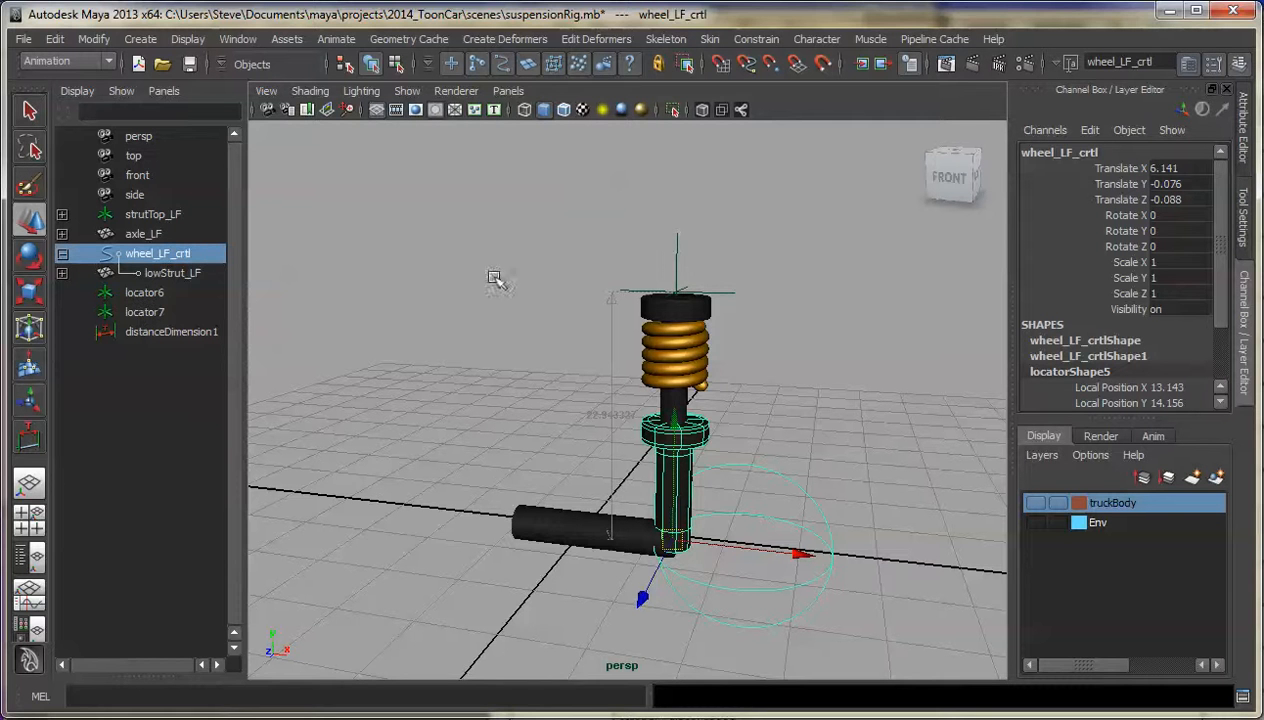
Step: Parent locator6 under strutTop_LF and locator7 under wheel_LF_crtl in the Outliner
left_click(146, 292)
middle_click_drag(150, 296, 152, 216)
left_click(146, 294)
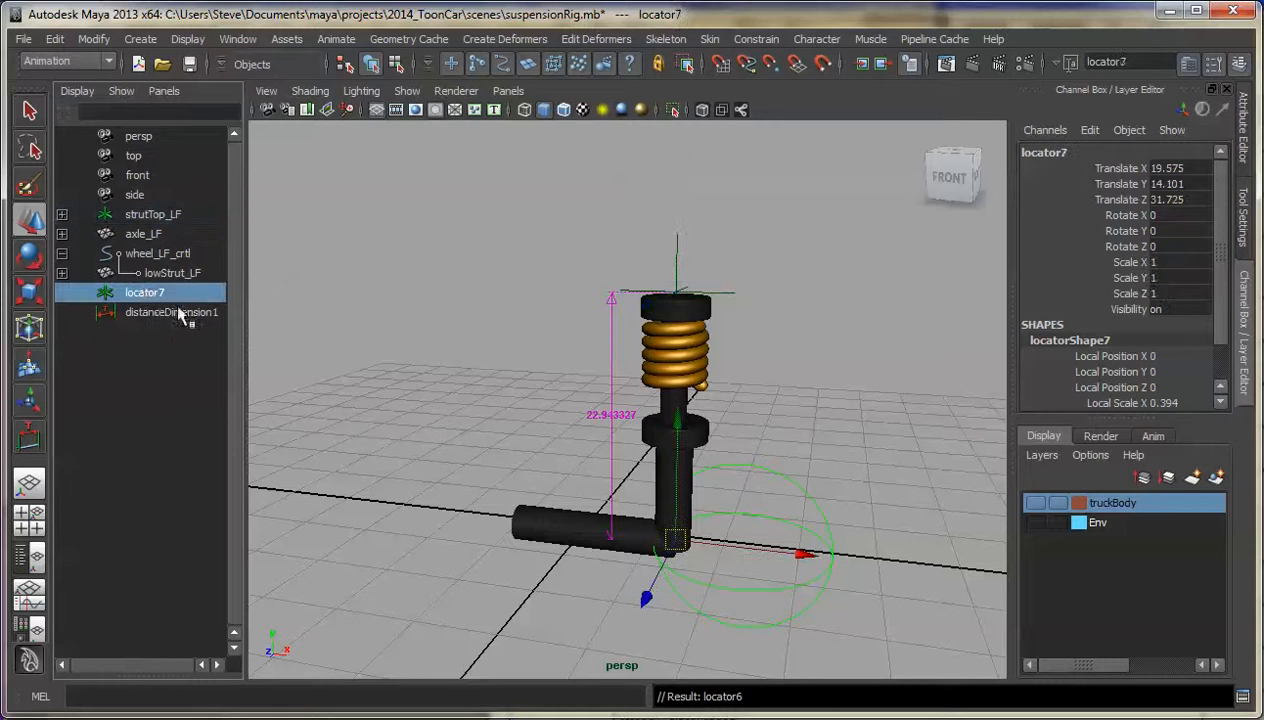
middle_click_drag(146, 298, 143, 252)
Step: Test how the distance measurement follows wheel_LF_crtl and strutTop_LF by moving each control, undoing every move
left_click(782, 470)
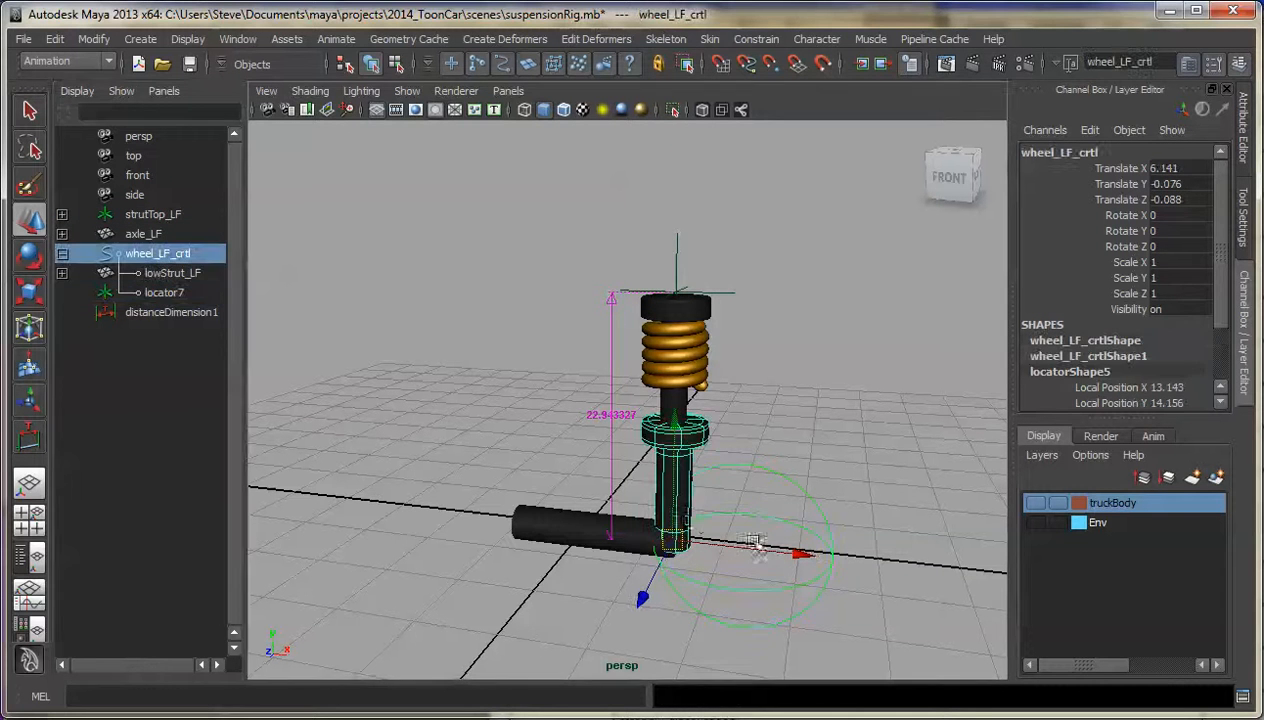
left_click_drag(677, 538, 674, 584)
key("ctrl+z")
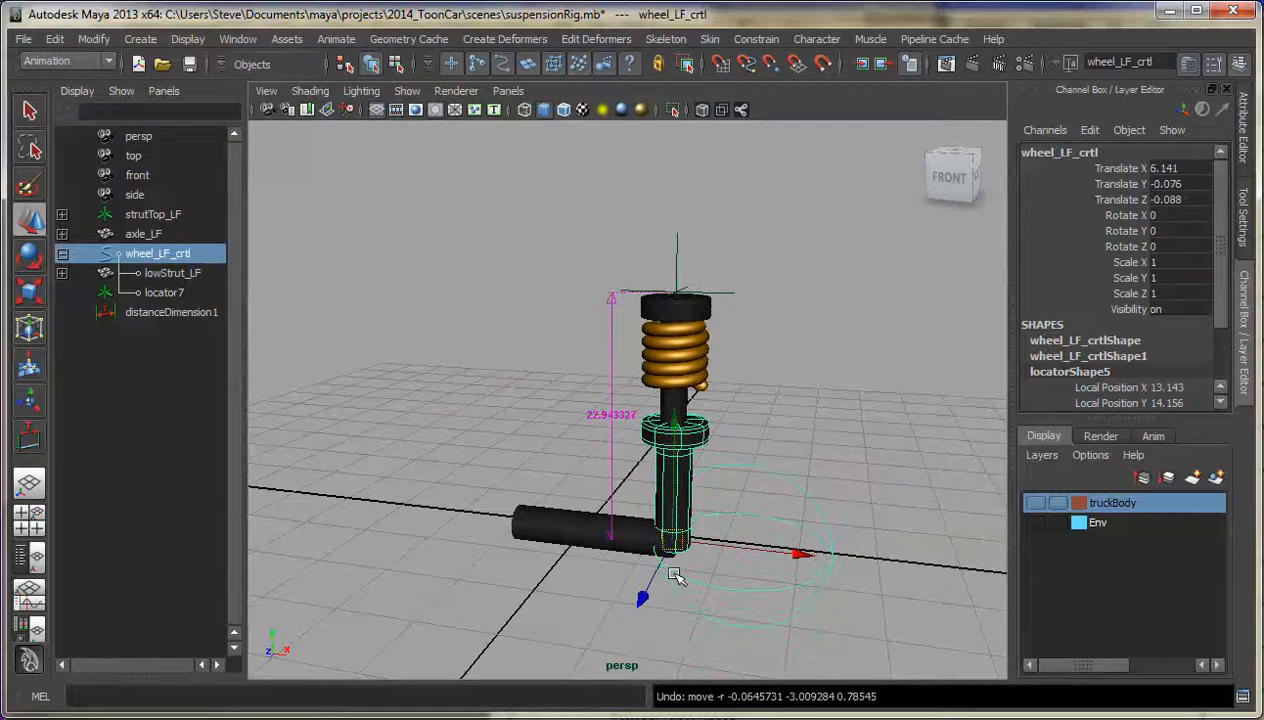
left_click(593, 410)
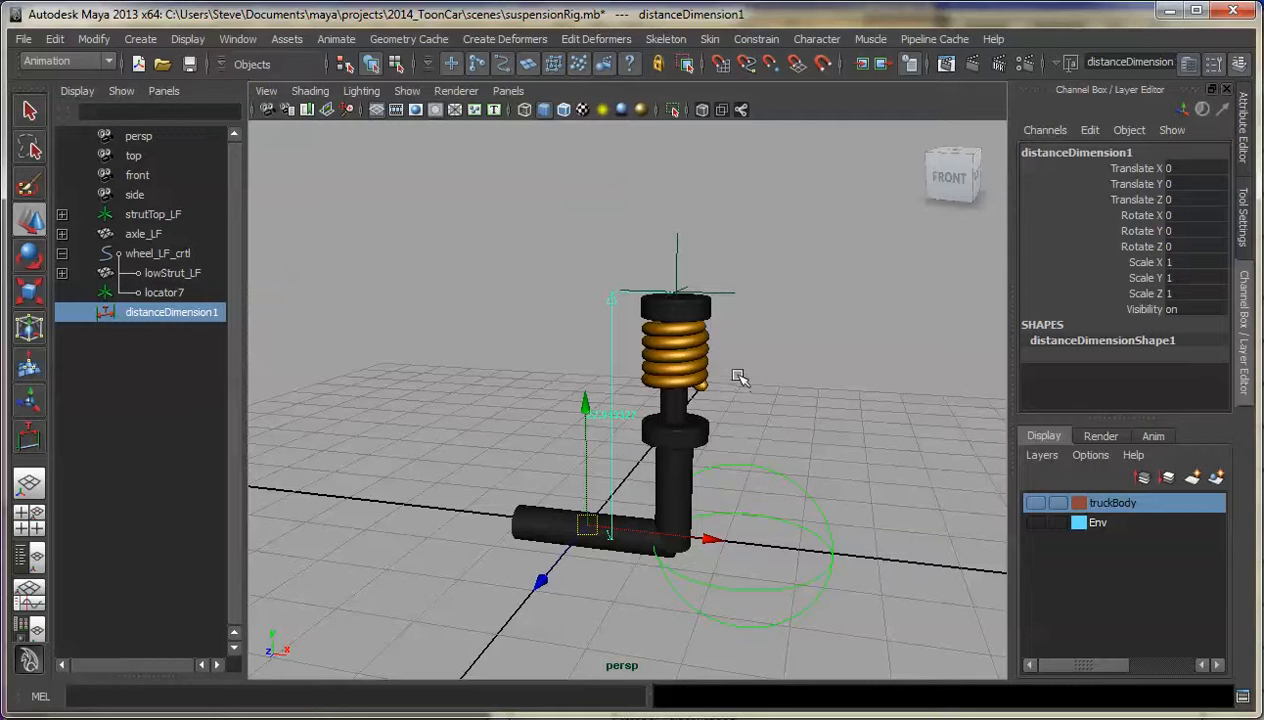
left_click(705, 342)
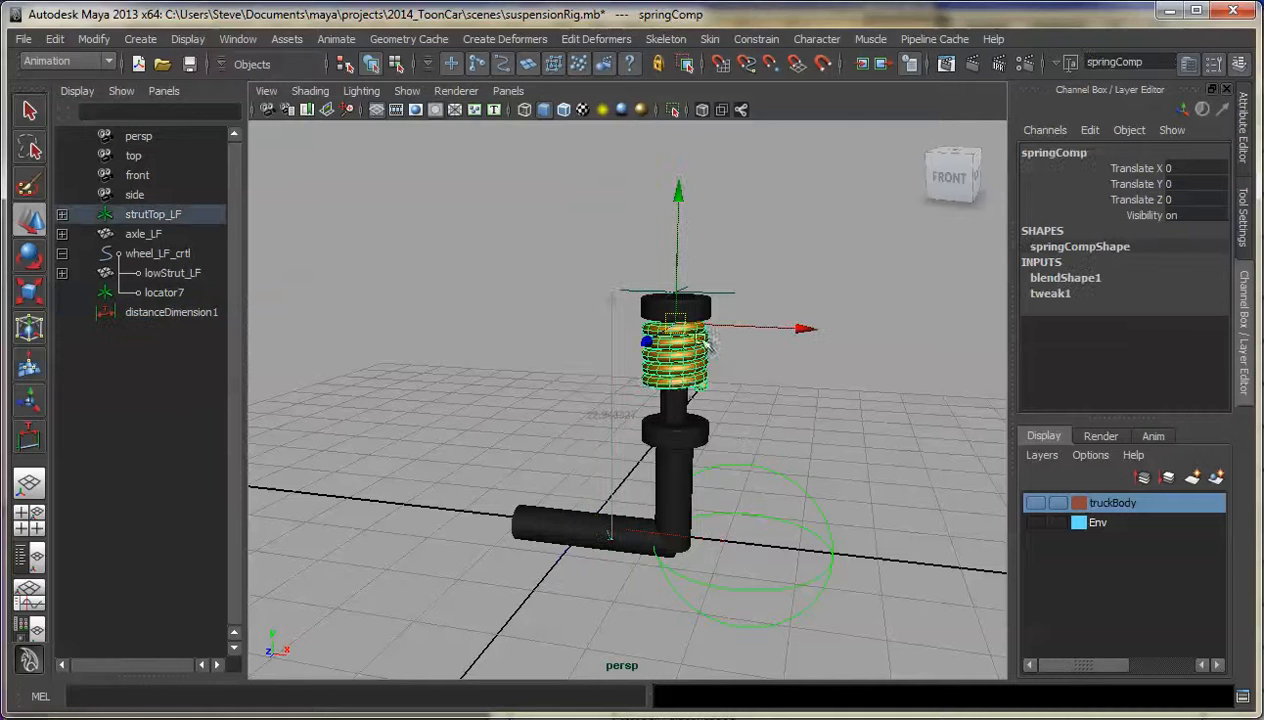
left_click(745, 497)
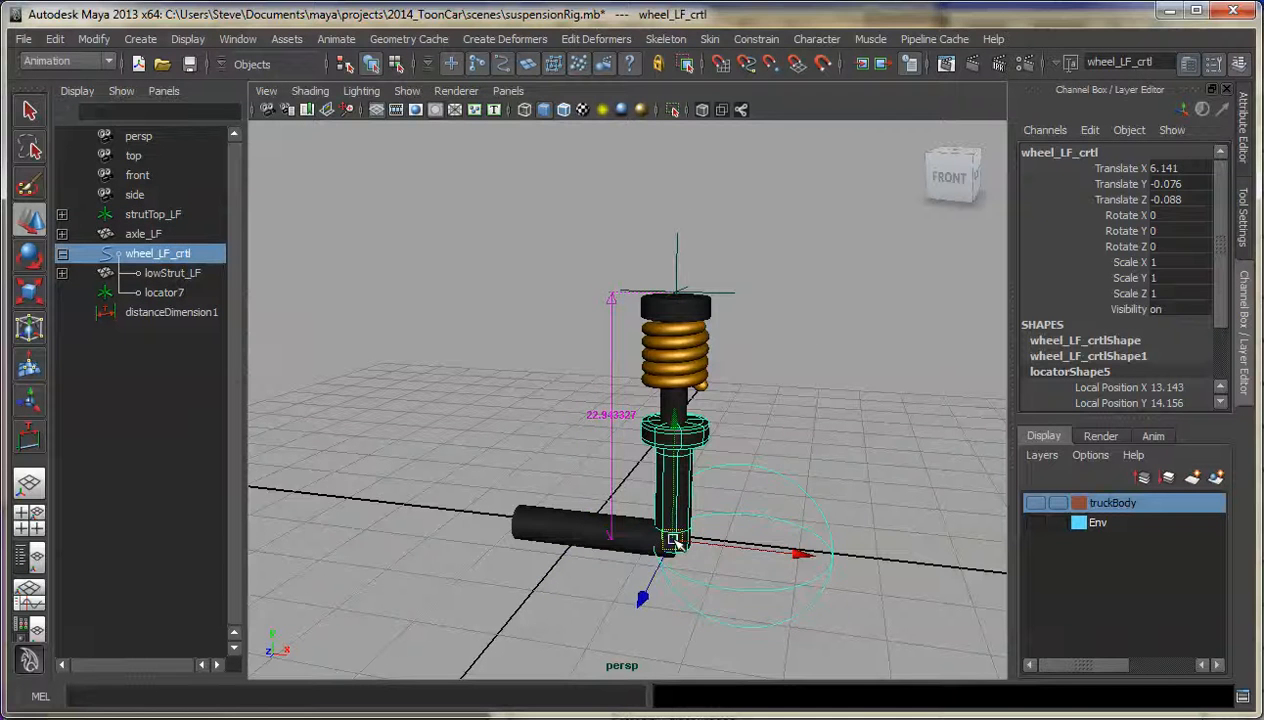
left_click_drag(674, 541, 725, 511)
key("ctrl+z")
left_click(712, 323)
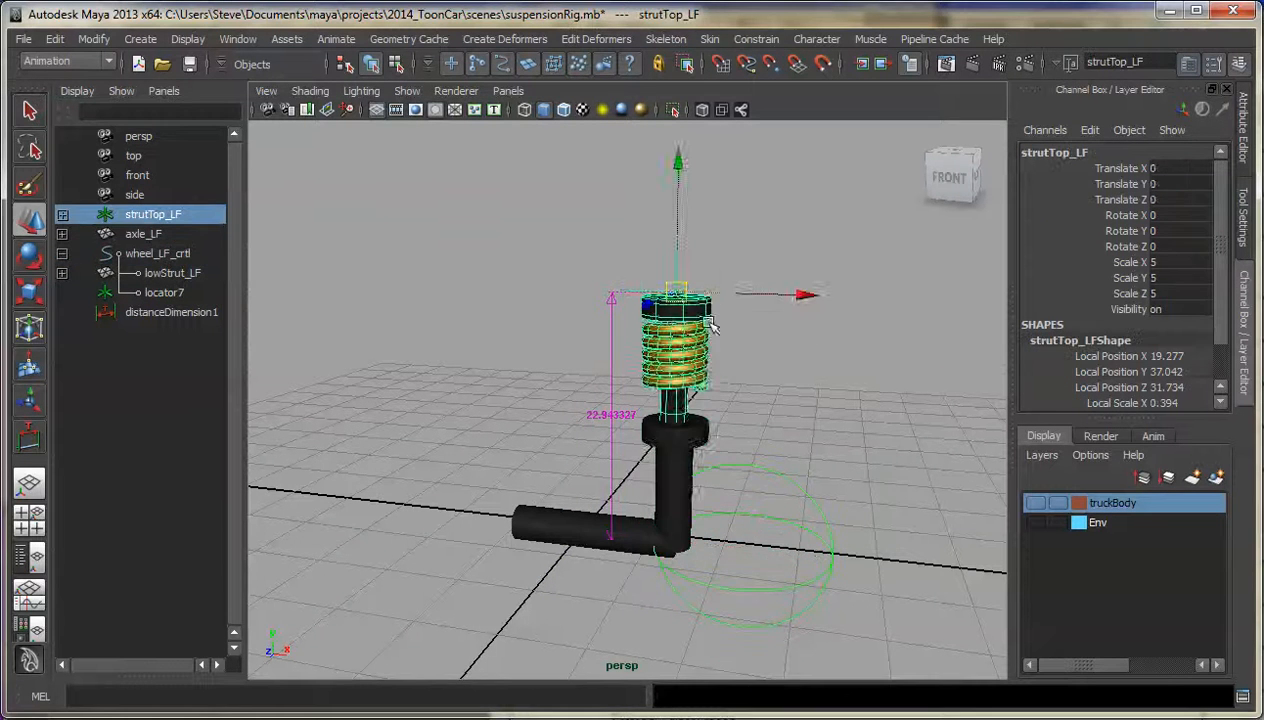
left_click_drag(712, 323, 720, 420)
key("ctrl+z")
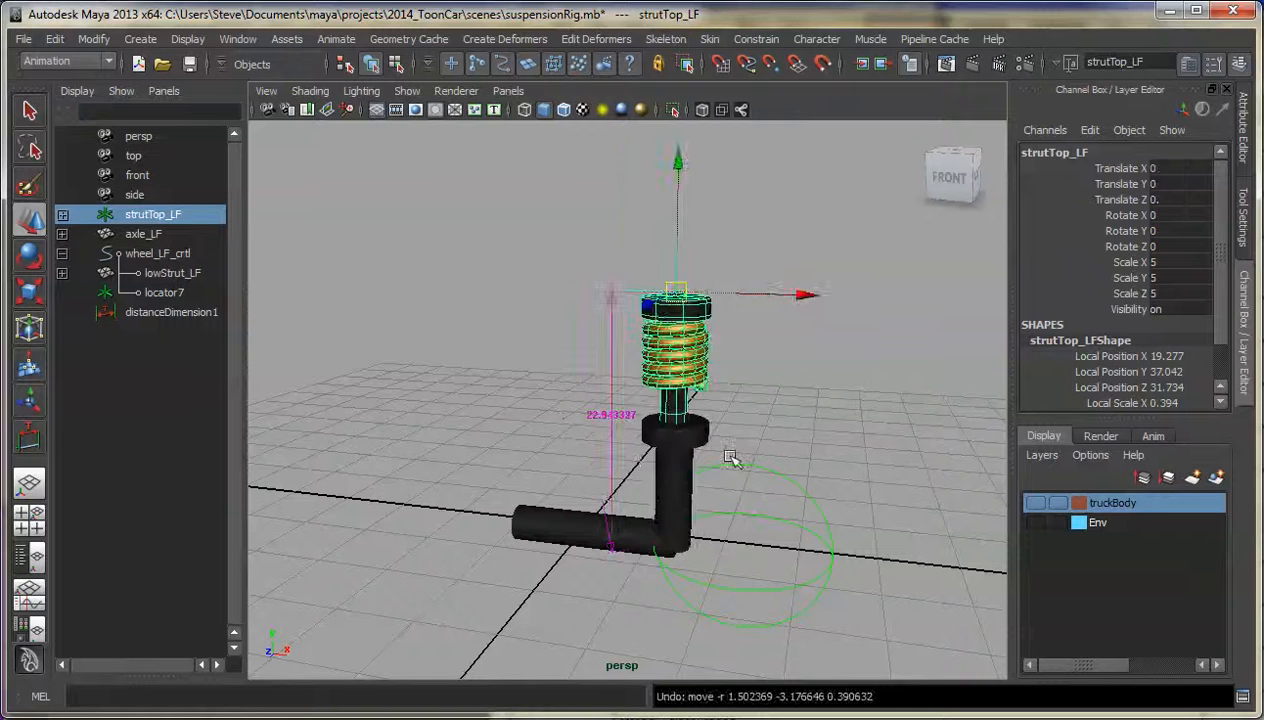
Step: In a wireframe front view, lower strutTop_LF to a Translate Y of about -2.66 so the spring meets the lower strut's collar
key("space")
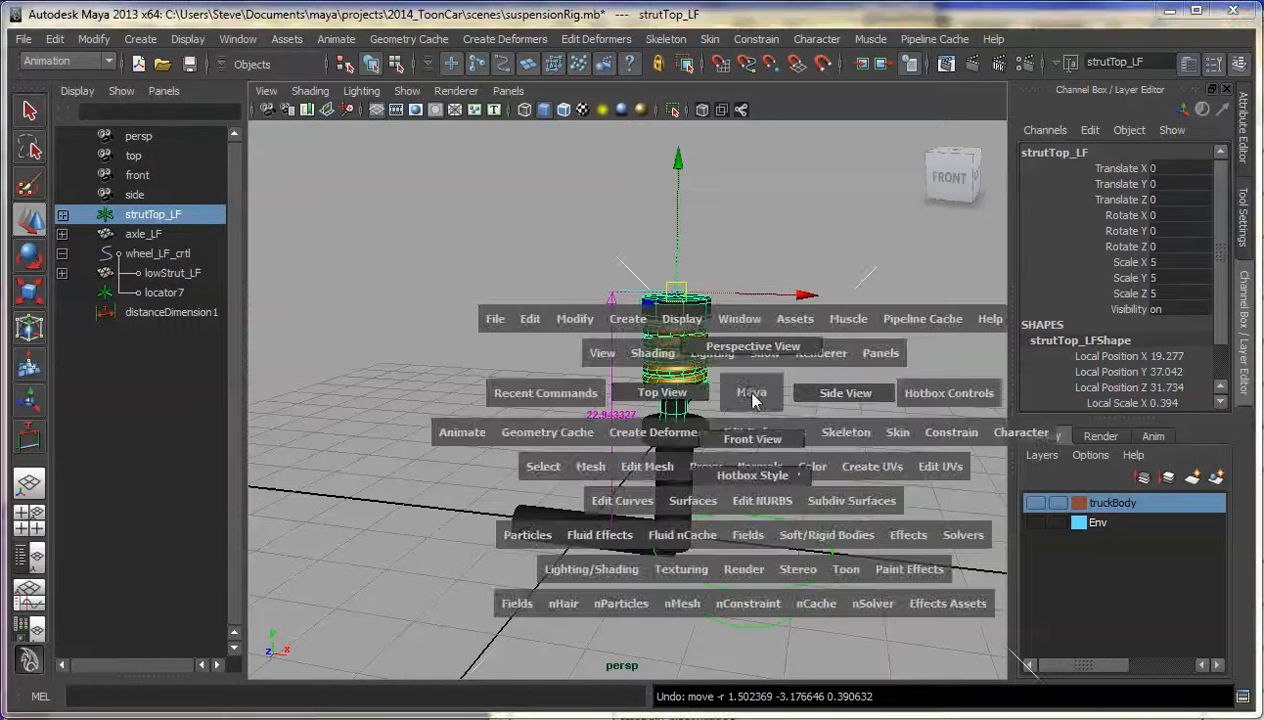
left_click_drag(747, 395, 741, 440)
scroll(790, 458, "up", 4)
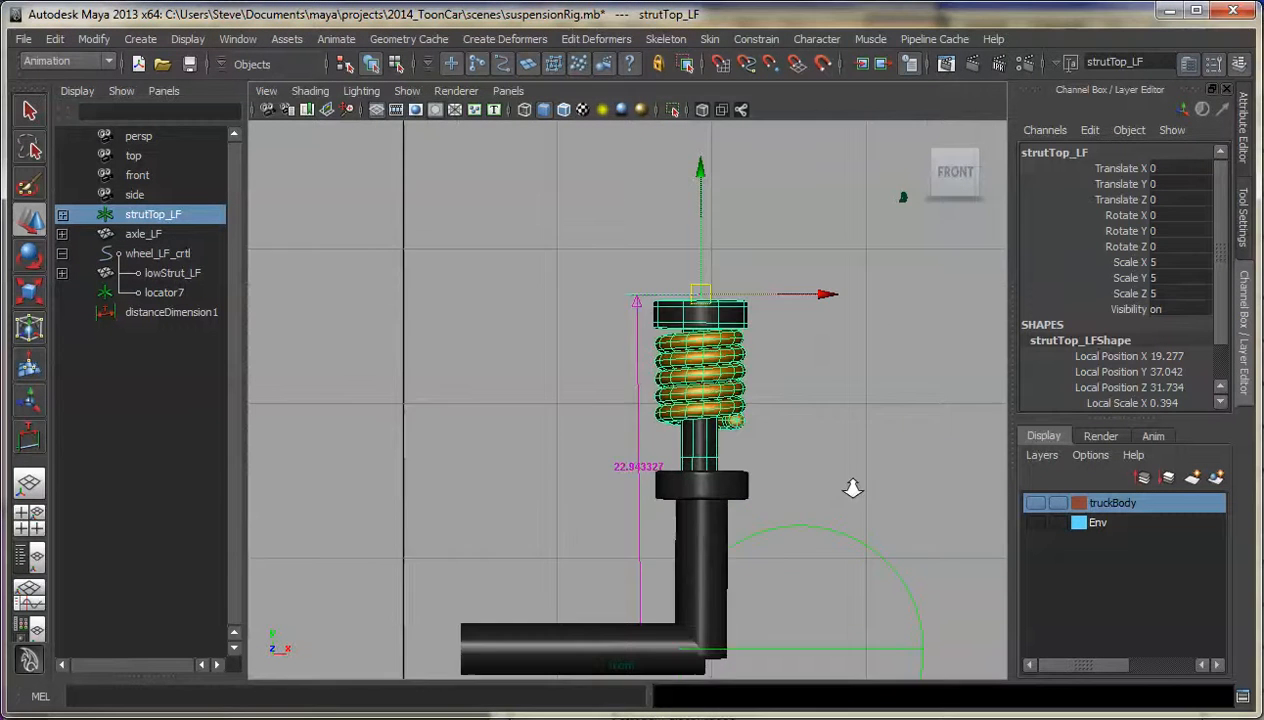
key("4")
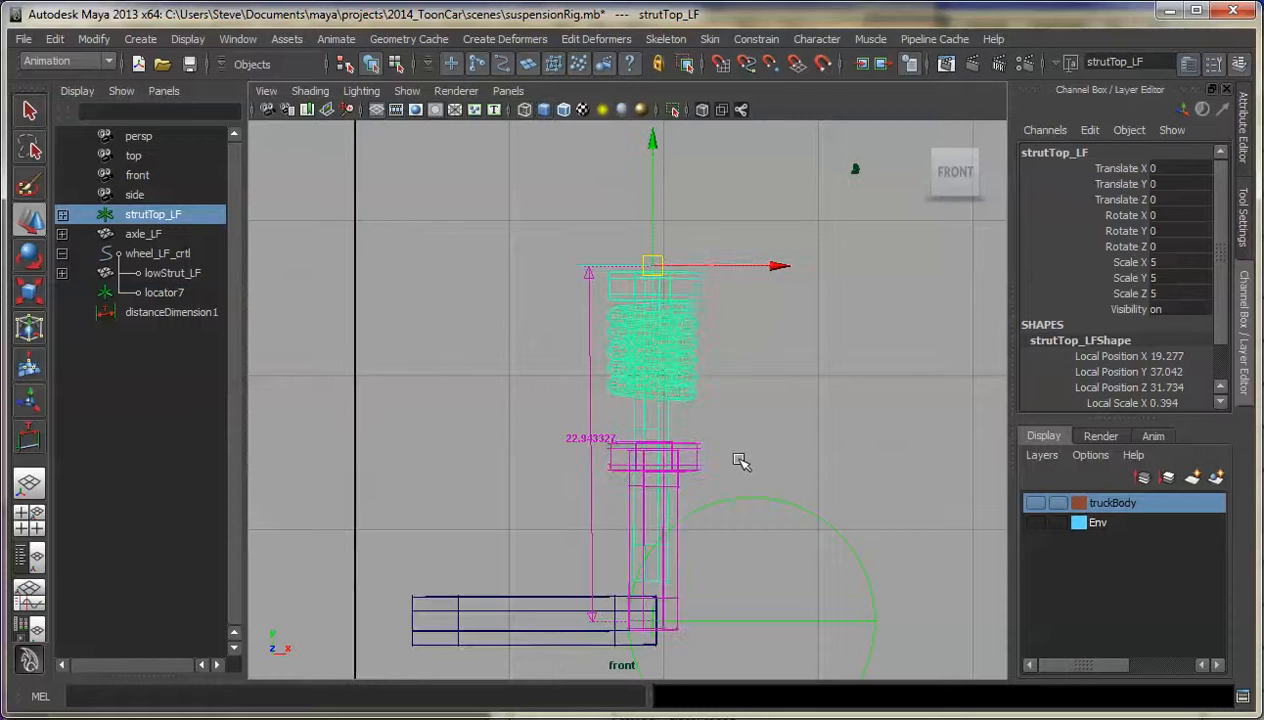
middle_click_drag(731, 313, 716, 350, "alt")
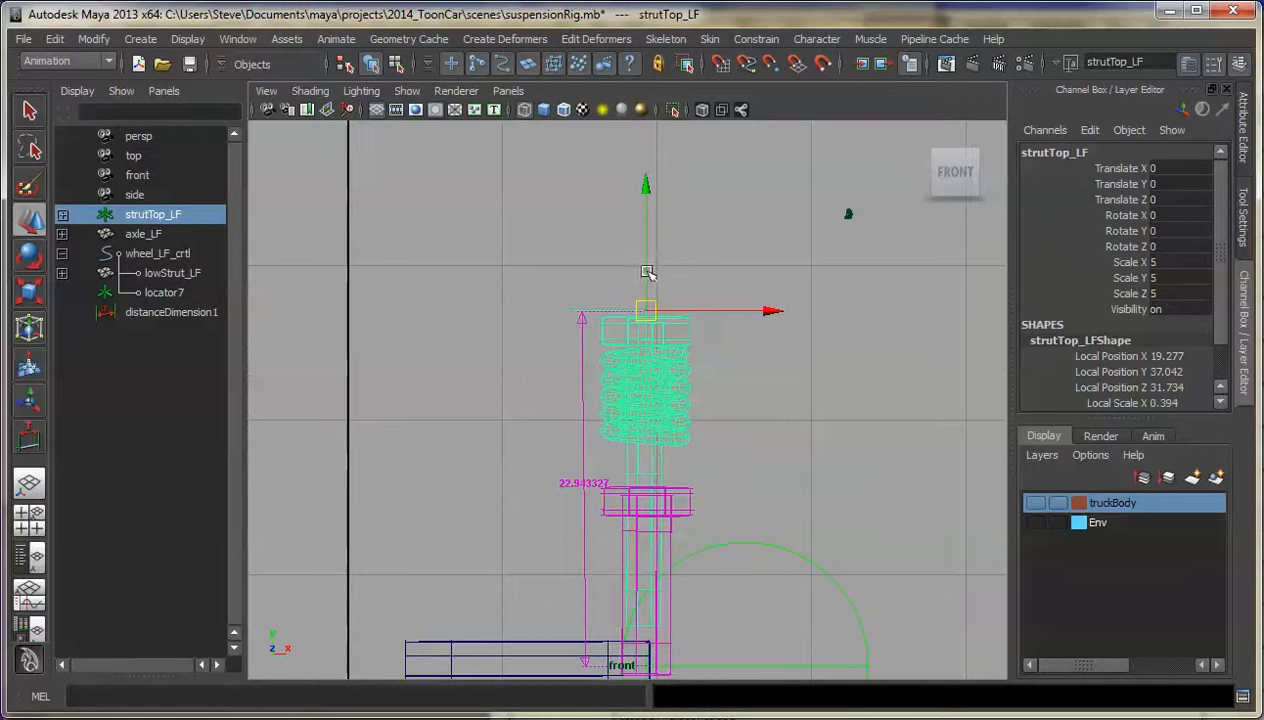
left_click_drag(643, 274, 640, 313)
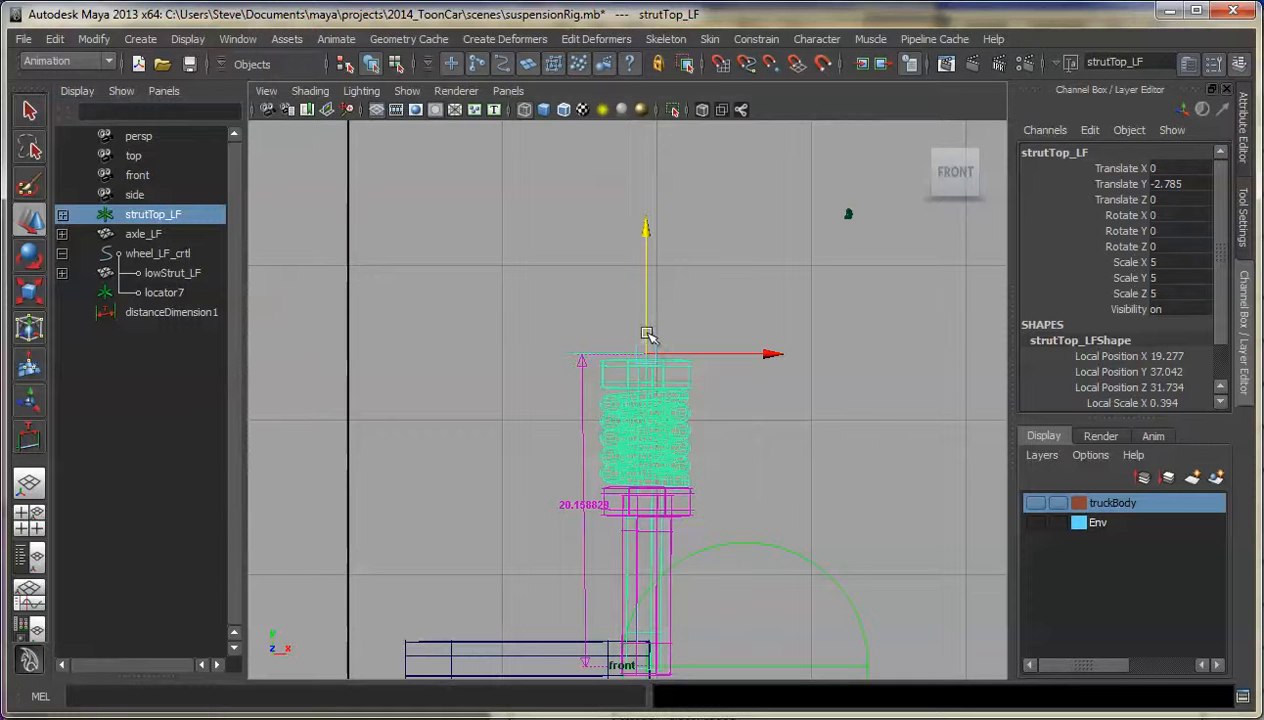
left_click_drag(645, 336, 646, 334)
middle_click_drag(690, 515, 697, 457, "alt")
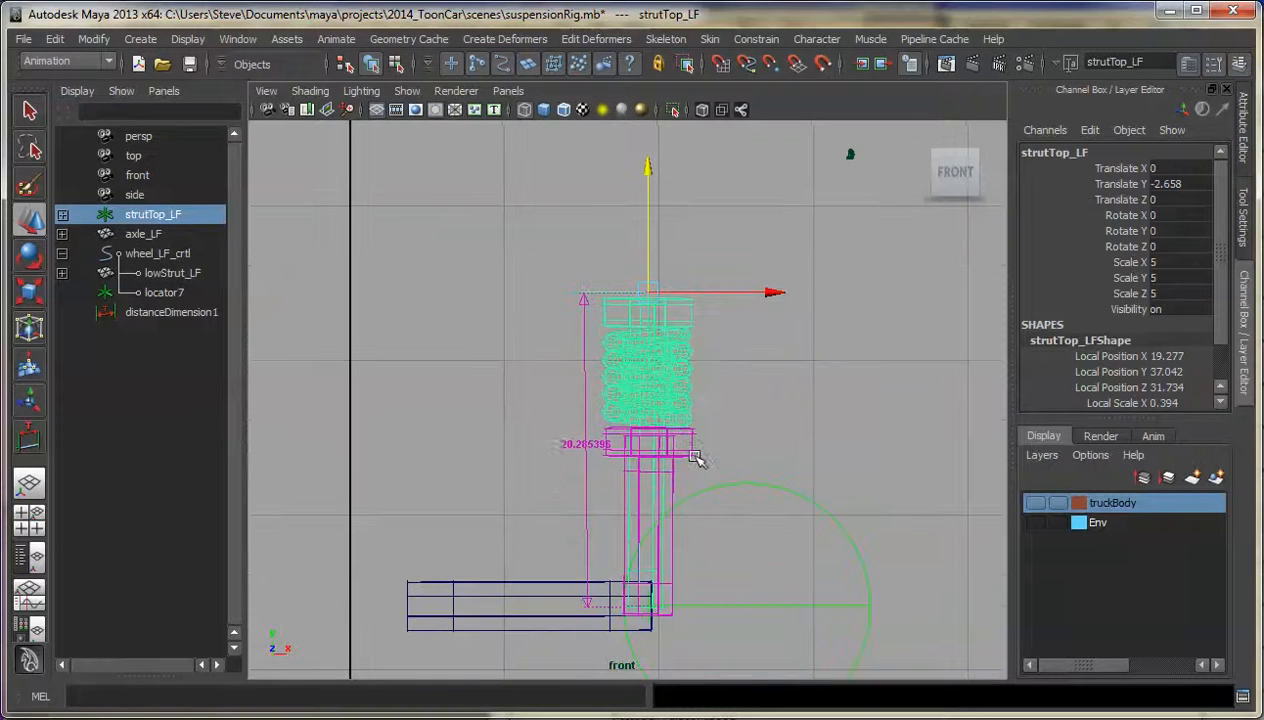
Step: Open Set Driven Key and load the measurement's distanceDimensionShape1 node as the driver
left_click(566, 444)
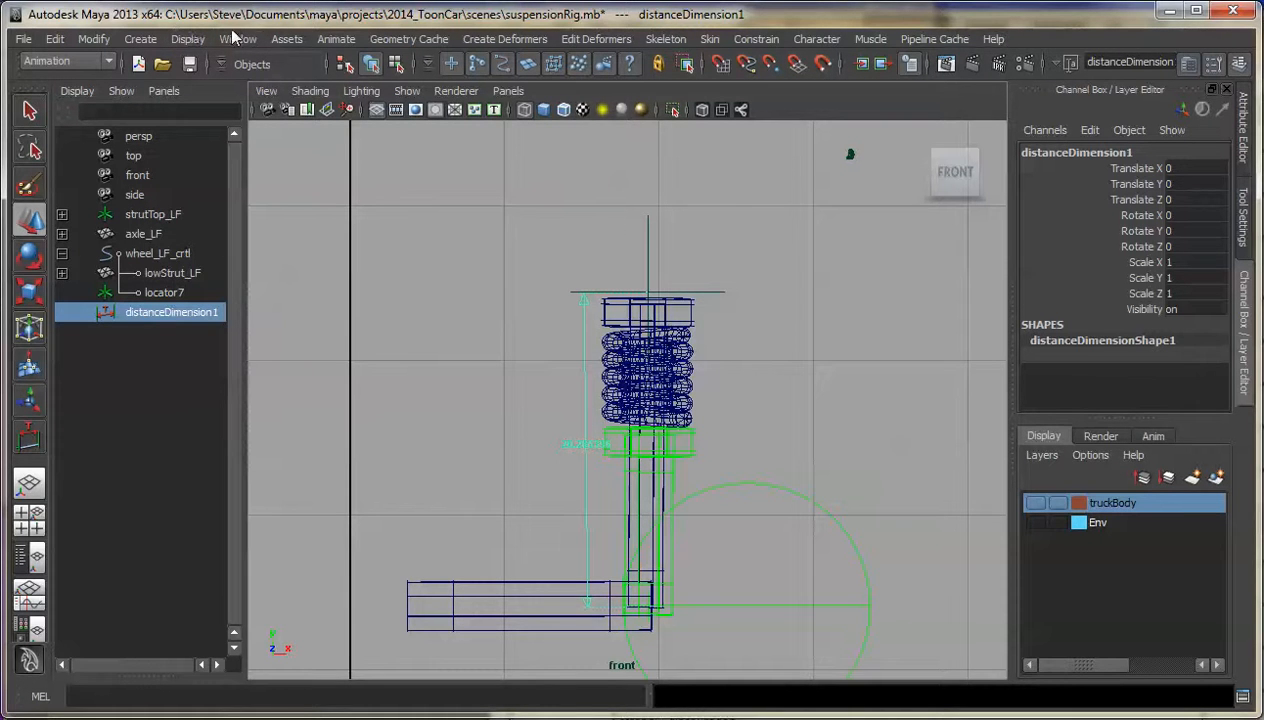
left_click(336, 40)
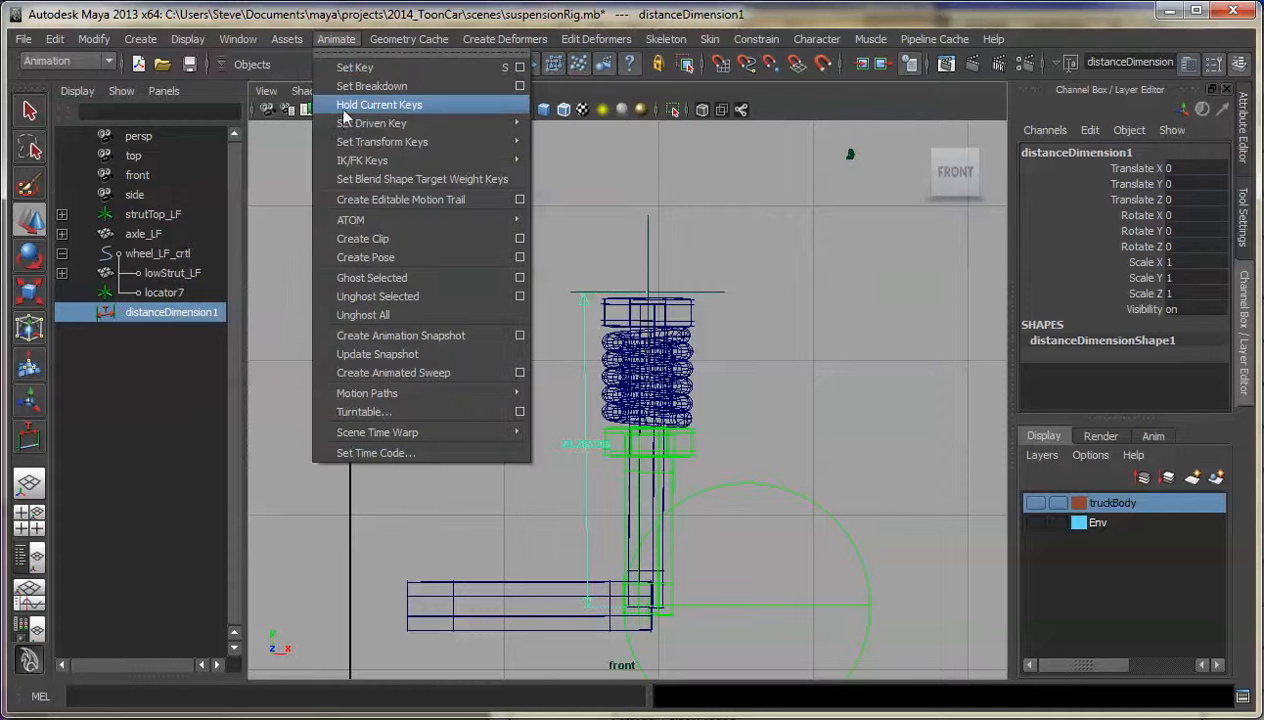
mouse_move(345, 123)
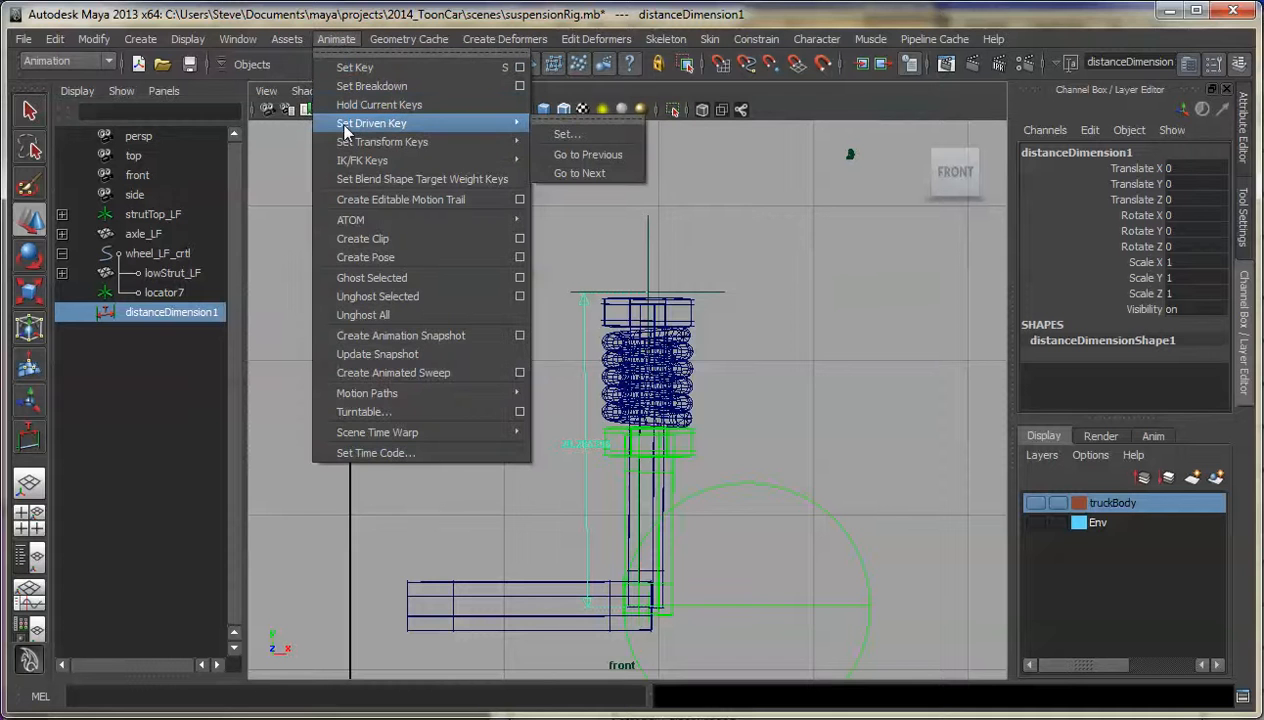
left_click(567, 138)
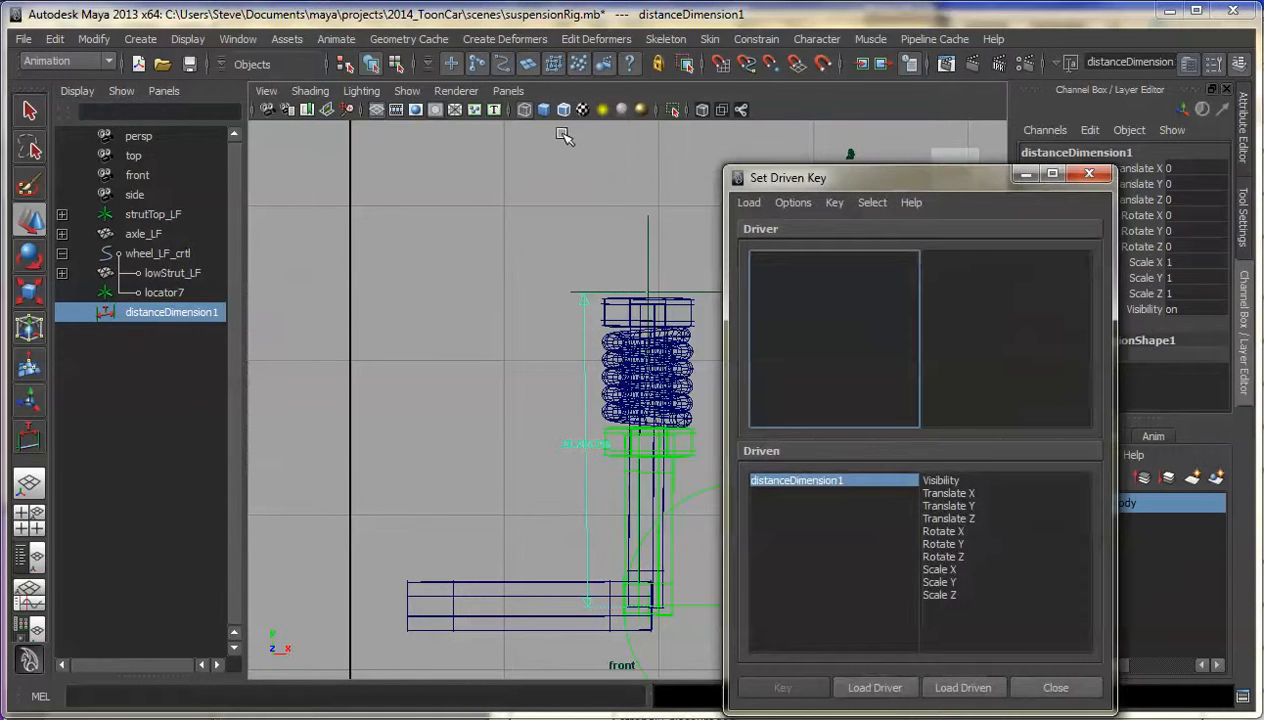
left_click_drag(951, 190, 1006, 125)
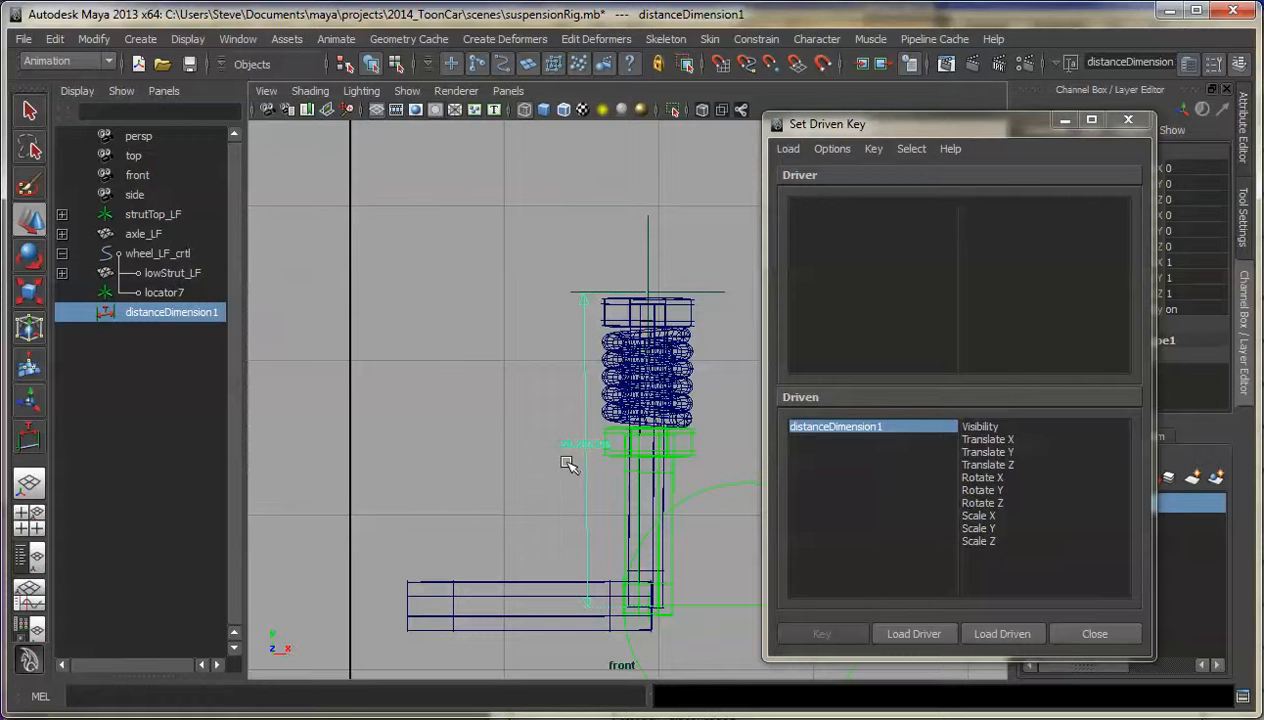
left_click(540, 448)
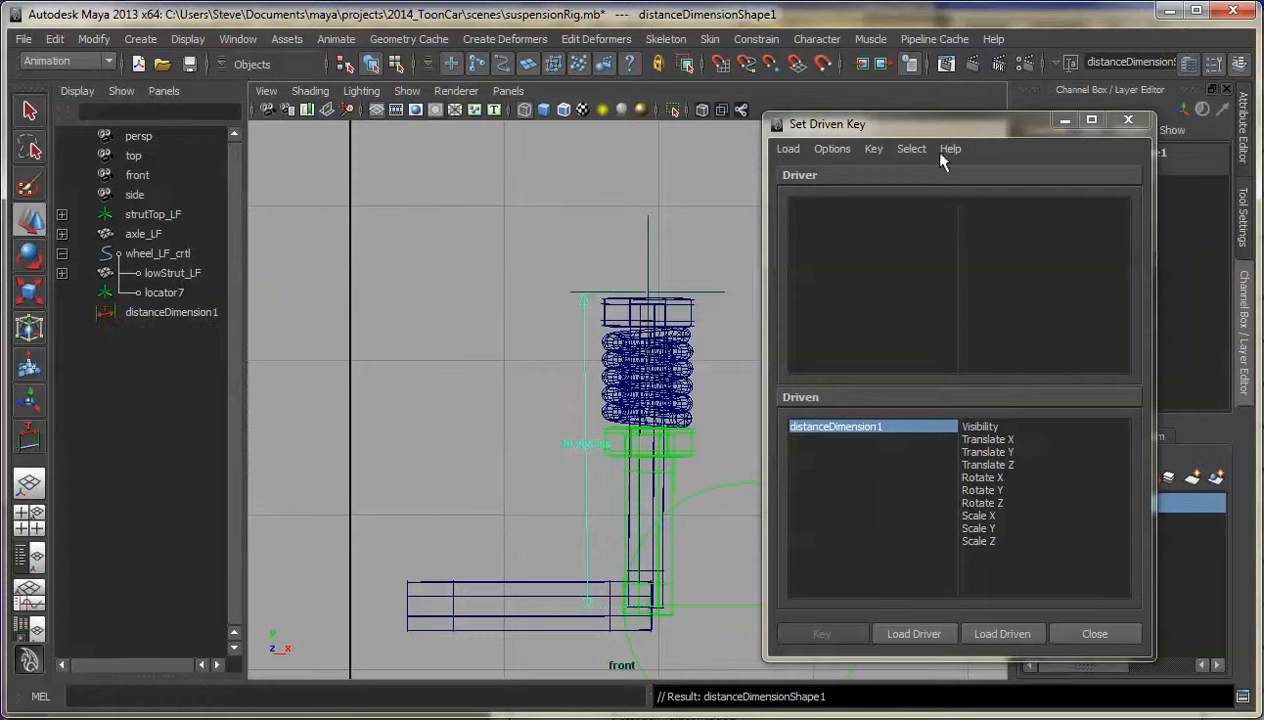
left_click_drag(945, 130, 396, 124)
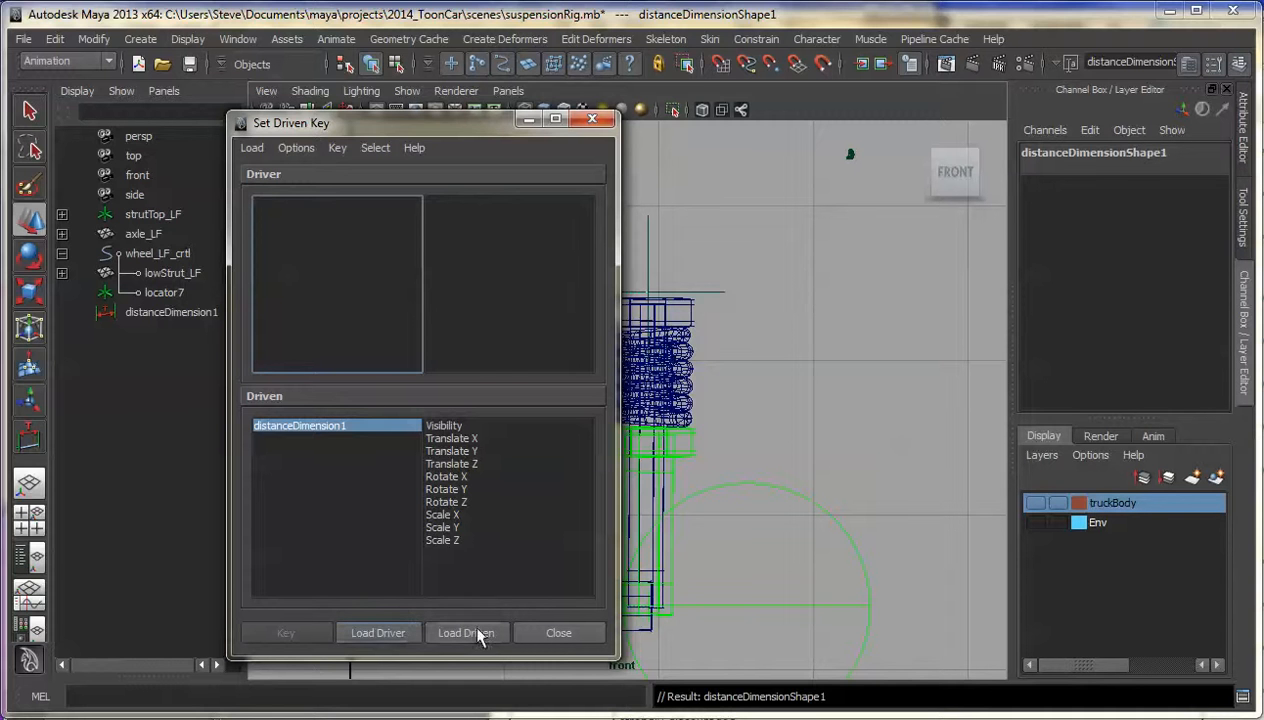
left_click(370, 636)
left_click_drag(434, 130, 1012, 122)
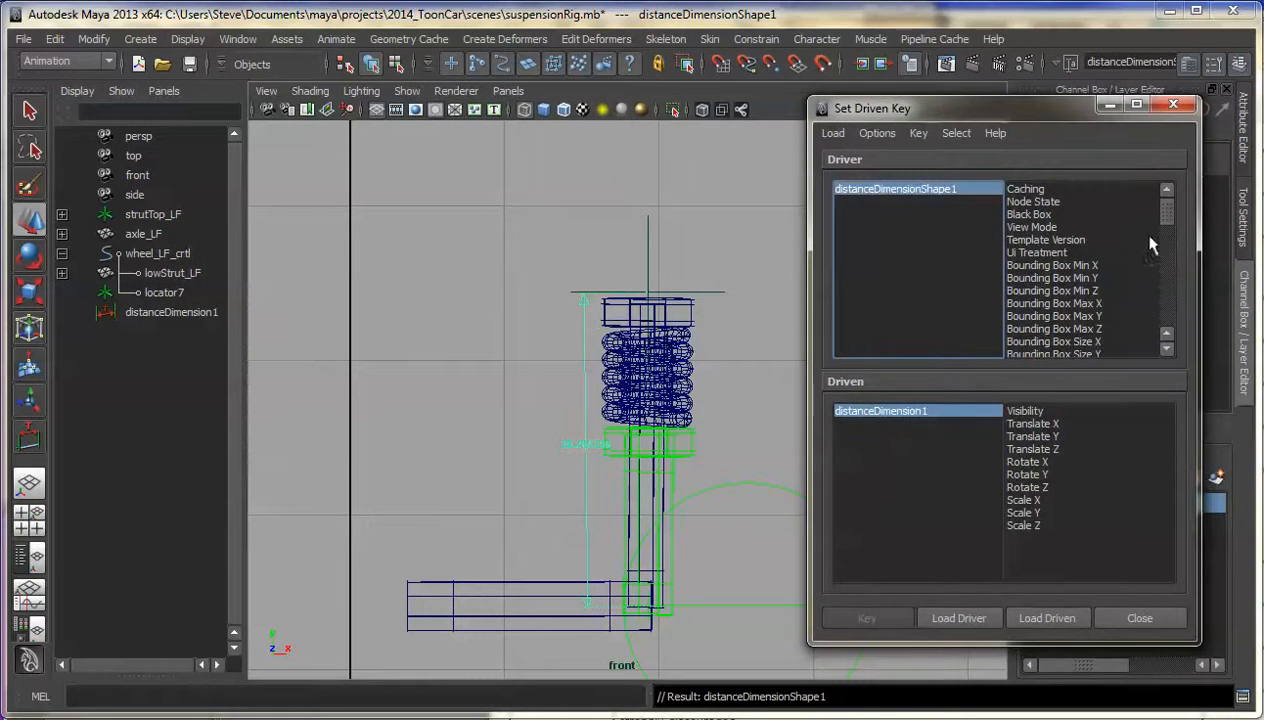
left_click_drag(1166, 211, 1170, 345)
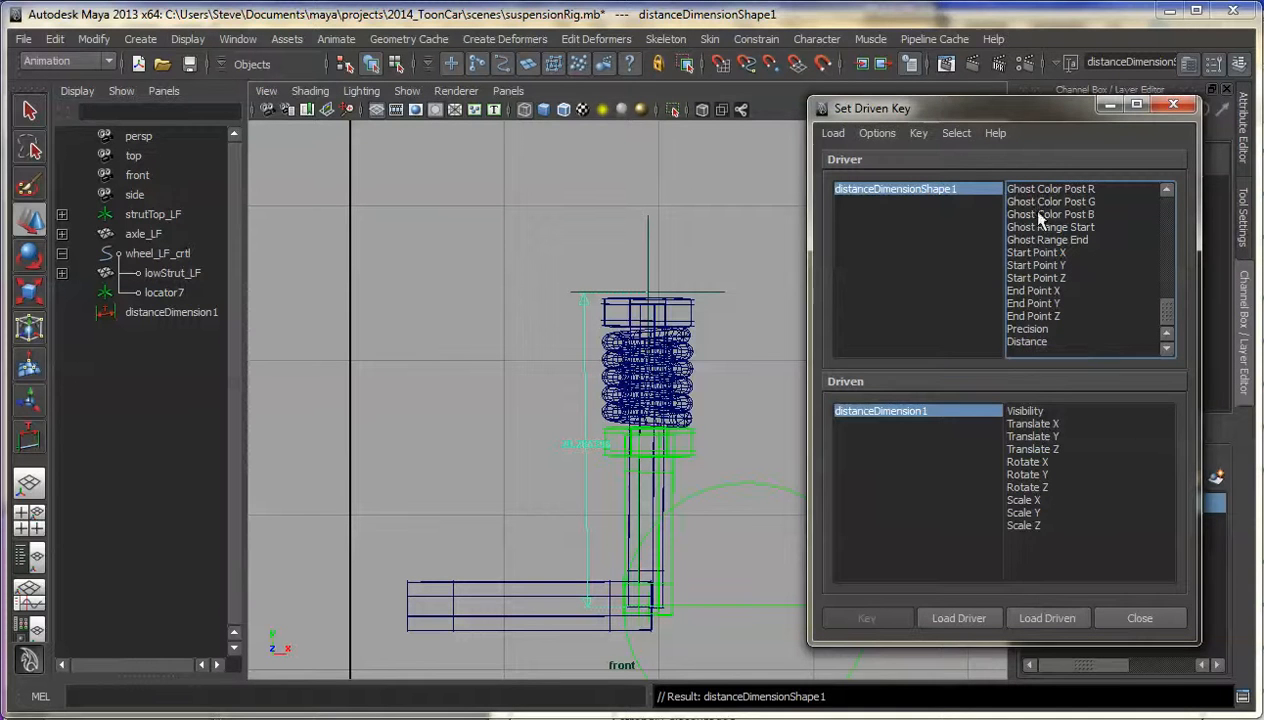
Step: Select the blendShape1 node from the Blend Shape editor and load it as the driven object in Set Driven Key
left_click_drag(1028, 120, 1008, 58)
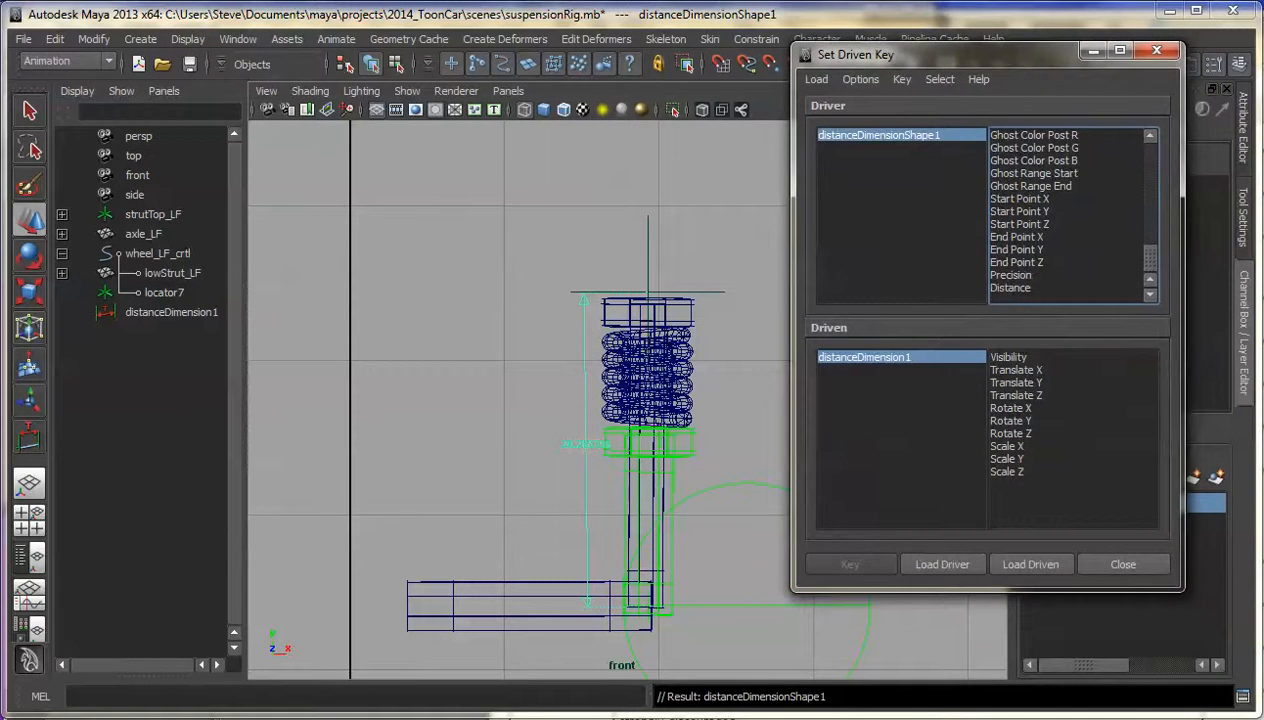
left_click_drag(1220, 285, 994, 321)
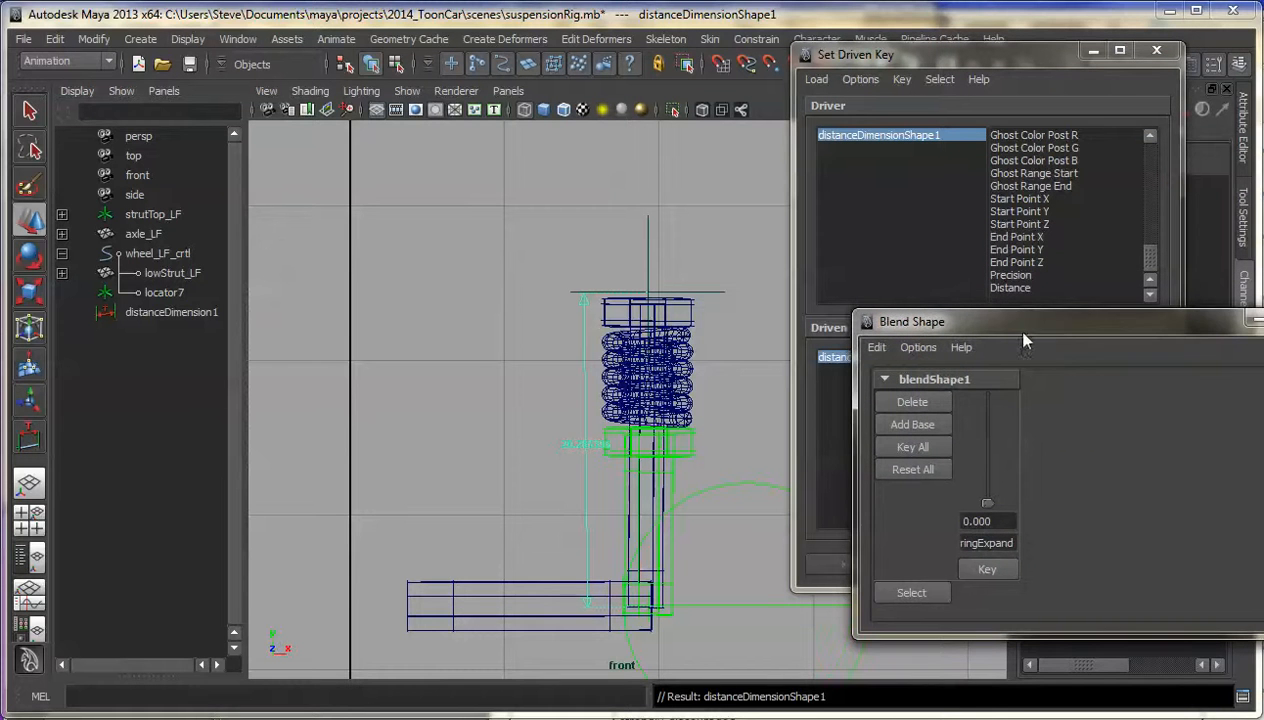
left_click(922, 596)
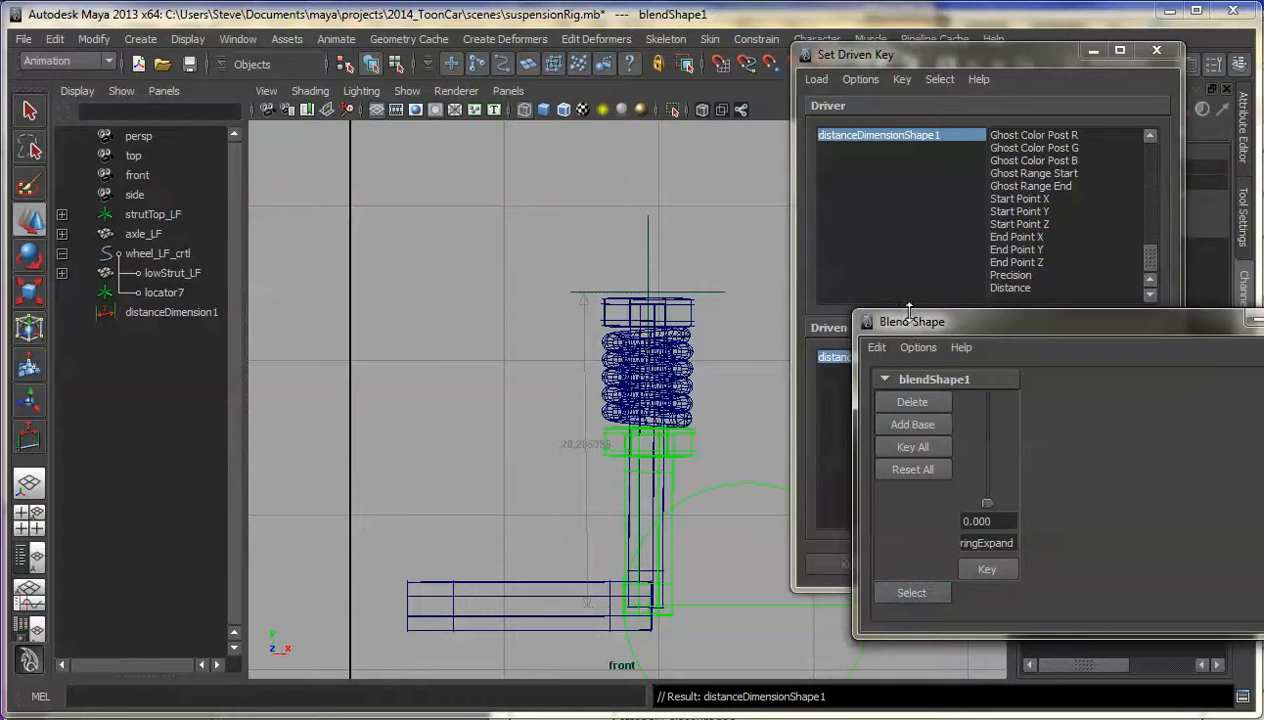
left_click_drag(891, 320, 1263, 319)
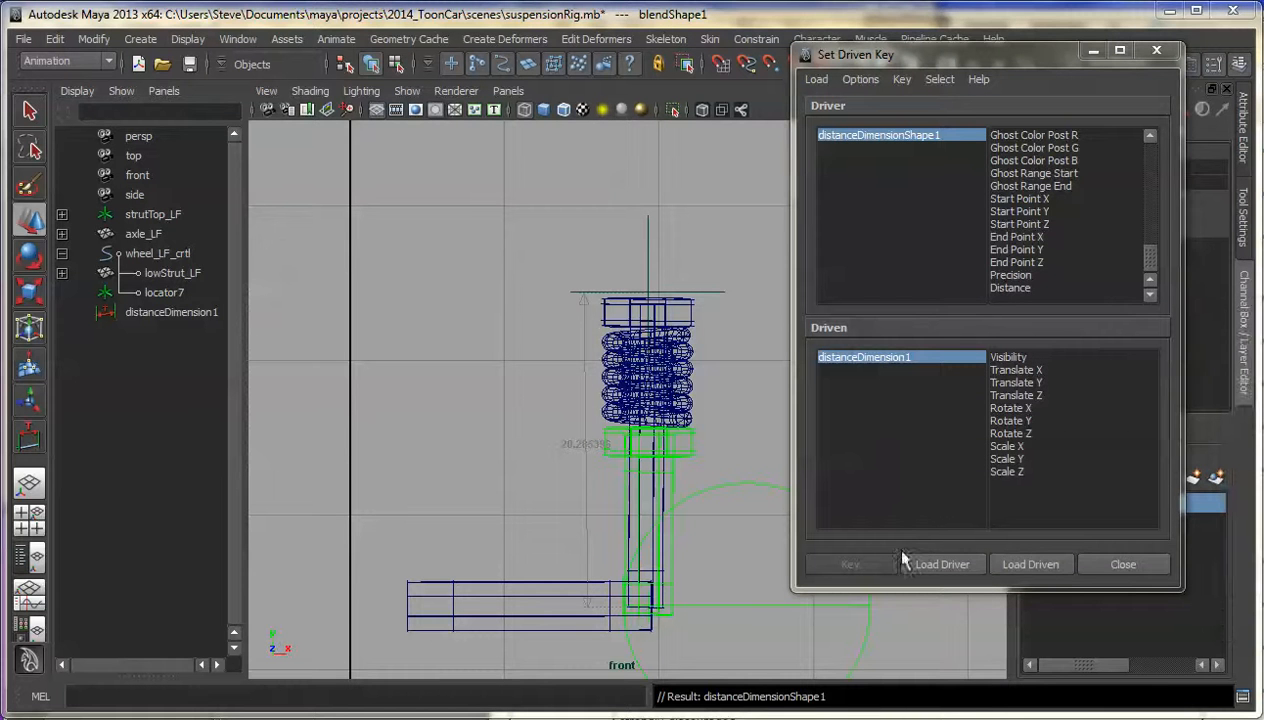
left_click(1035, 562)
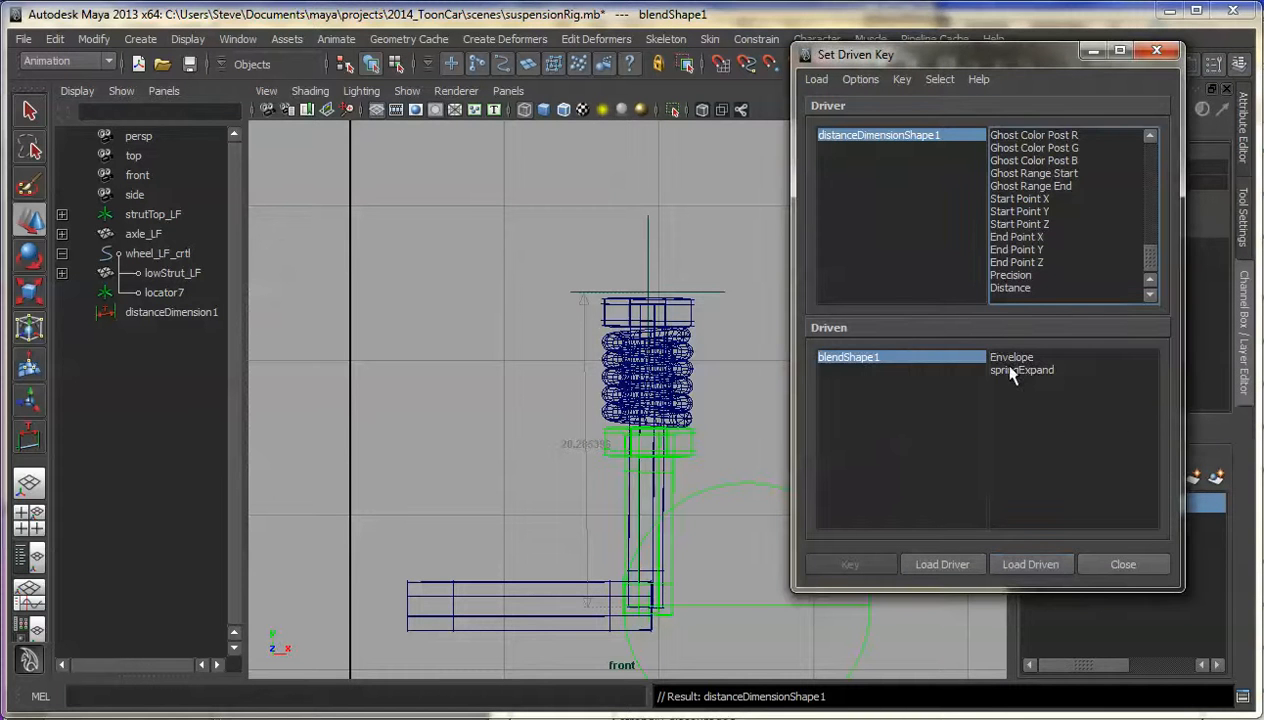
Step: Set a driven key linking the driver's Distance attribute to blendShape1's springExpand at the compressed strut position
left_click(1005, 288)
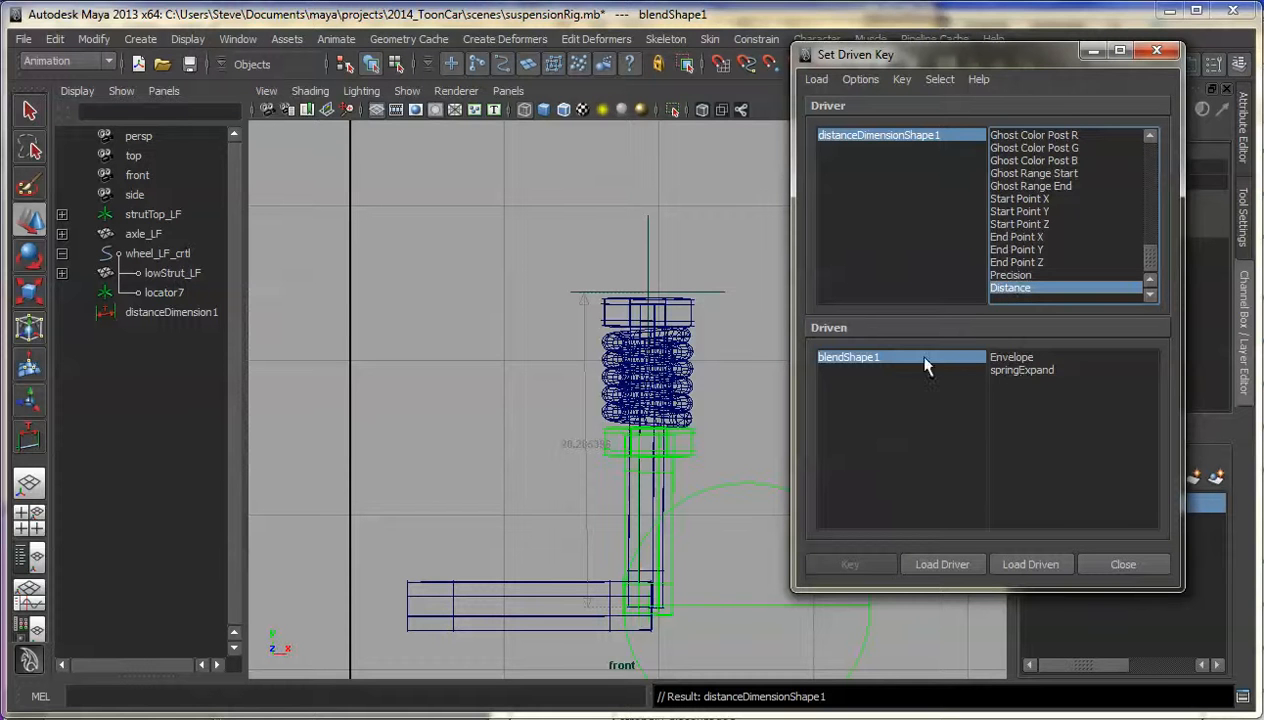
left_click(1030, 370)
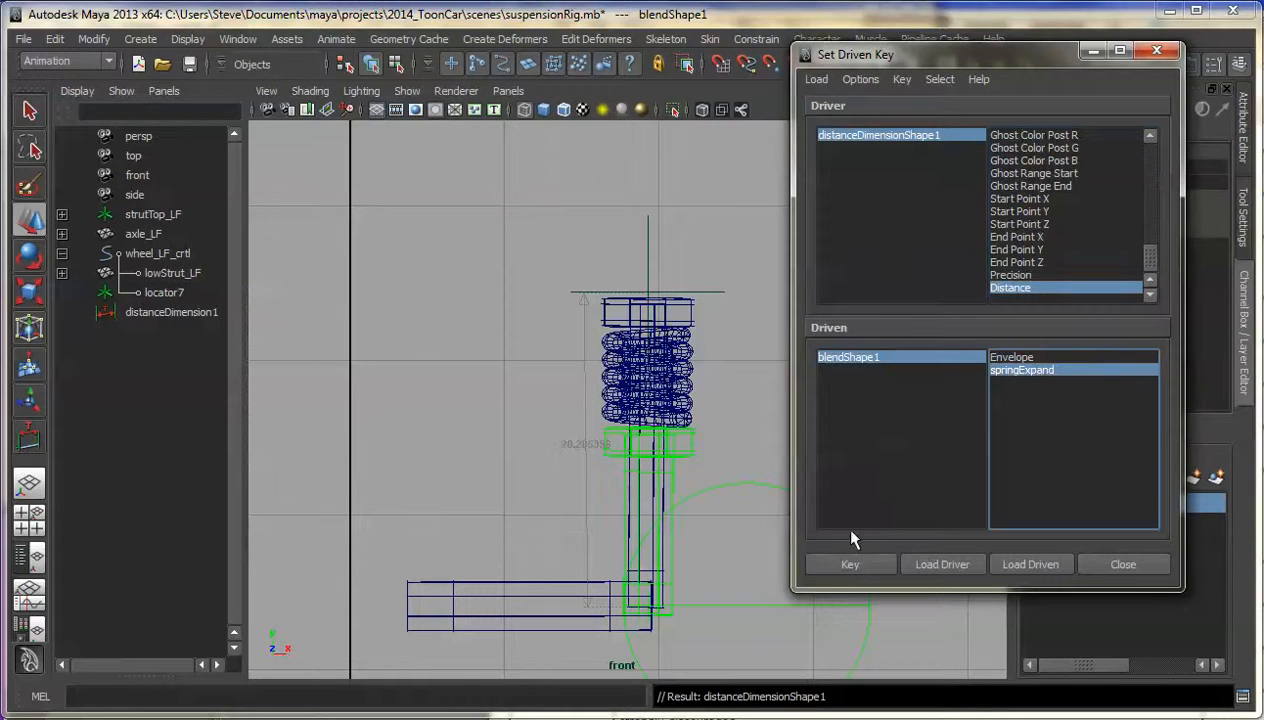
left_click(865, 566)
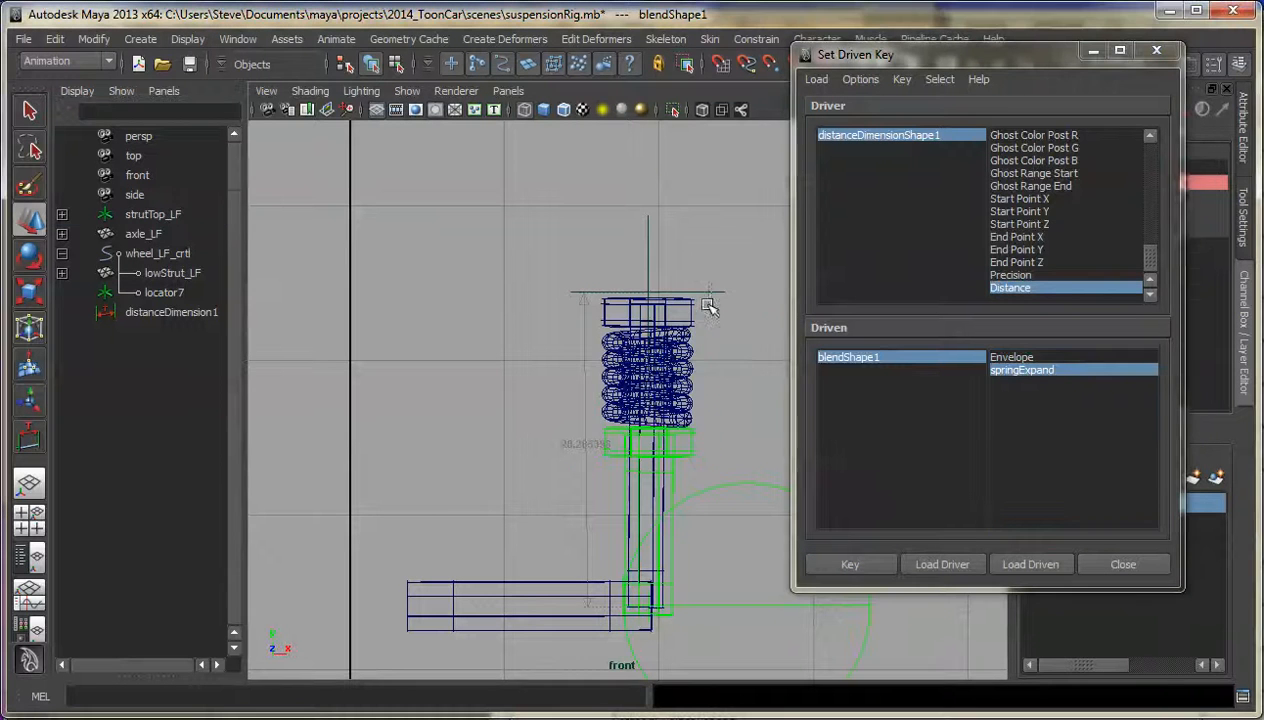
Step: Raise strutTop_LF to a Translate Y of about 5.7 and set springExpand to 1 so the spring reaches the lower collar
left_click(690, 322)
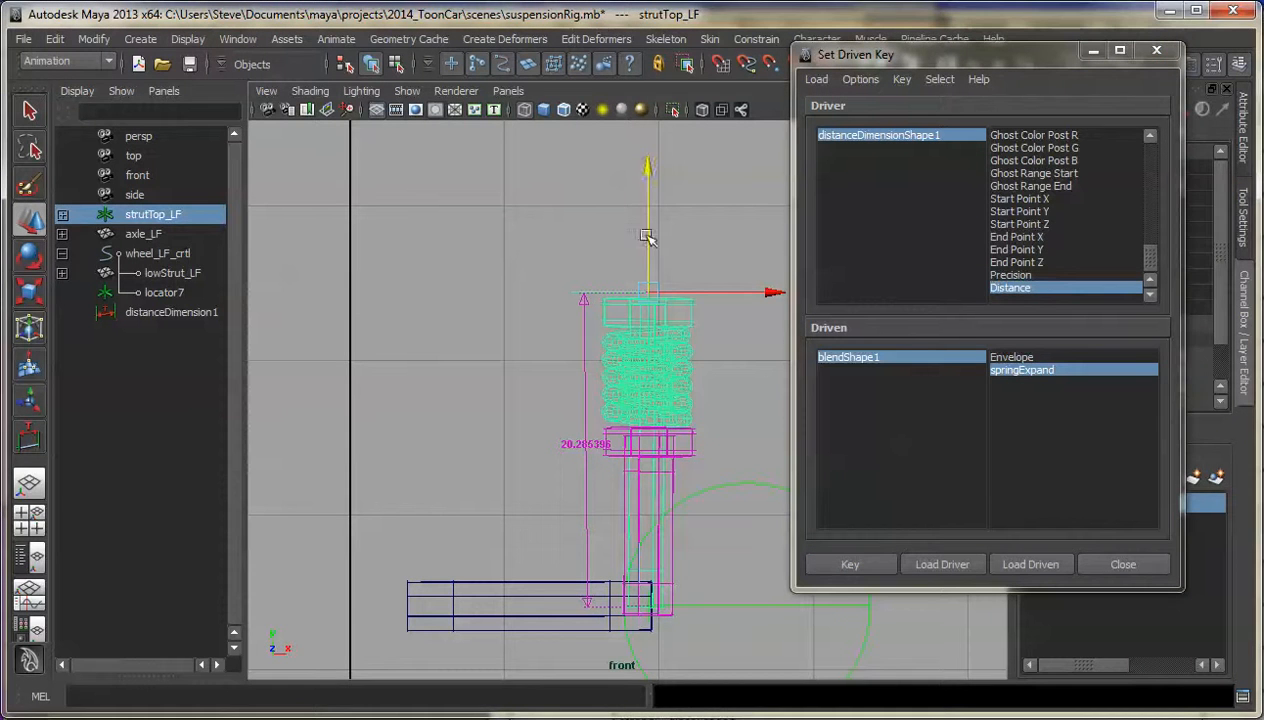
left_click_drag(647, 236, 657, 116)
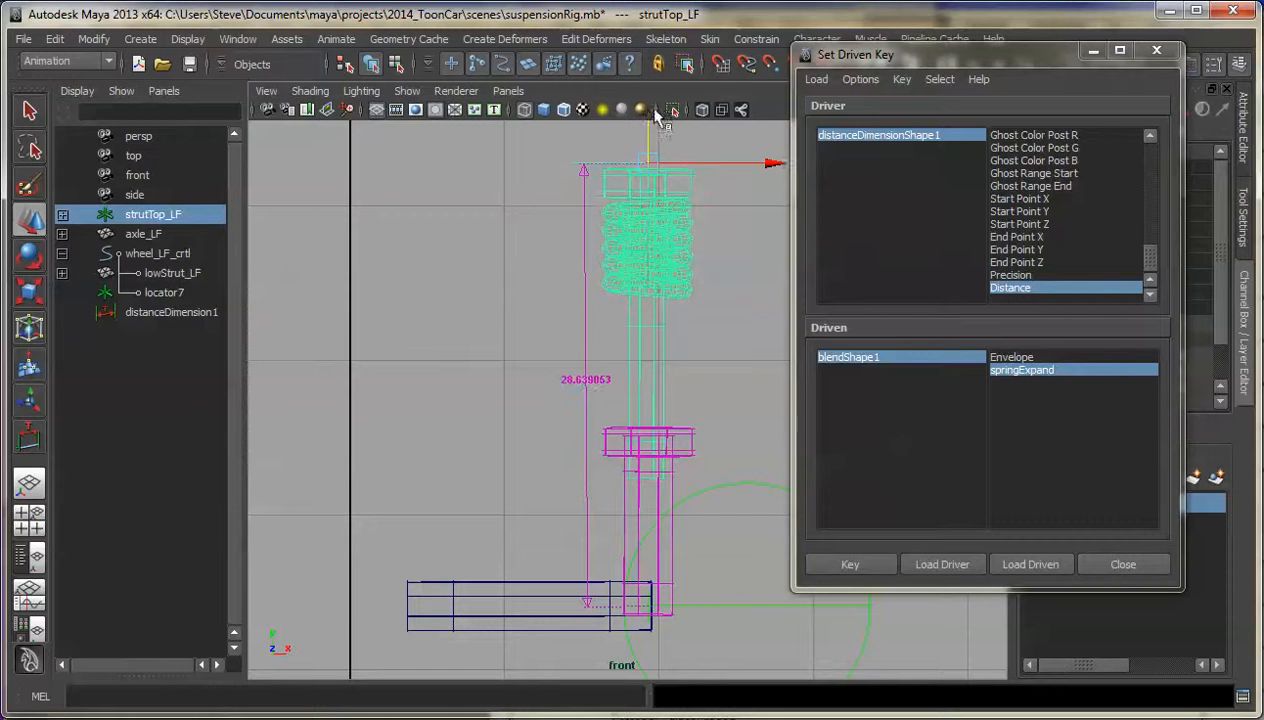
left_click_drag(1262, 322, 1014, 321)
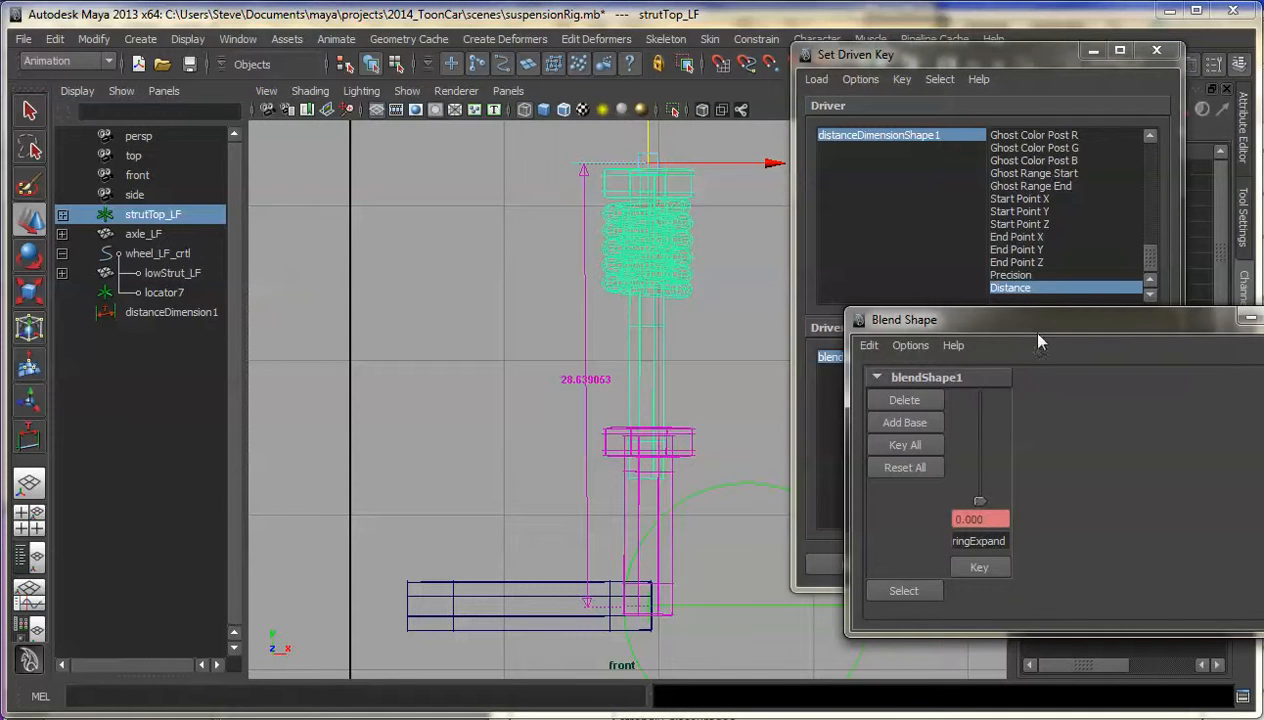
left_click_drag(979, 506, 977, 380)
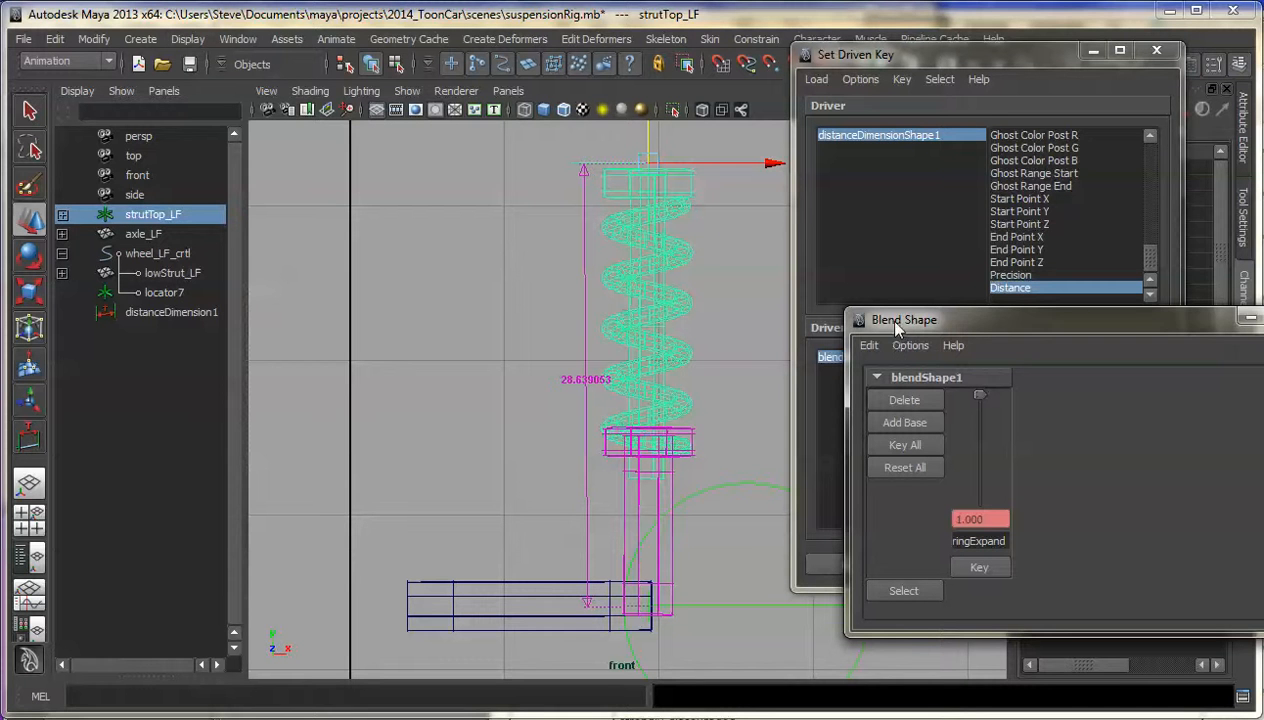
Step: Set a second driven key between Distance and springExpand at the extended strut position, and close Set Driven Key
left_click_drag(903, 326, 1263, 300)
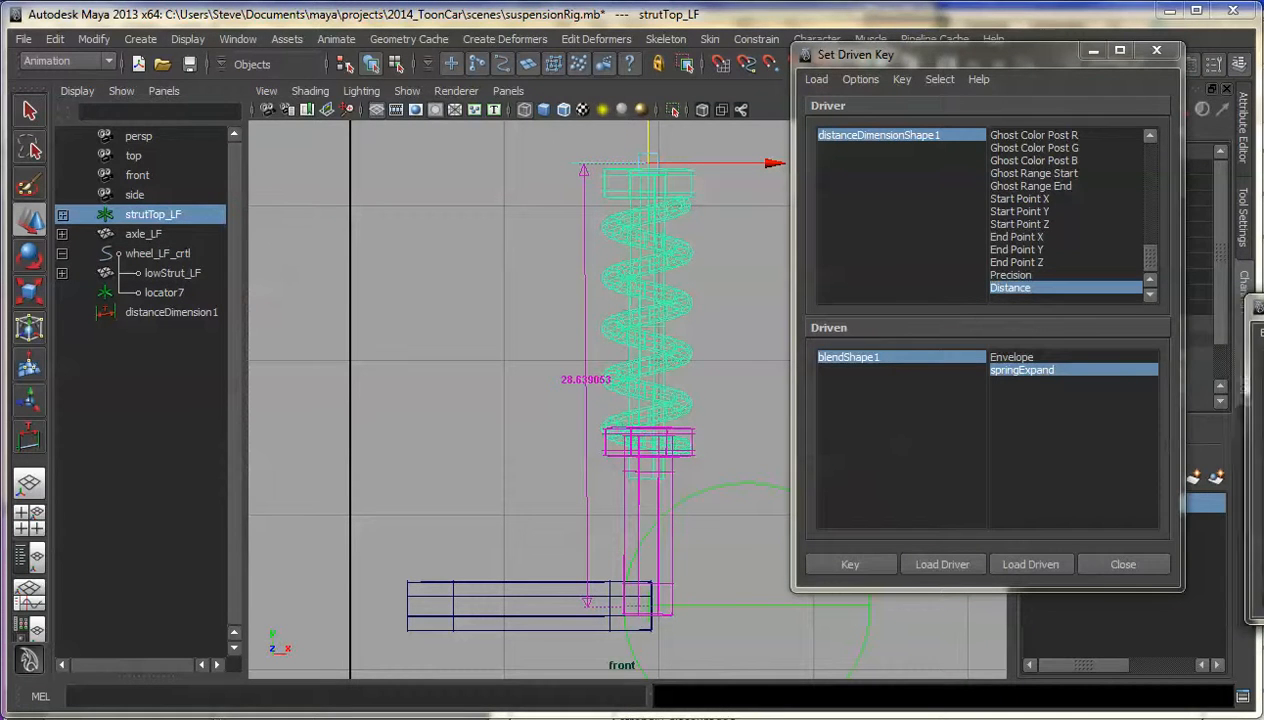
left_click(848, 566)
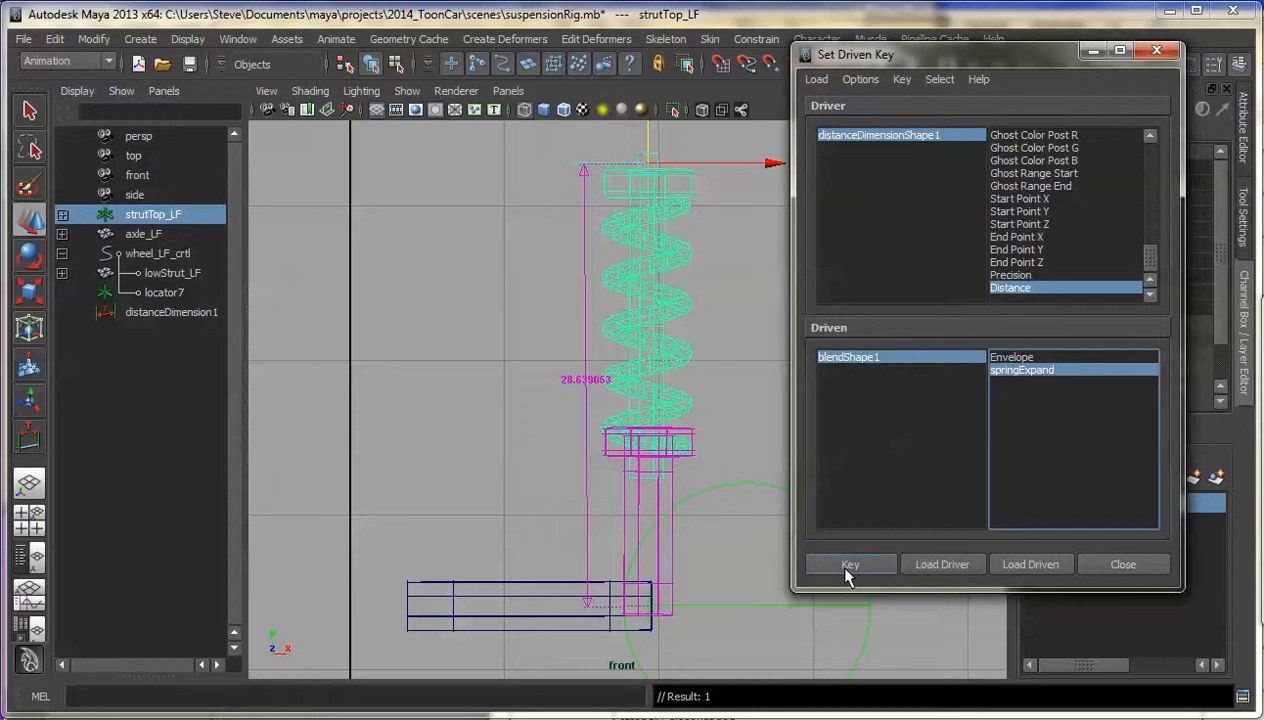
middle_click_drag(630, 410, 556, 448, "alt")
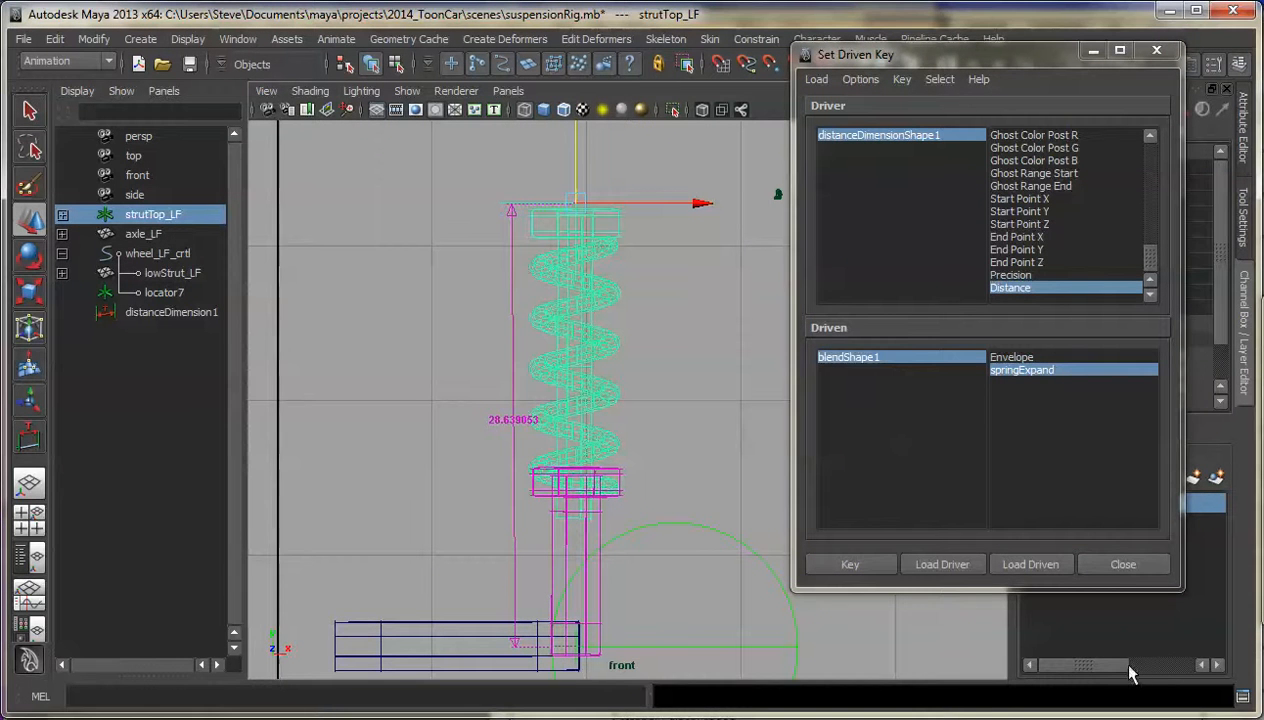
left_click(1123, 566)
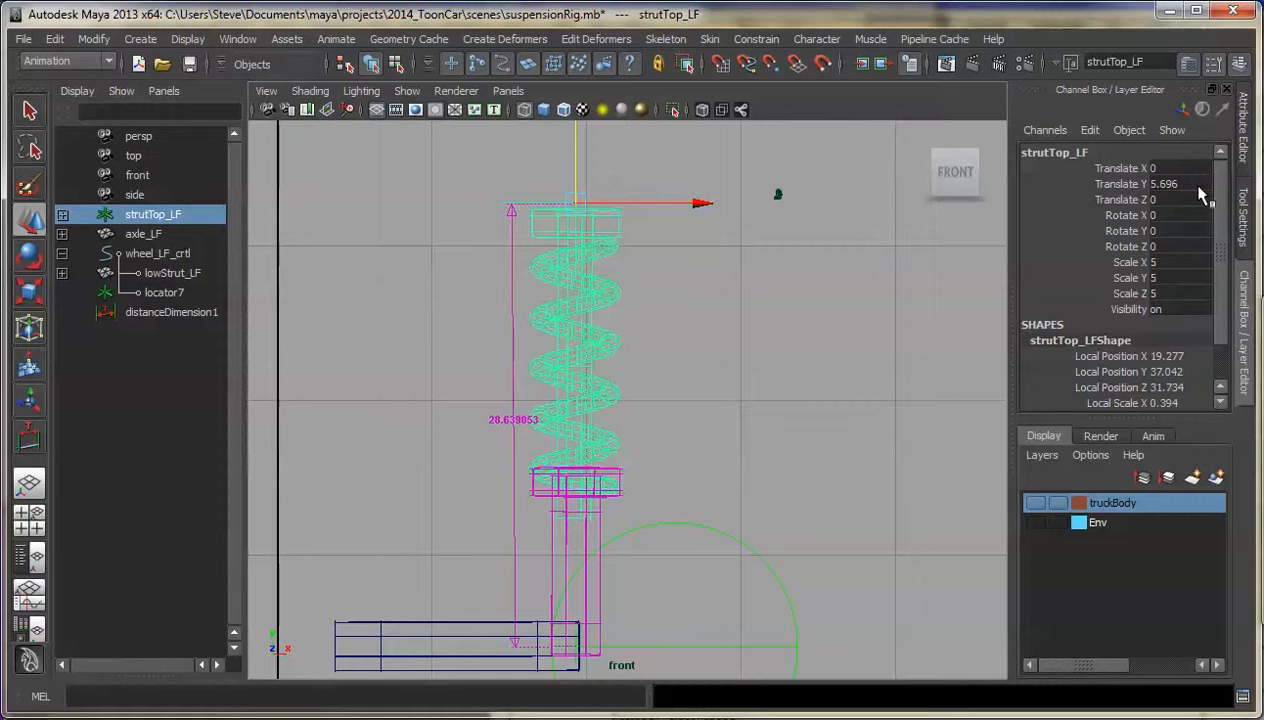
Step: Set strutTop_LF's Translate Y to 0
left_click(1199, 184)
type("0")
key("Return")
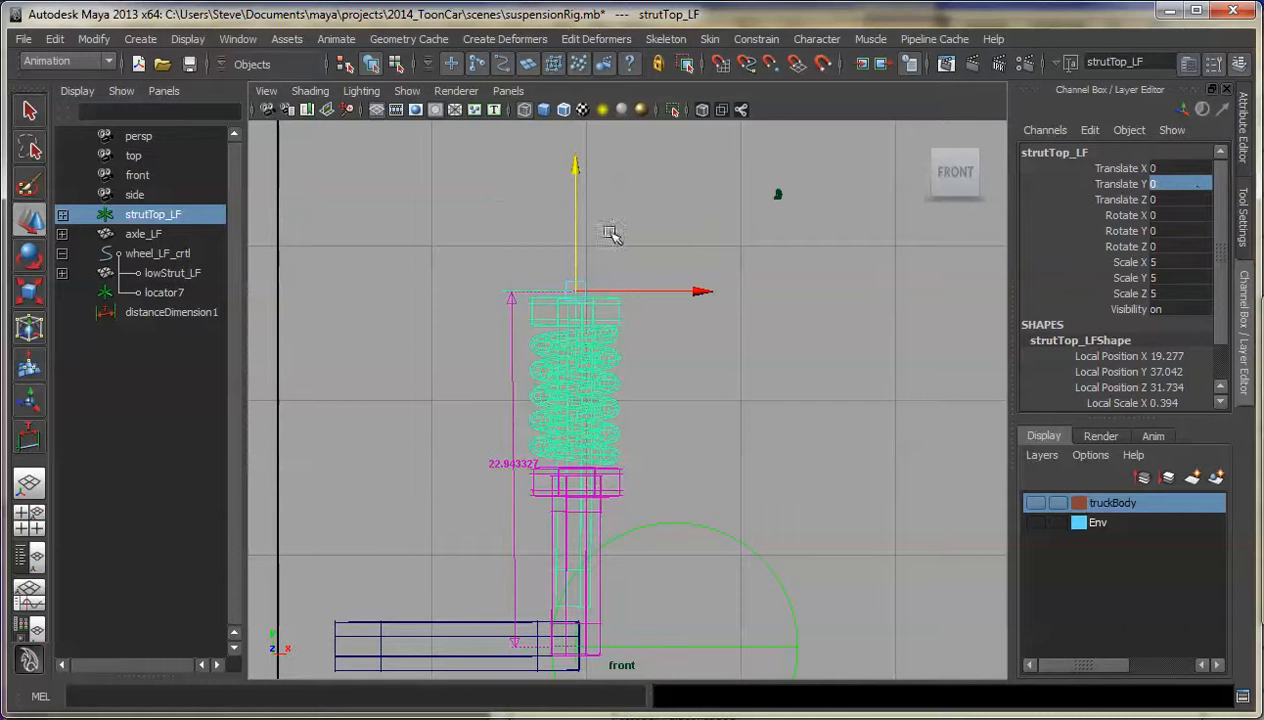
Step: Test the spring's response by moving strutTop_LF and wheel_LF_crtl, undoing each move
left_click_drag(597, 304, 552, 192)
key("ctrl+z")
left_click_drag(690, 478, 690, 564)
left_click_drag(570, 643, 596, 604)
key("ctrl+z")
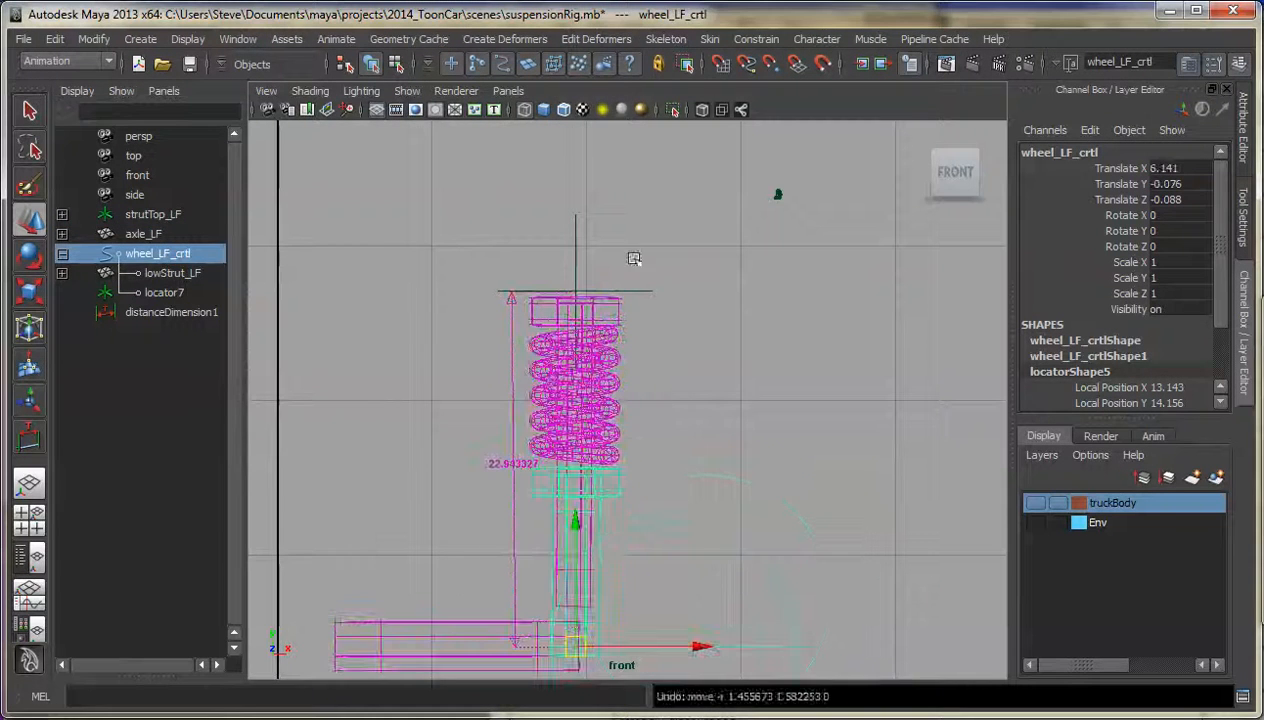
left_click_drag(629, 256, 578, 210)
key("ctrl+z")
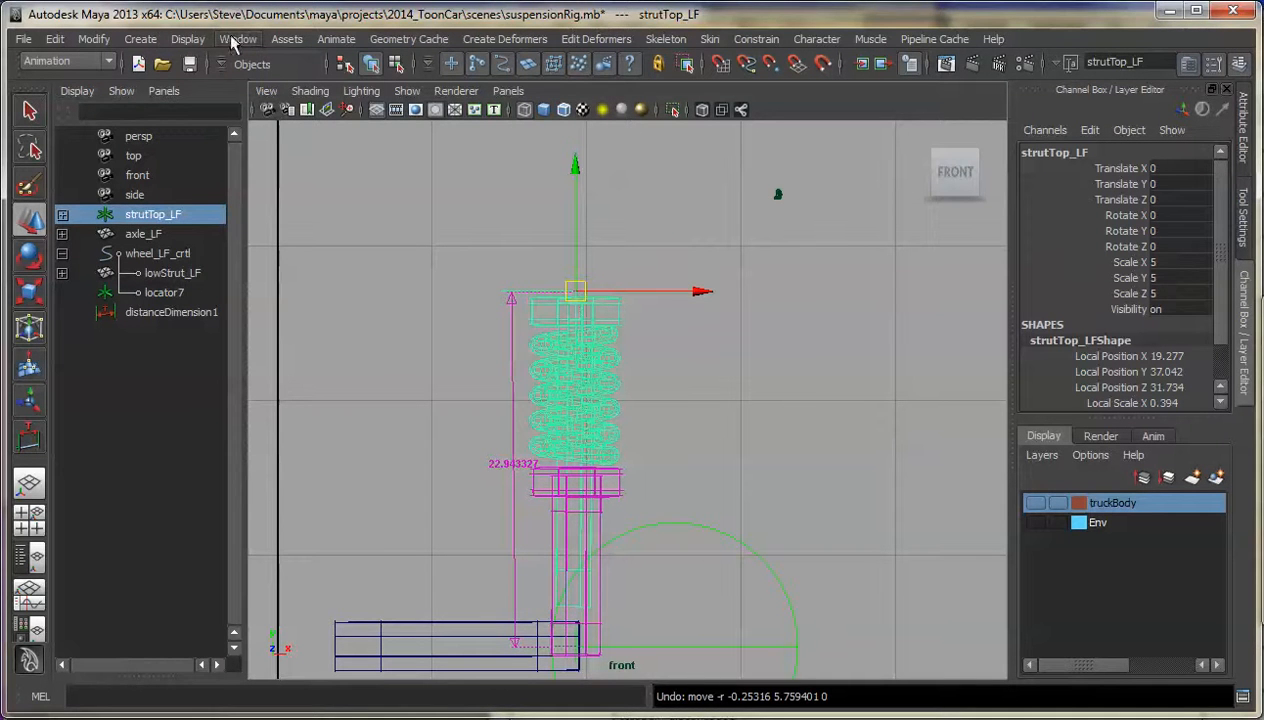
Step: Open the Graph Editor, load the blendShape1 node and frame its springExpand curve
left_click(338, 42)
mouse_move(238, 40)
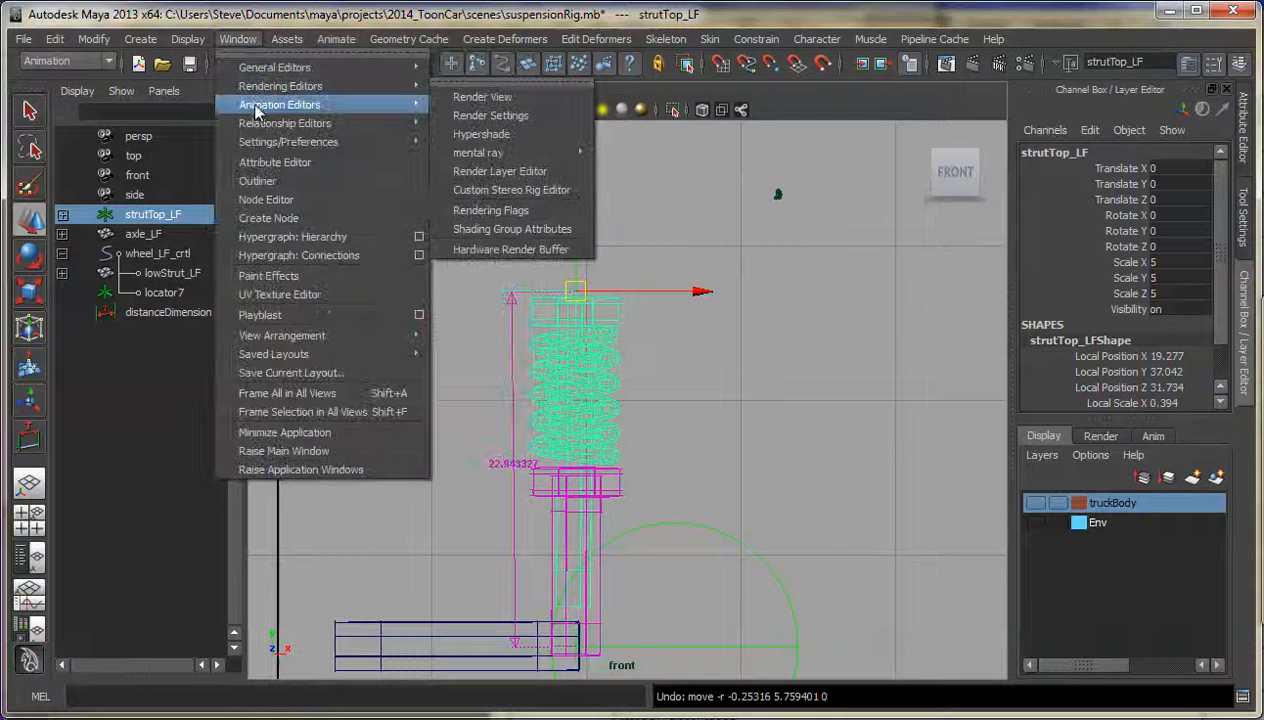
mouse_move(257, 108)
left_click(485, 114)
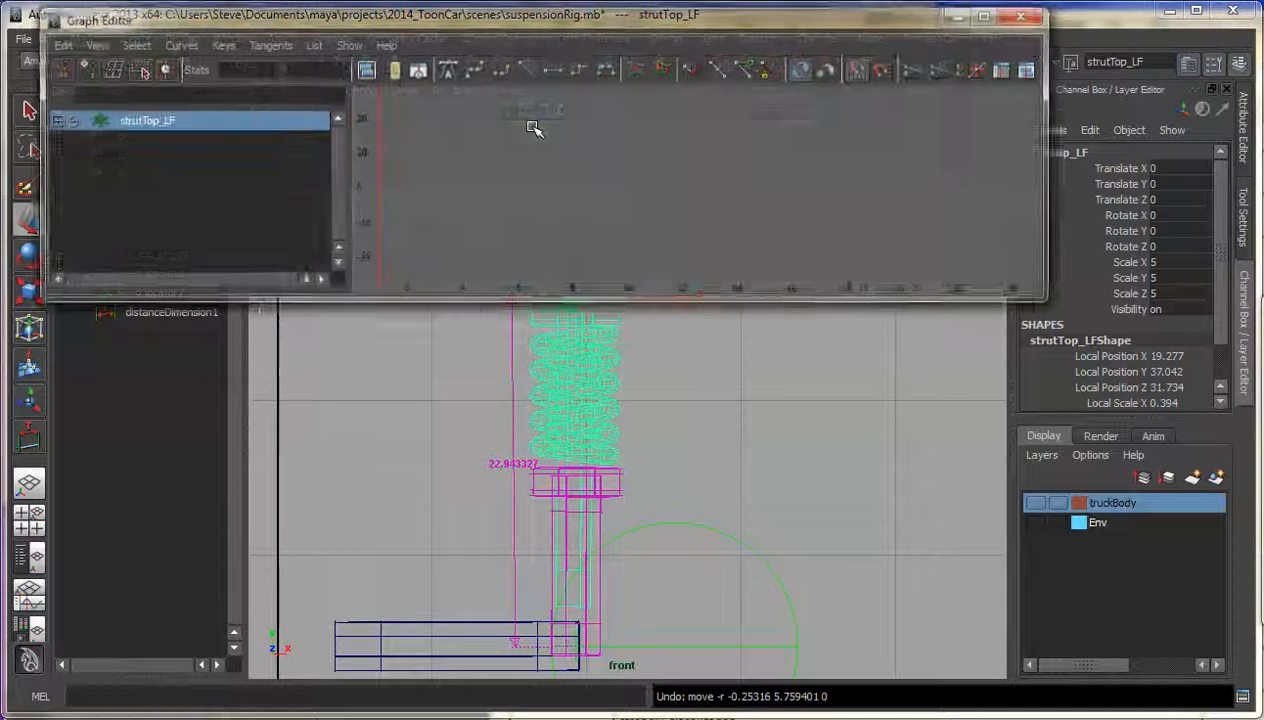
left_click_drag(592, 24, 595, 56)
left_click_drag(1263, 290, 1058, 281)
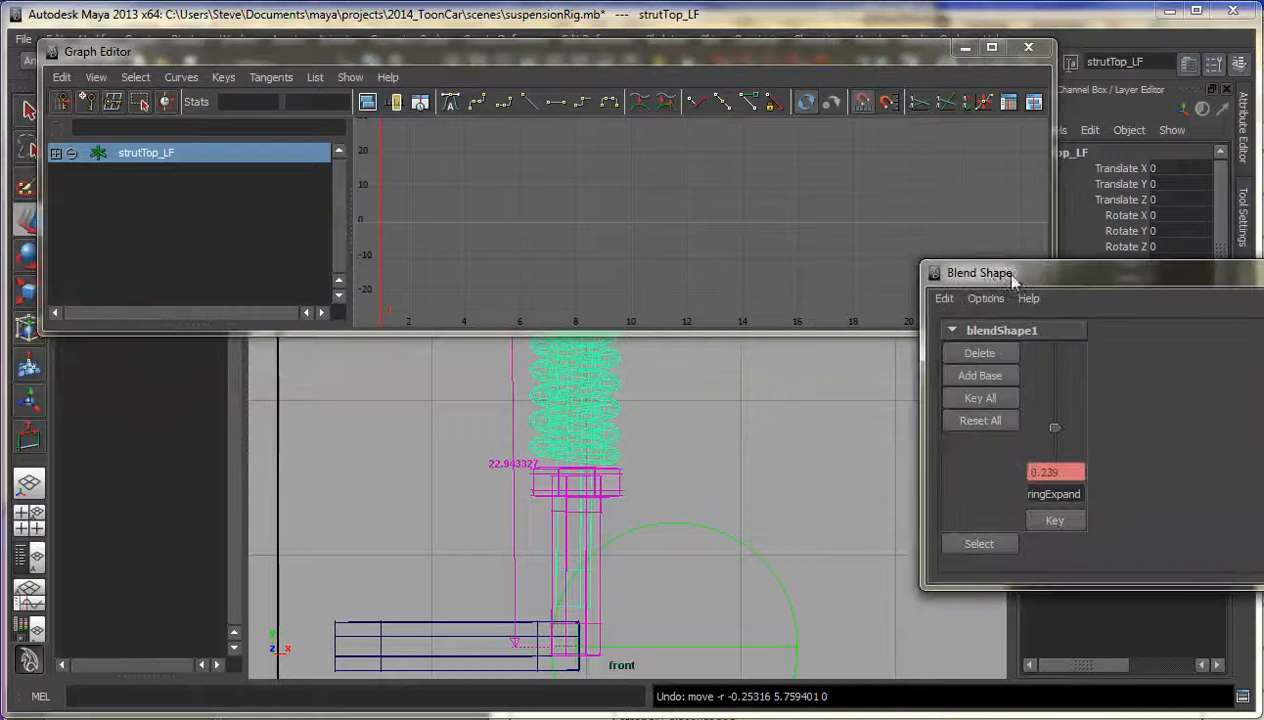
left_click(979, 545)
left_click(165, 172)
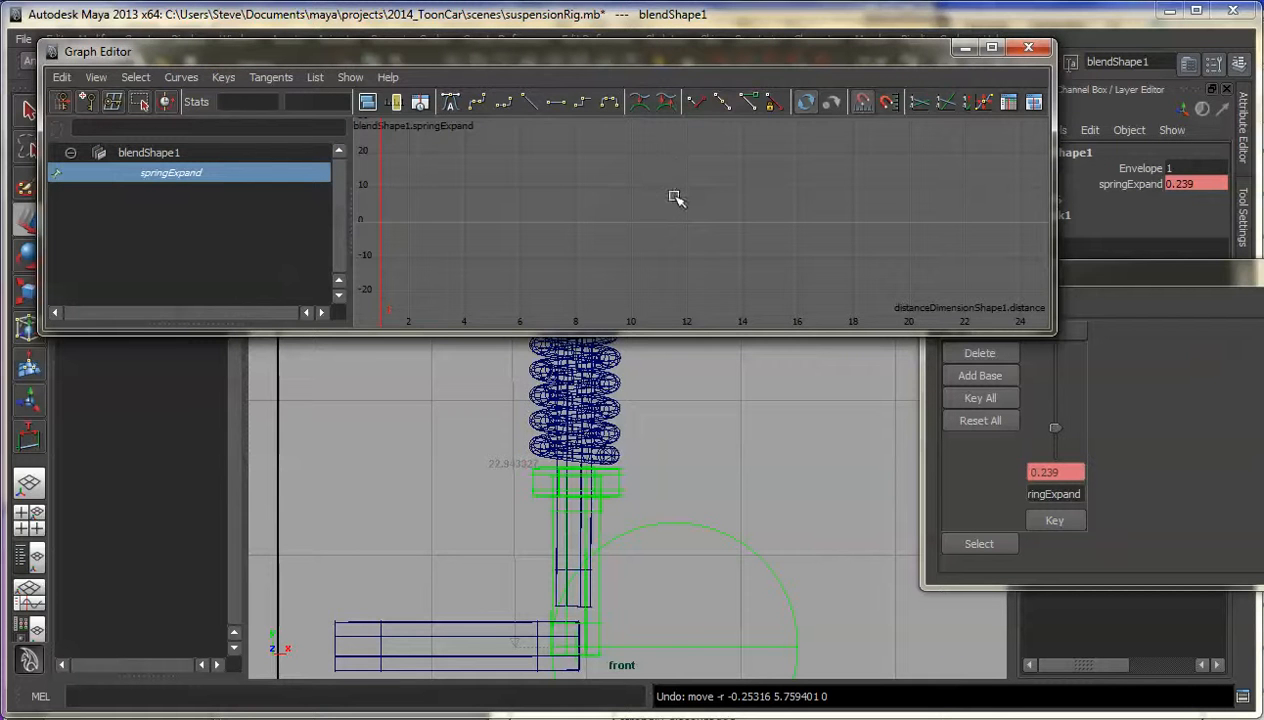
key("f")
right_click_drag(797, 244, 792, 245, "alt")
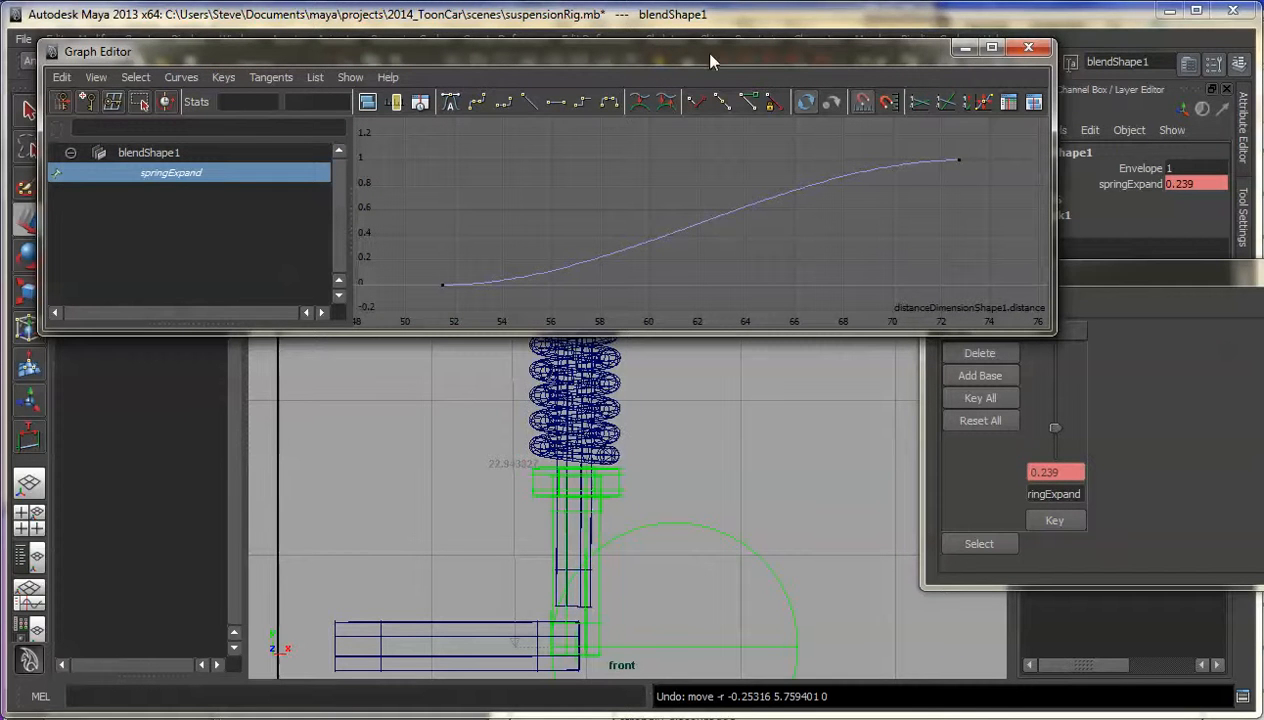
Step: Select both keys of the springExpand curve and make their tangents linear
left_click_drag(711, 55, 682, 26)
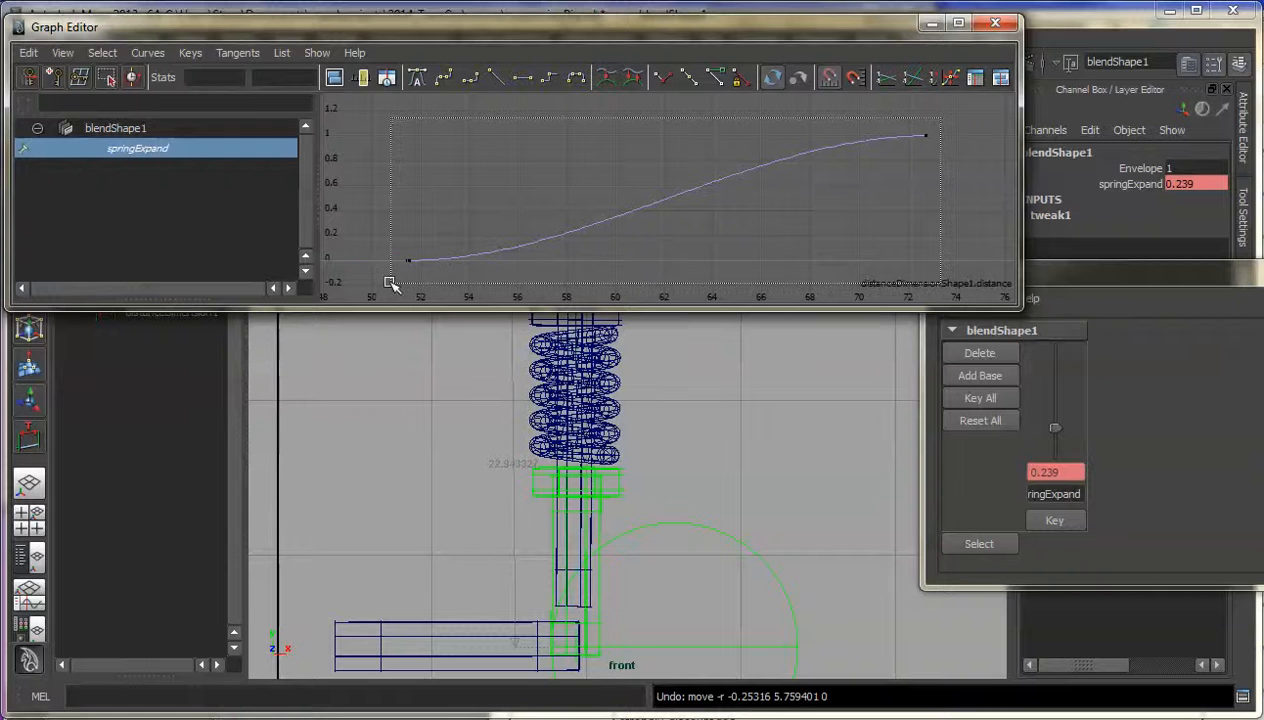
left_click(456, 268)
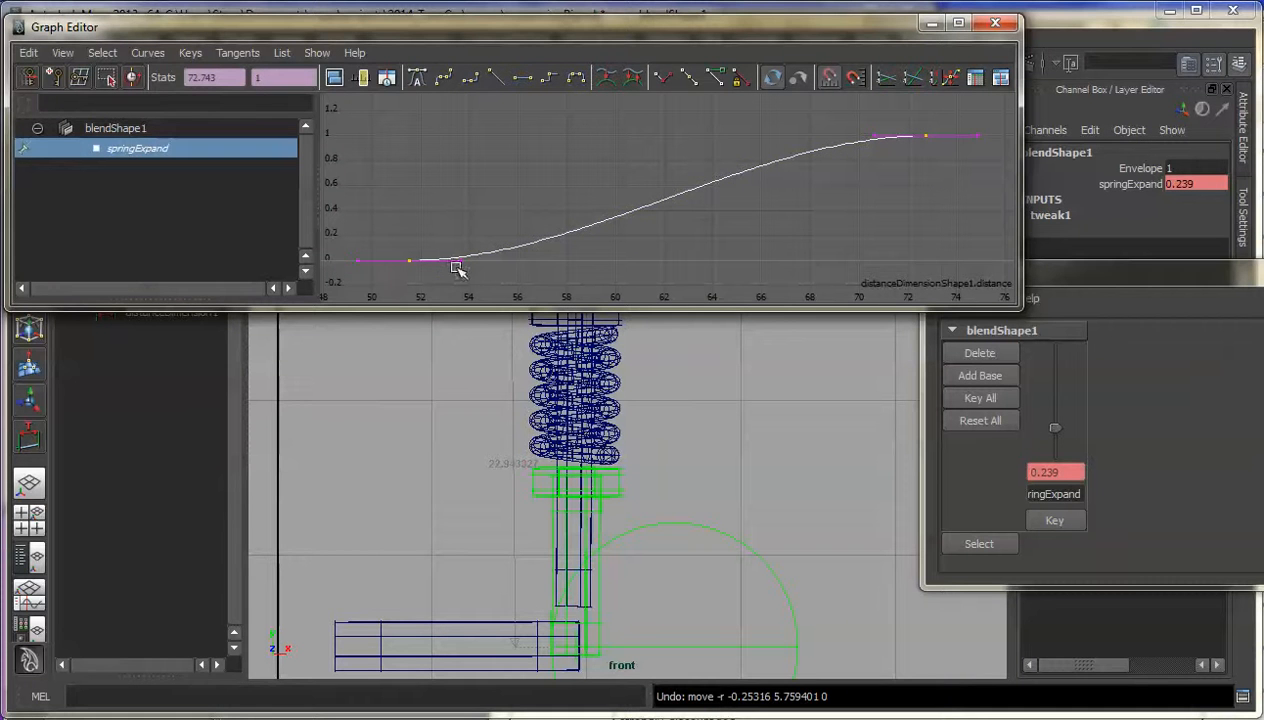
left_click(493, 78)
Step: Uncover the front view and raise strutTop_LF to about Translate X 0.38 and Translate Y 5.63 to check the spring
left_click_drag(494, 40, 1206, 71)
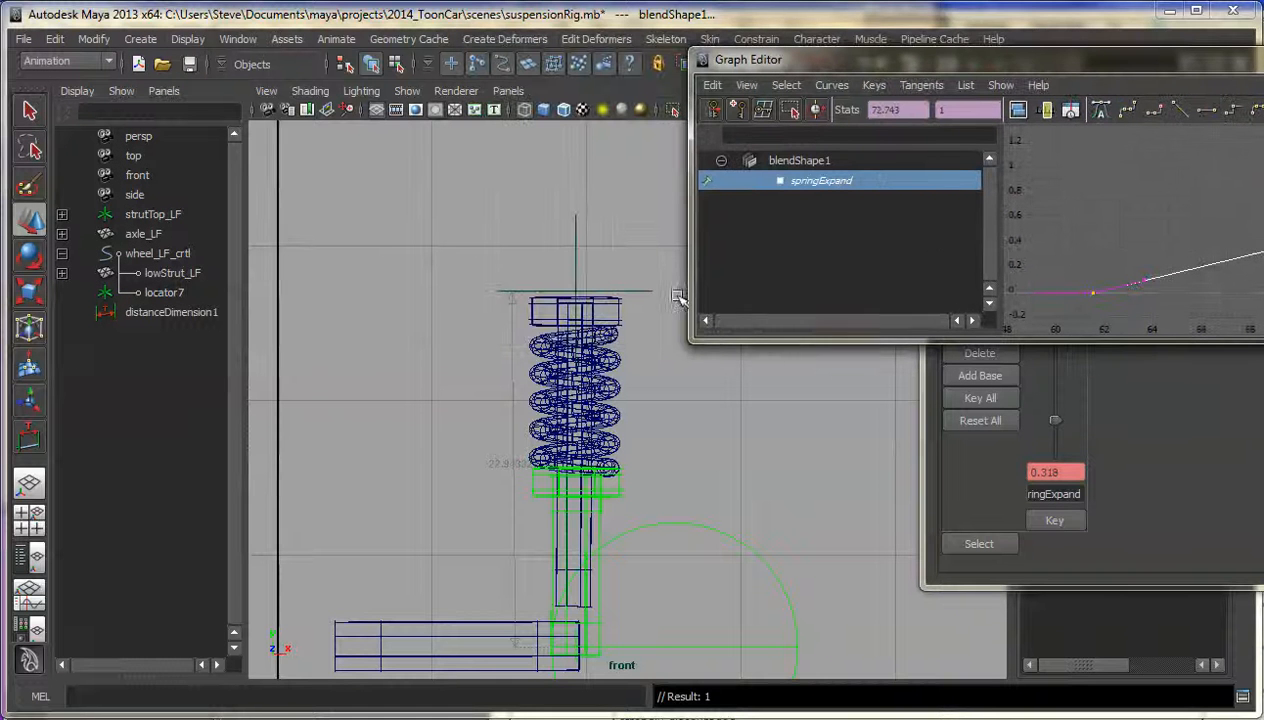
left_click(575, 292)
left_click_drag(575, 292, 582, 204)
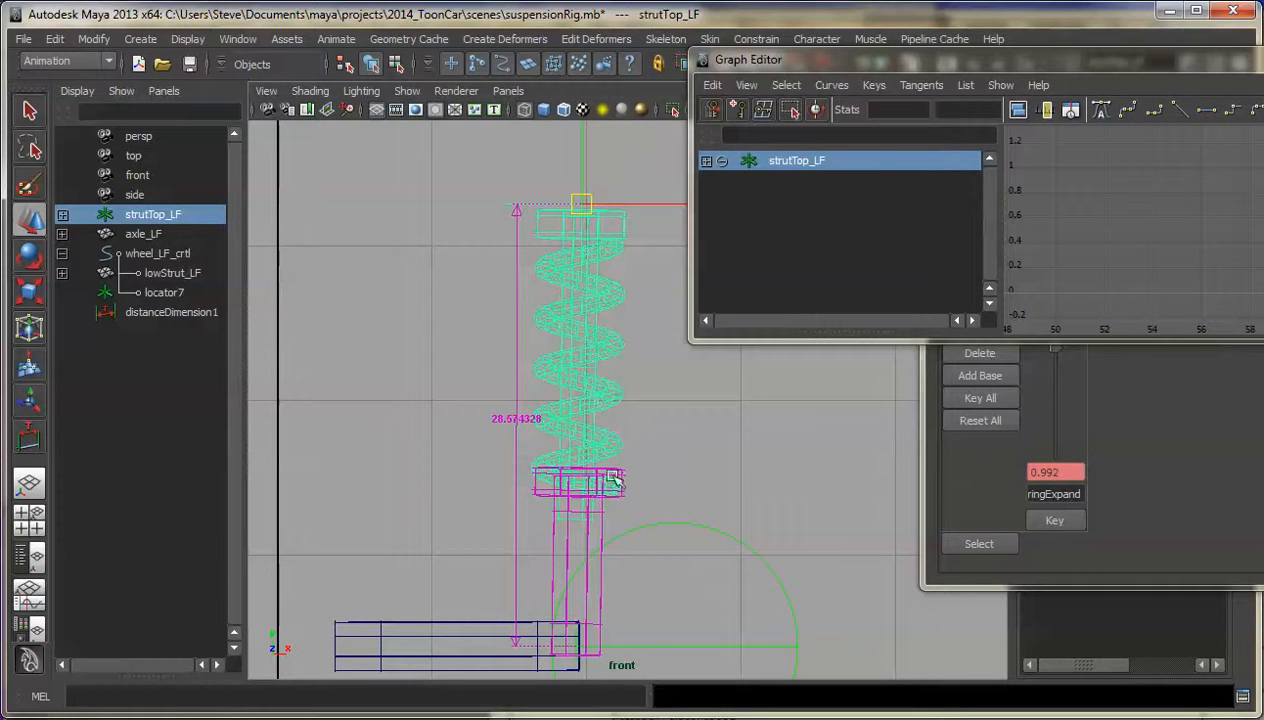
Step: Adjust the extended-end key of blendShape1's springExpand curve to a distance of 73 and a value of about 0.835
left_click_drag(1002, 62, 377, 52)
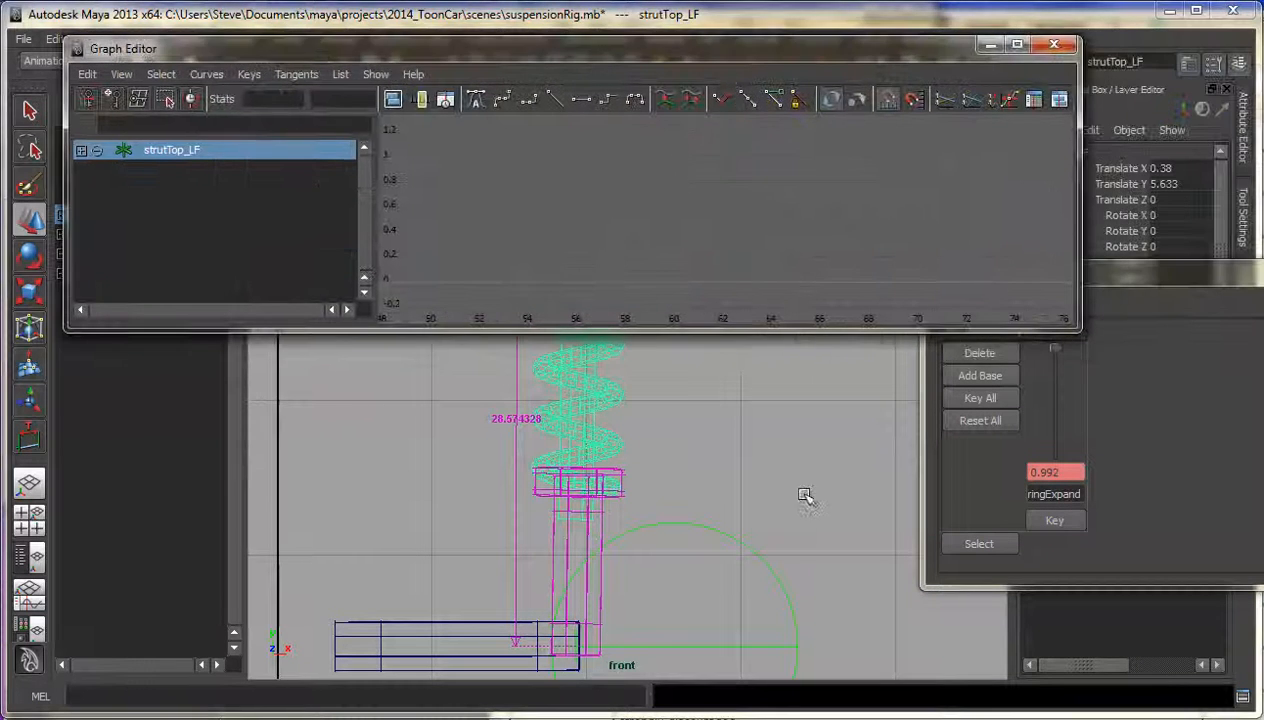
left_click(979, 543)
left_click_drag(1007, 145, 931, 212)
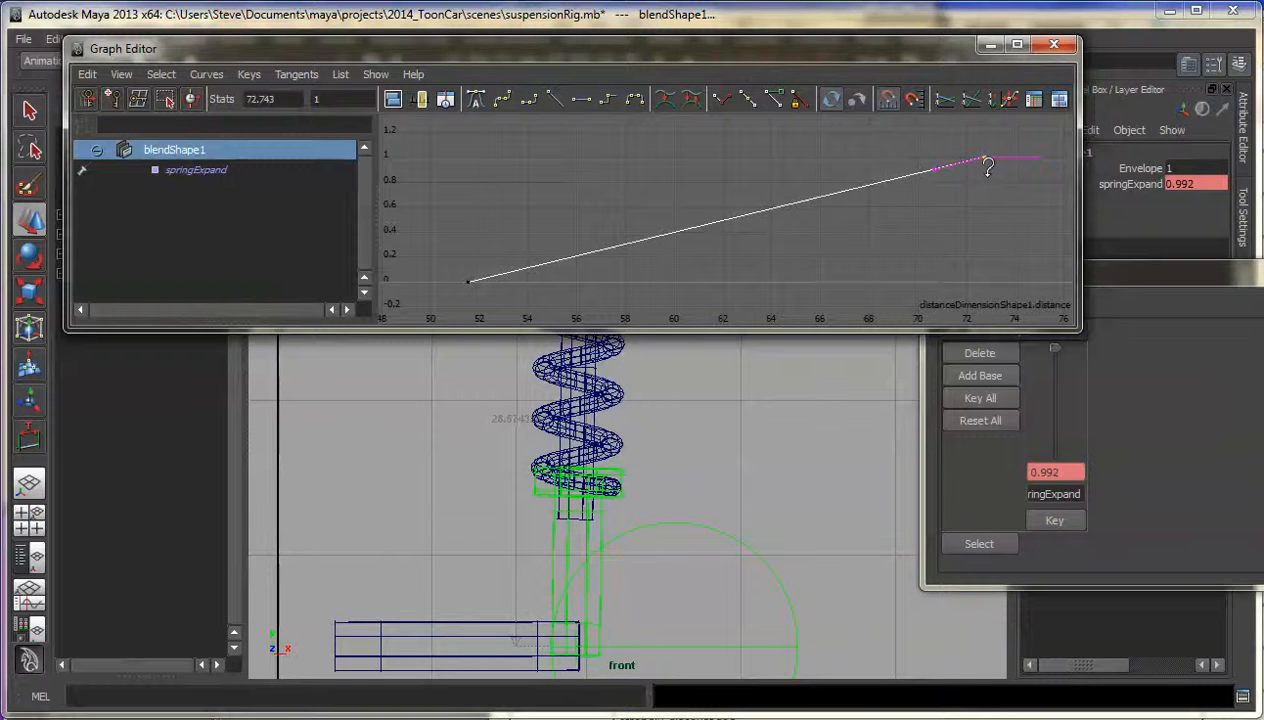
middle_click_drag(987, 165, 988, 178, "shift")
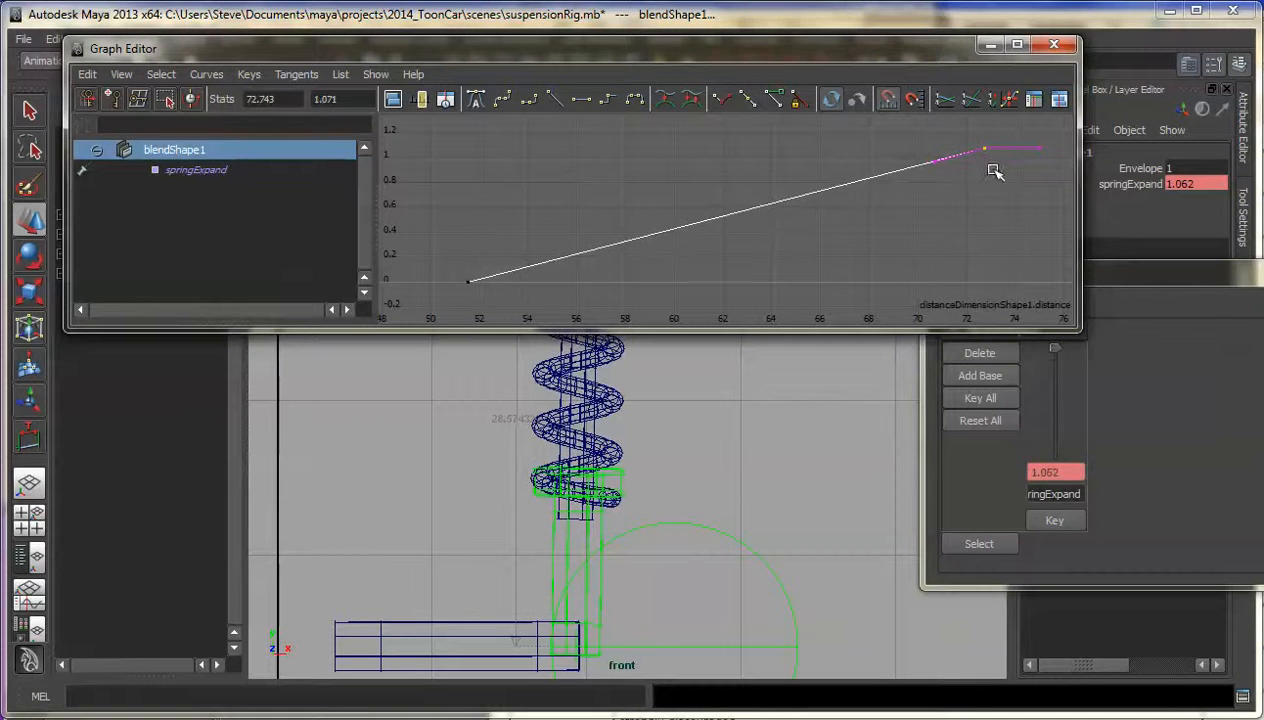
key("ctrl+z")
key("ctrl+z")
key("ctrl+z")
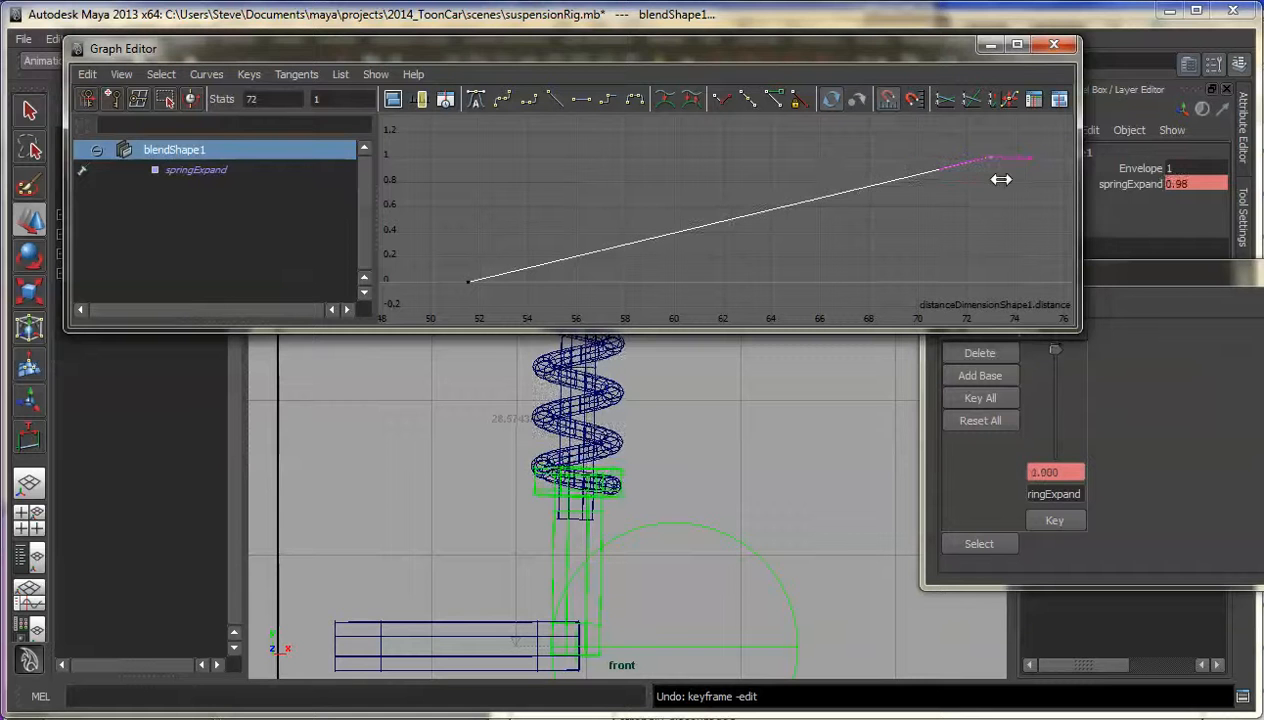
middle_click_drag(993, 186, 991, 207, "shift")
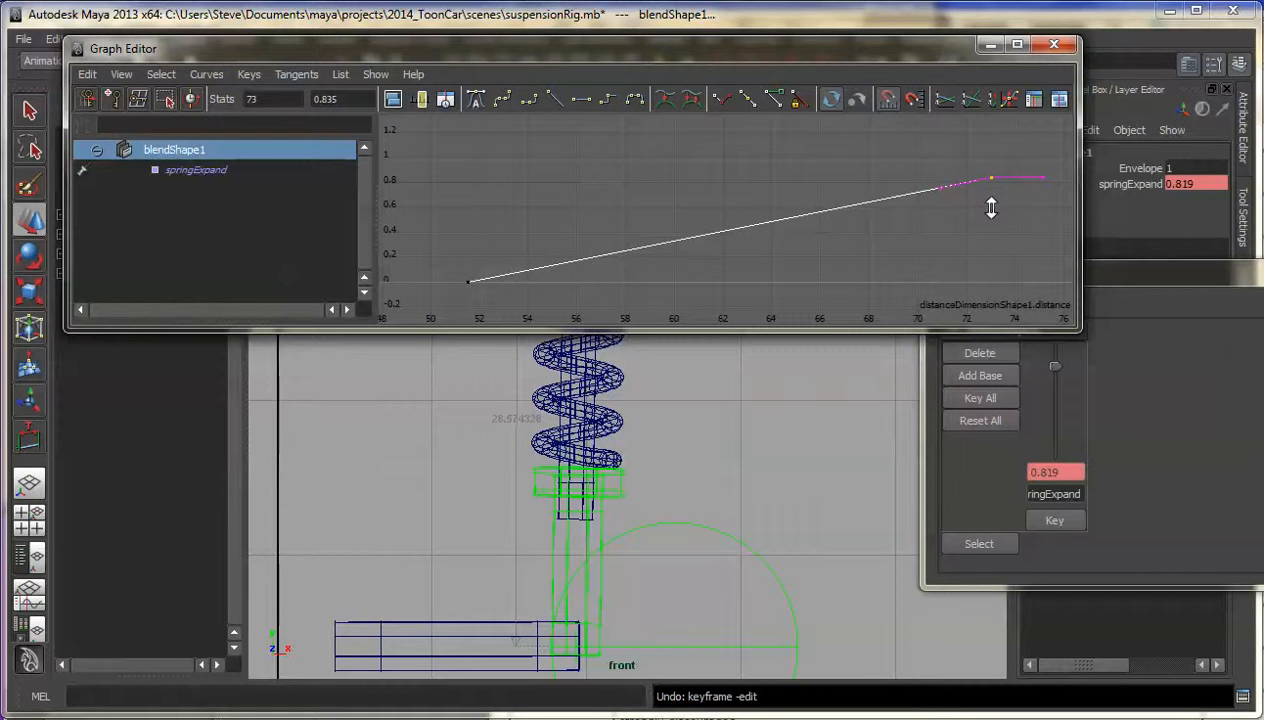
Step: Check the adjusted spring in the front view by moving strutTop_LF and the wheel control, undoing both moves
left_click(612, 450)
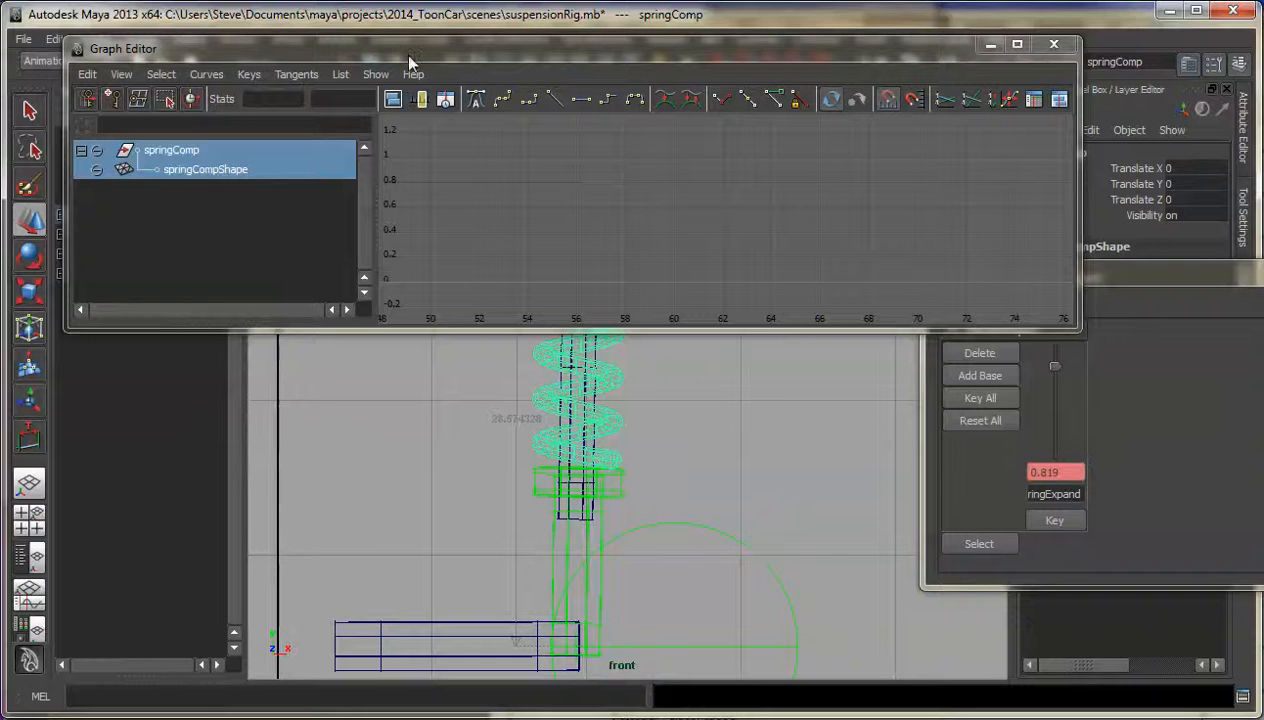
left_click_drag(403, 54, 1205, 113)
left_click(580, 208)
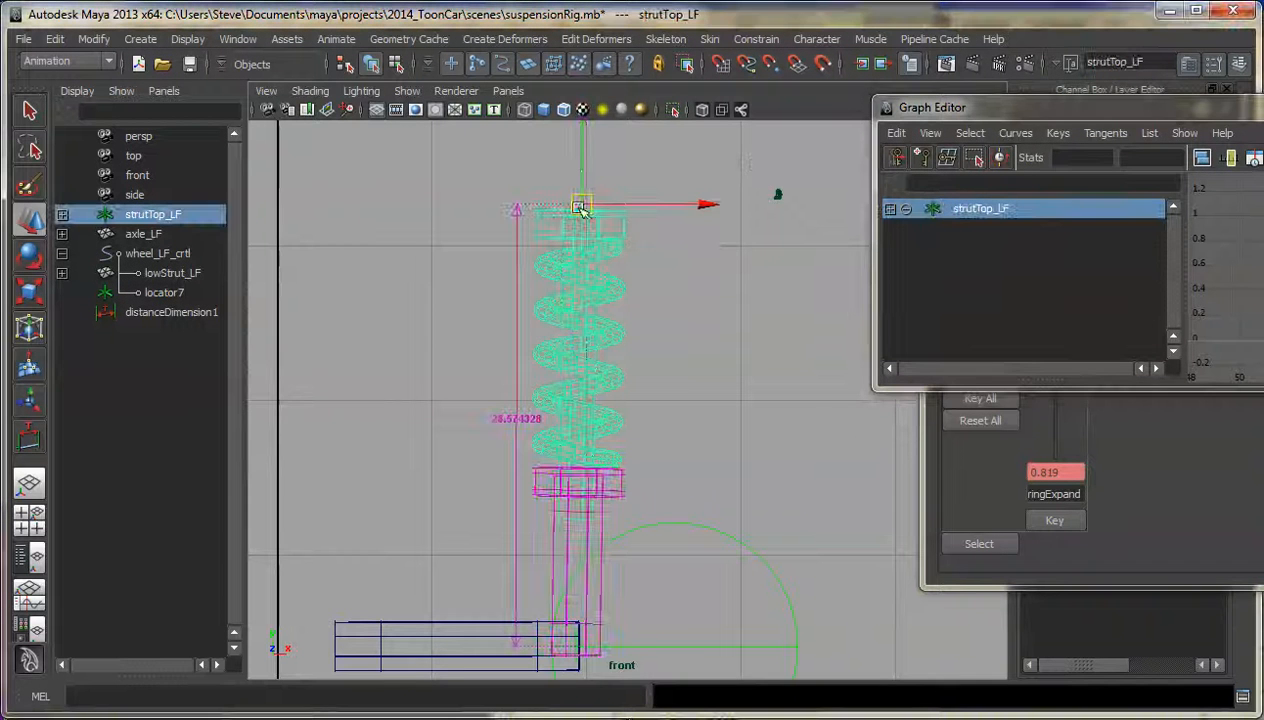
left_click_drag(578, 203, 615, 254)
key("ctrl+z")
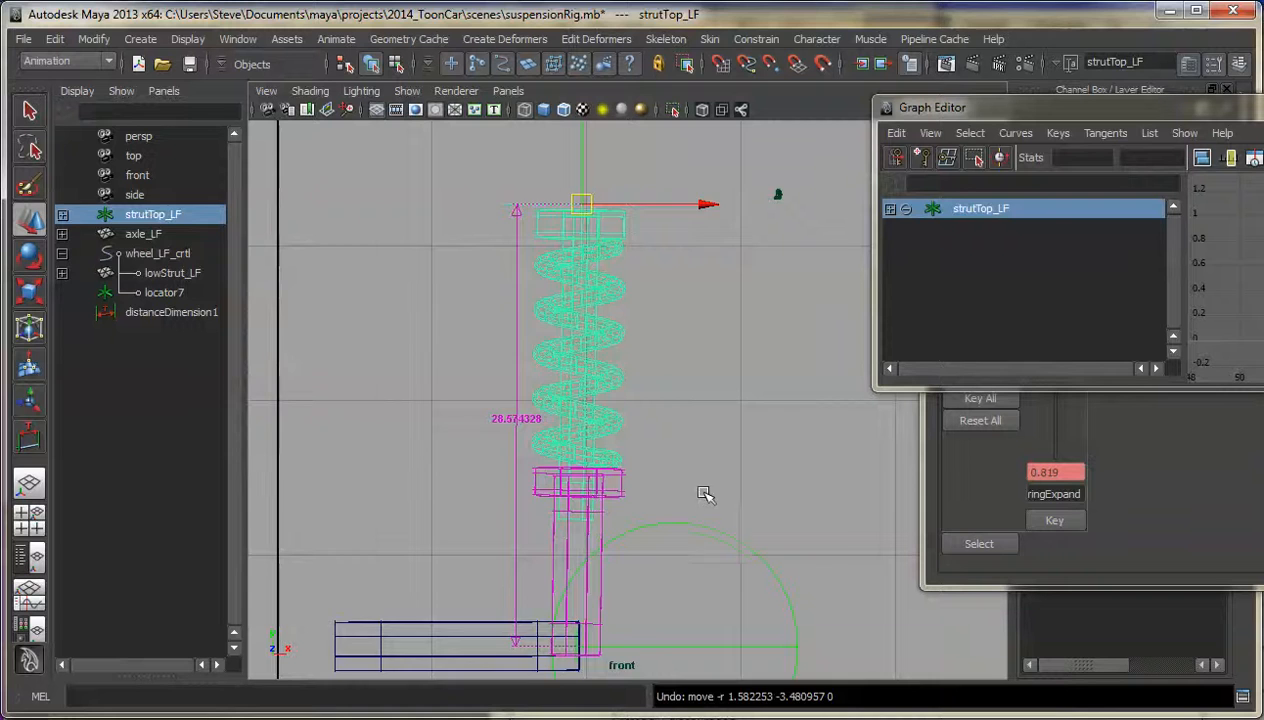
left_click(654, 553)
left_click_drag(576, 643, 548, 613)
key("ctrl+z")
Step: Switch to the perspective view and try moving strutTop_LF to watch the spring, undoing the move
key("space")
left_click_drag(645, 471, 505, 327)
left_click(632, 268)
key("ctrl+z")
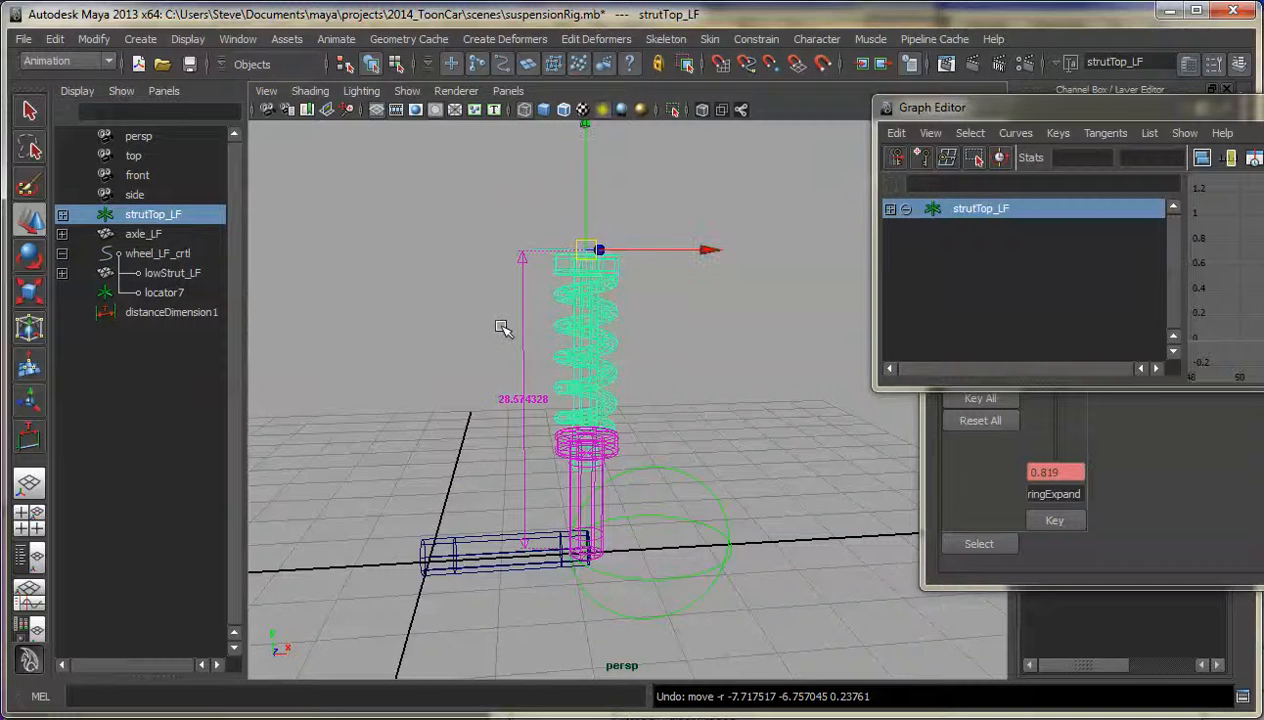
Step: Paint a short Paint Effects stroke beside the upper collar, return to the shaded perspective view with the Select tool and clear the selection
key("8")
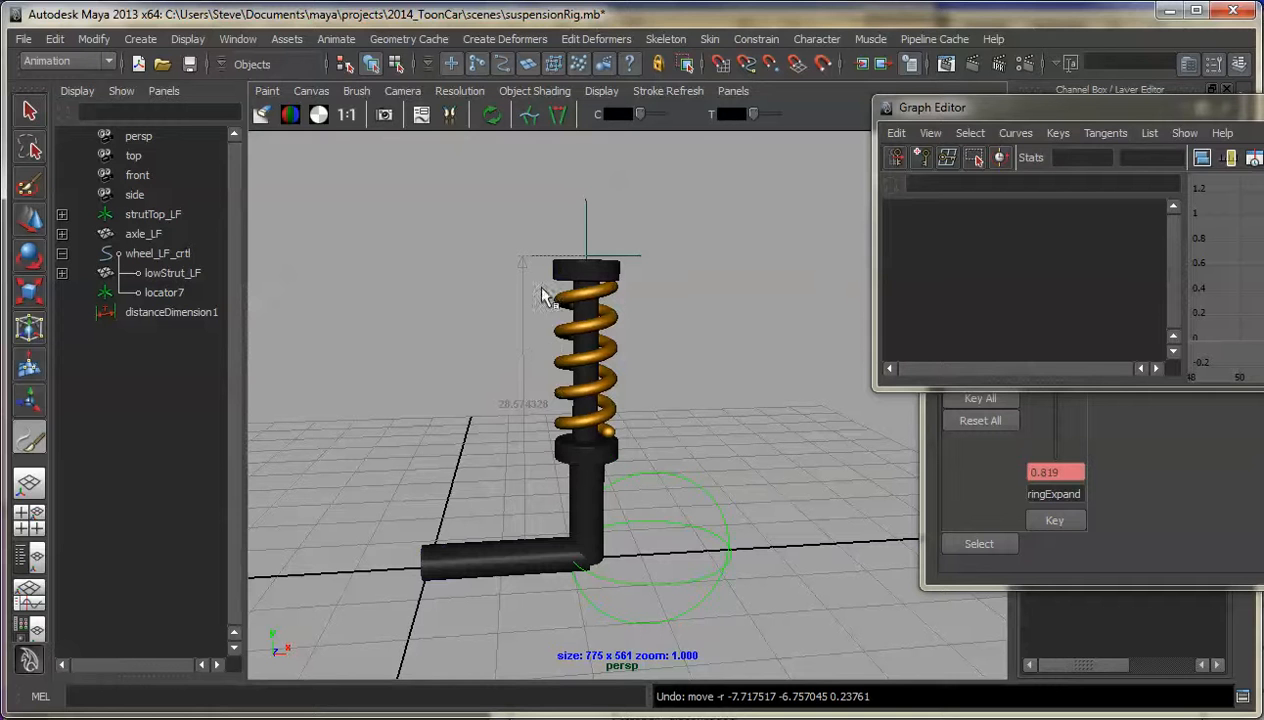
left_click_drag(632, 276, 634, 266)
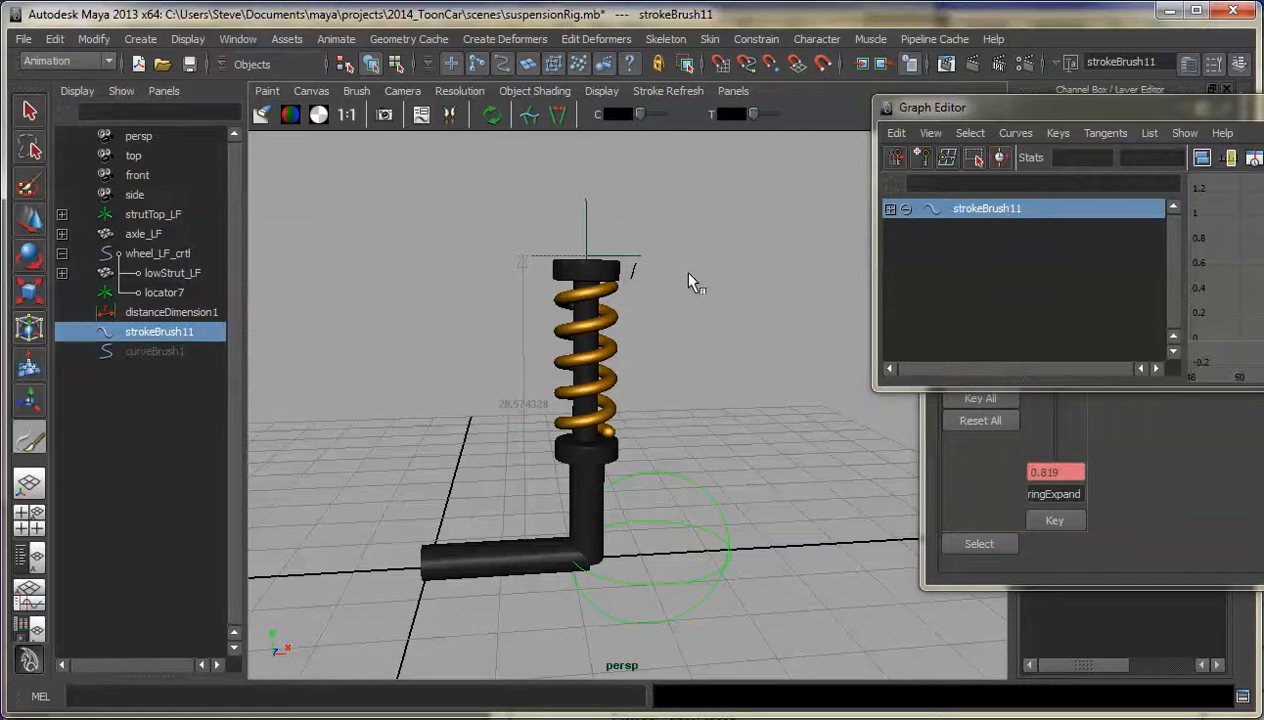
key("8")
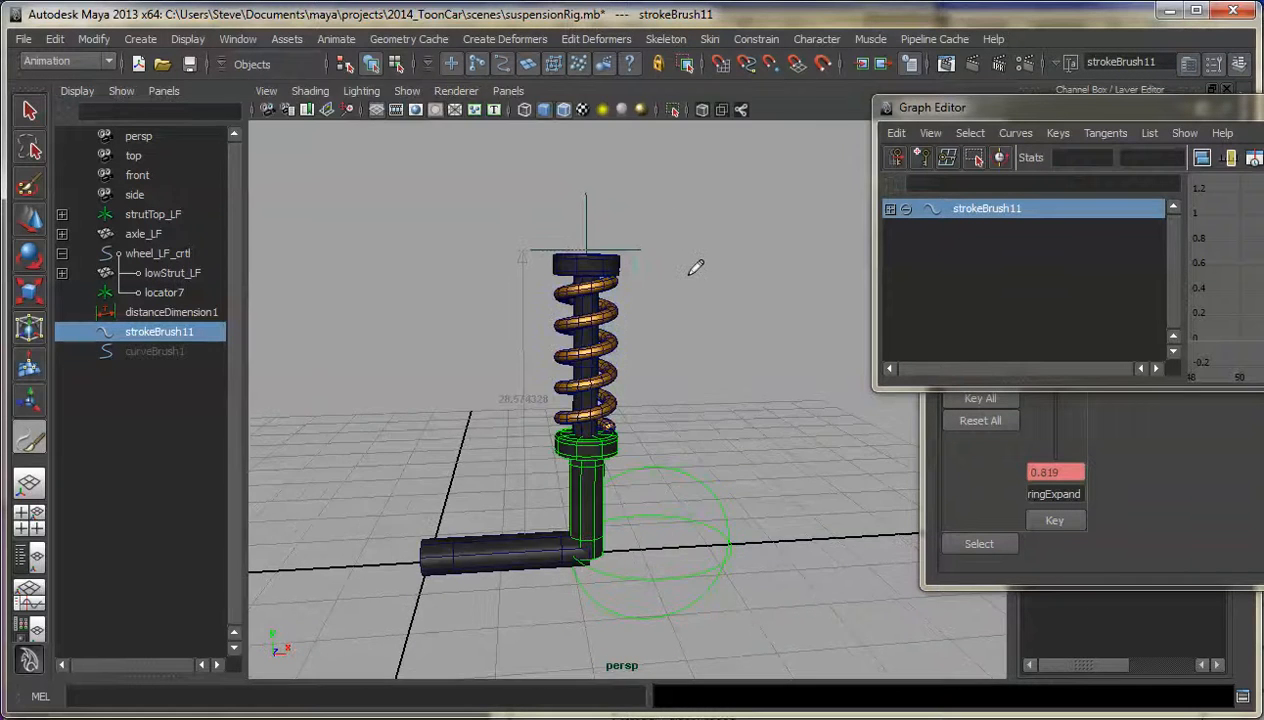
left_click(31, 111)
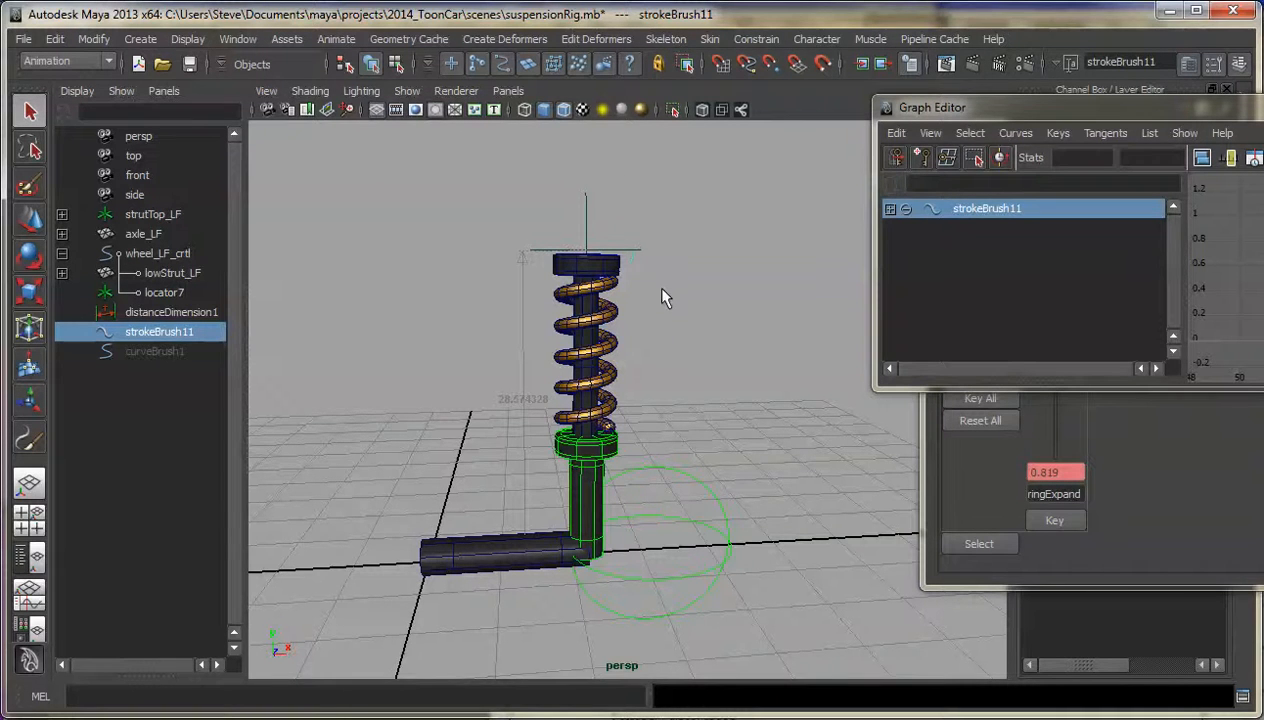
left_click(630, 276, "shift")
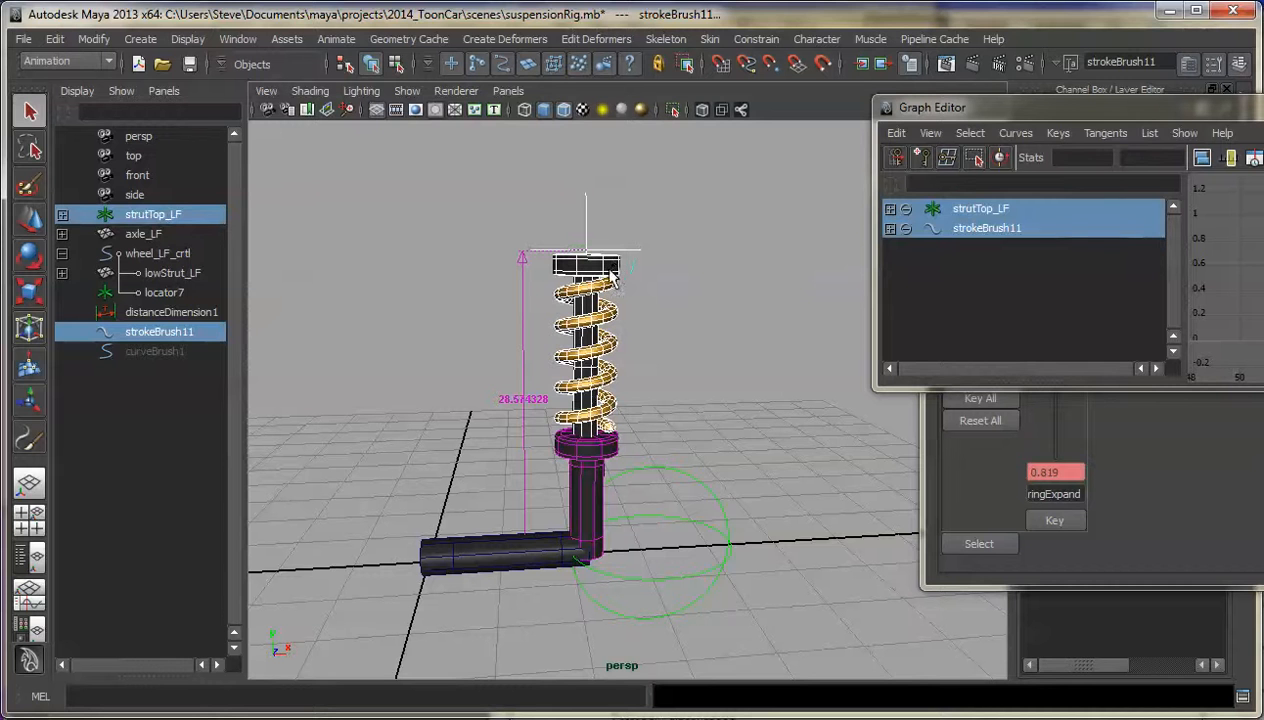
left_click(748, 316)
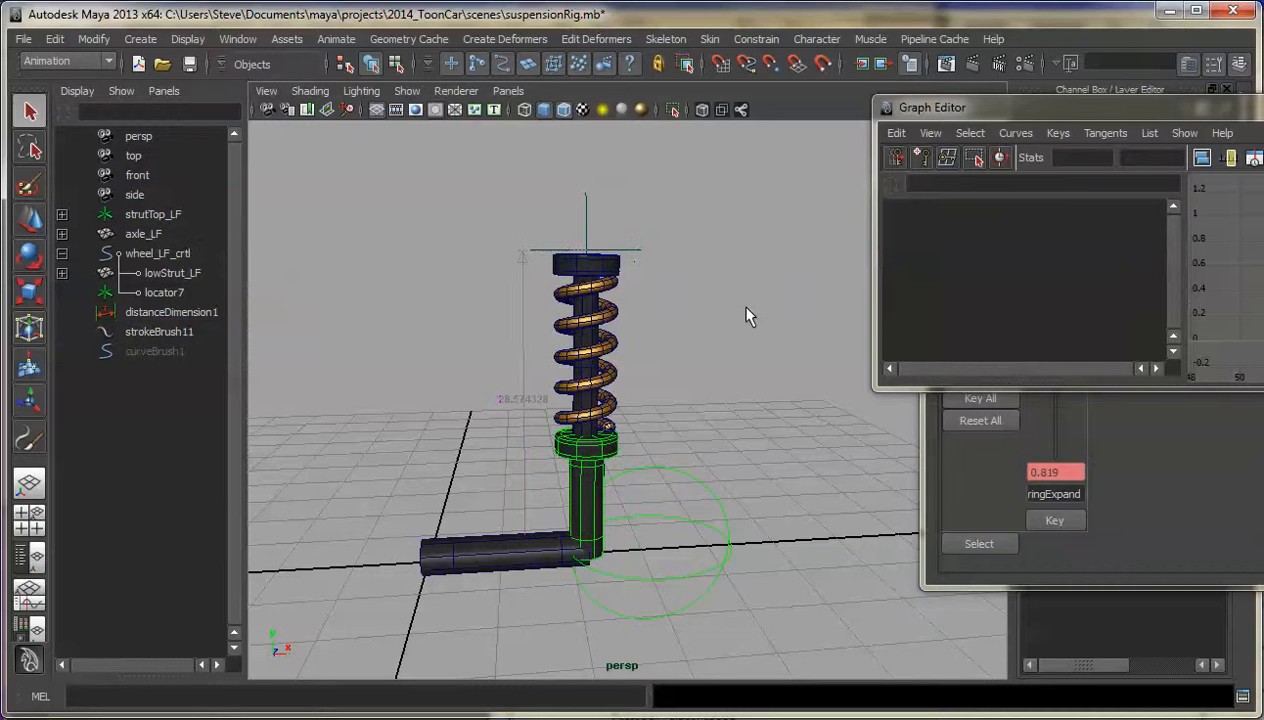
Step: Turn off the wireframe overlay on the shaded model and test the spring by moving strutTop_LF, undoing the move
left_click(564, 112)
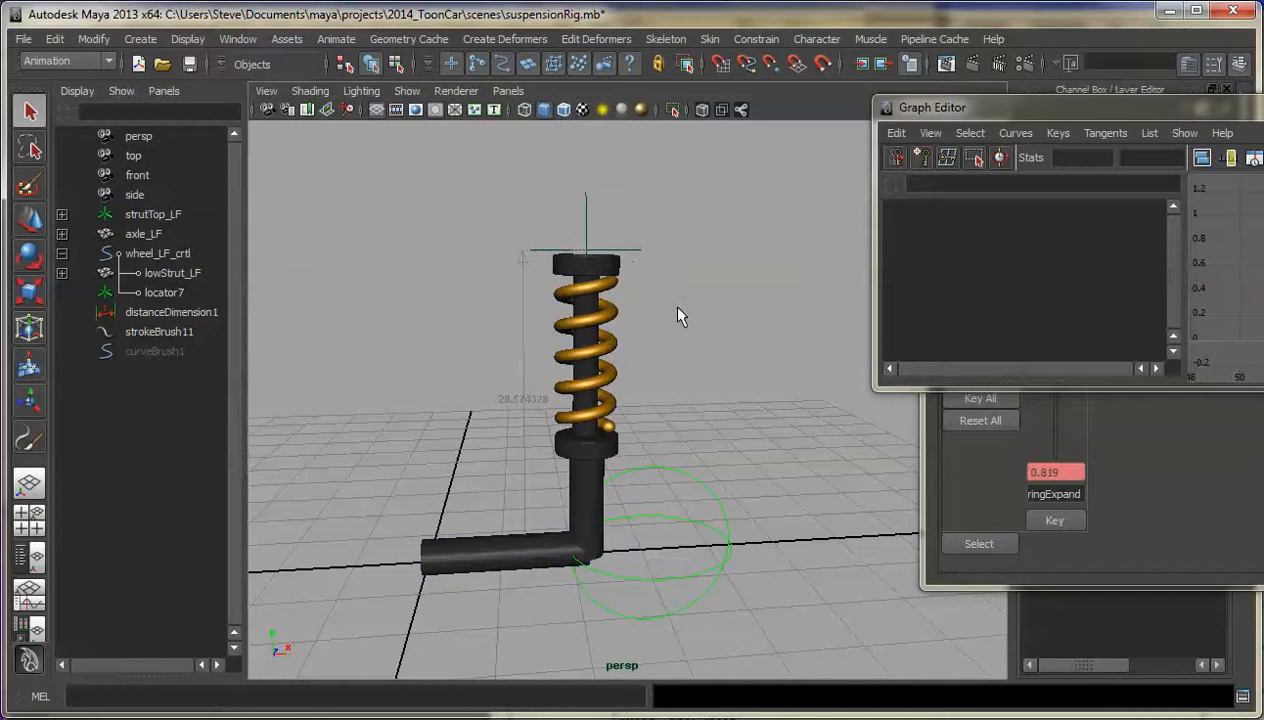
left_click_drag(677, 305, 658, 283, "alt")
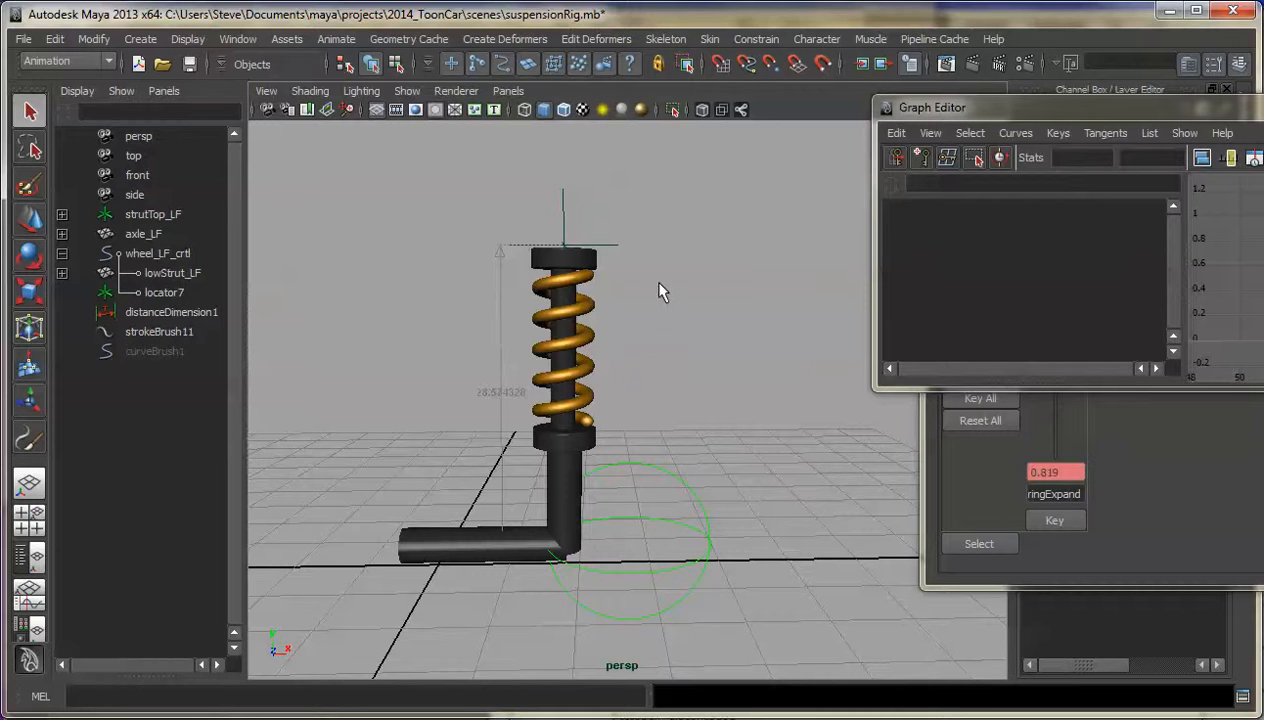
left_click(598, 276)
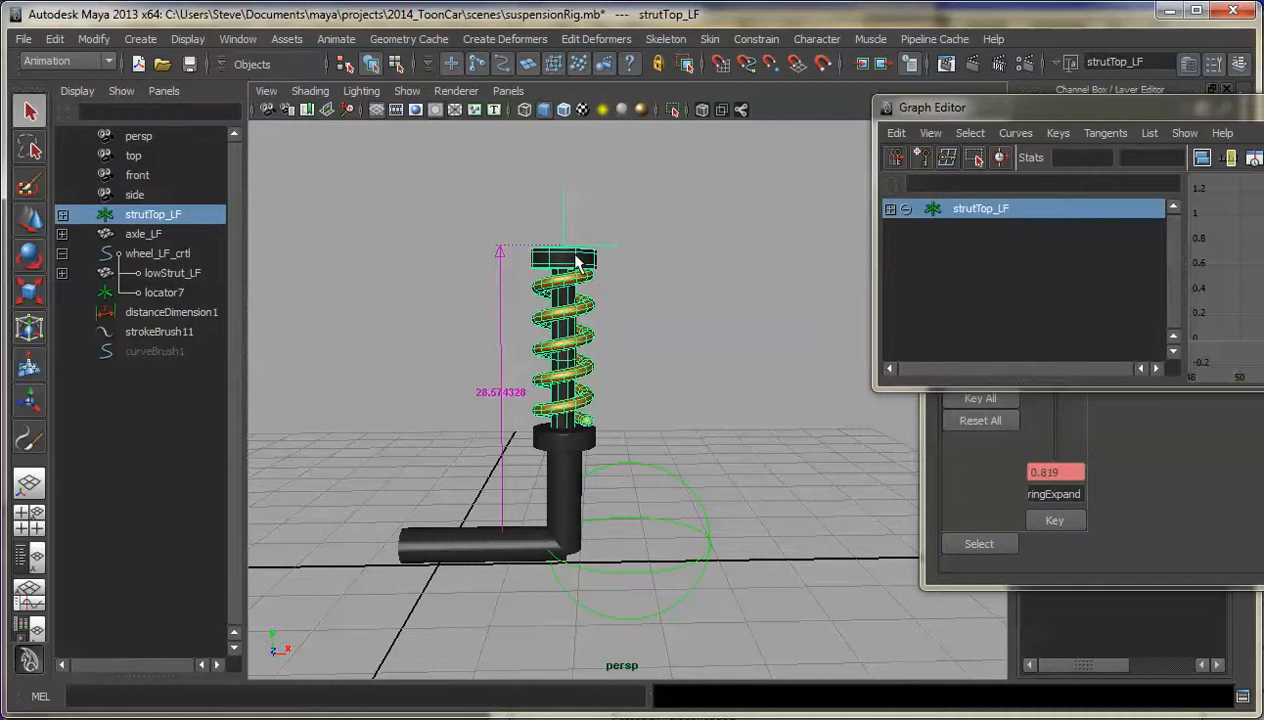
key("w")
left_click_drag(572, 245, 588, 292)
key("ctrl+z")
Step: Test the suspension by moving the wheel_LF_crtl curve, and undo the move
left_click(648, 464)
mouse_move(562, 547)
left_mouse_down()
mouse_move(564, 498)
mouse_move(559, 539)
left_mouse_up()
key("ctrl+z")
Step: Try a free move of strutTop_LF and undo it, and lower strutTop_LF vertically to a strut distance of about 26
left_click(565, 292)
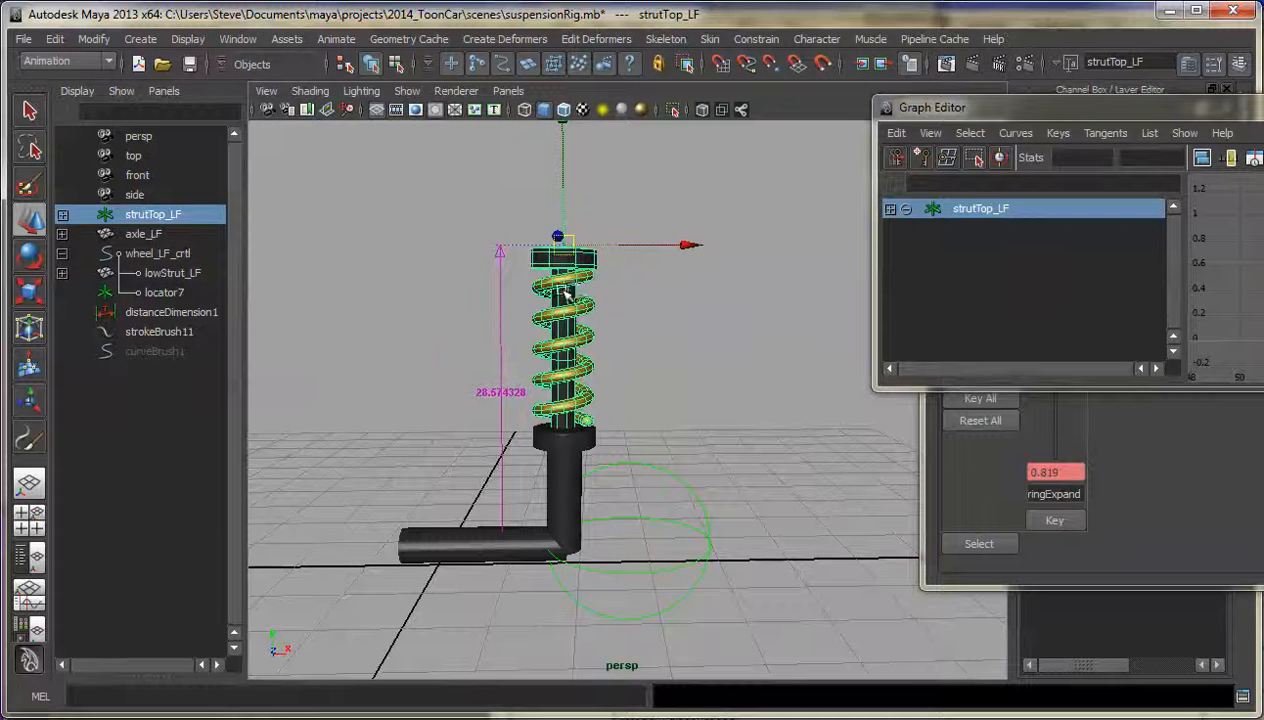
left_click_drag(565, 293, 530, 295)
key("ctrl+z")
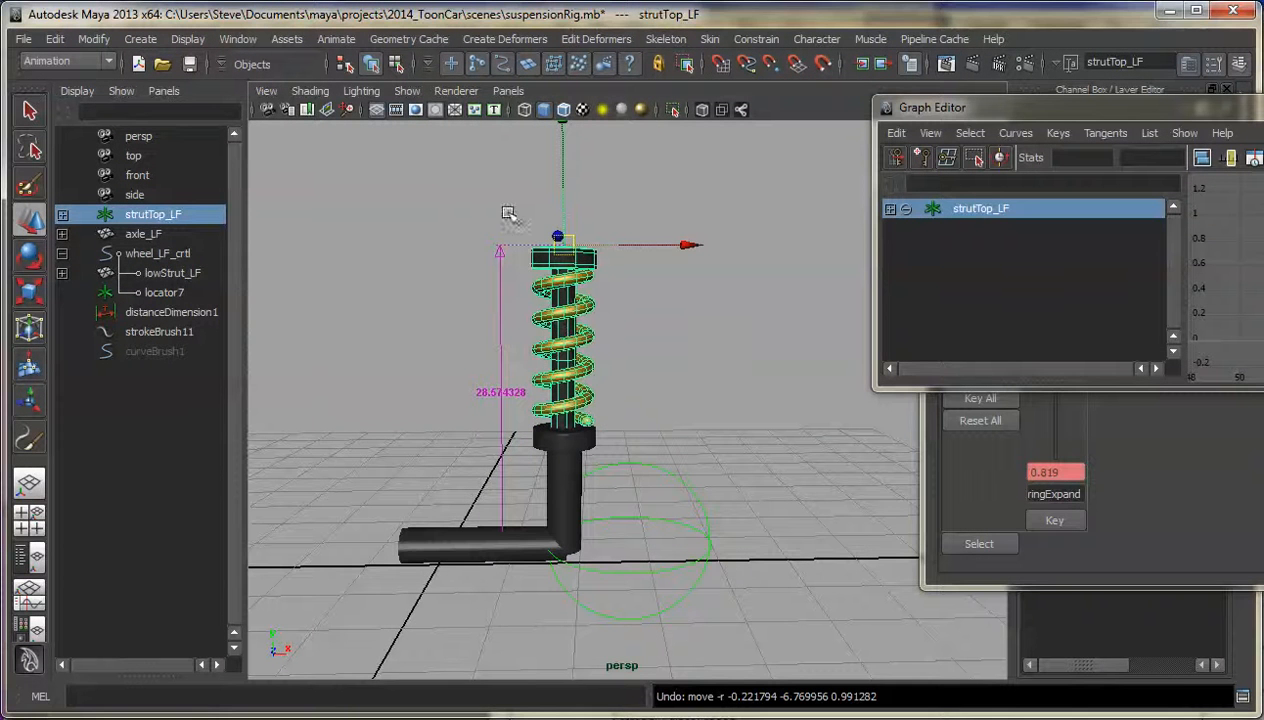
left_click_drag(560, 240, 558, 299)
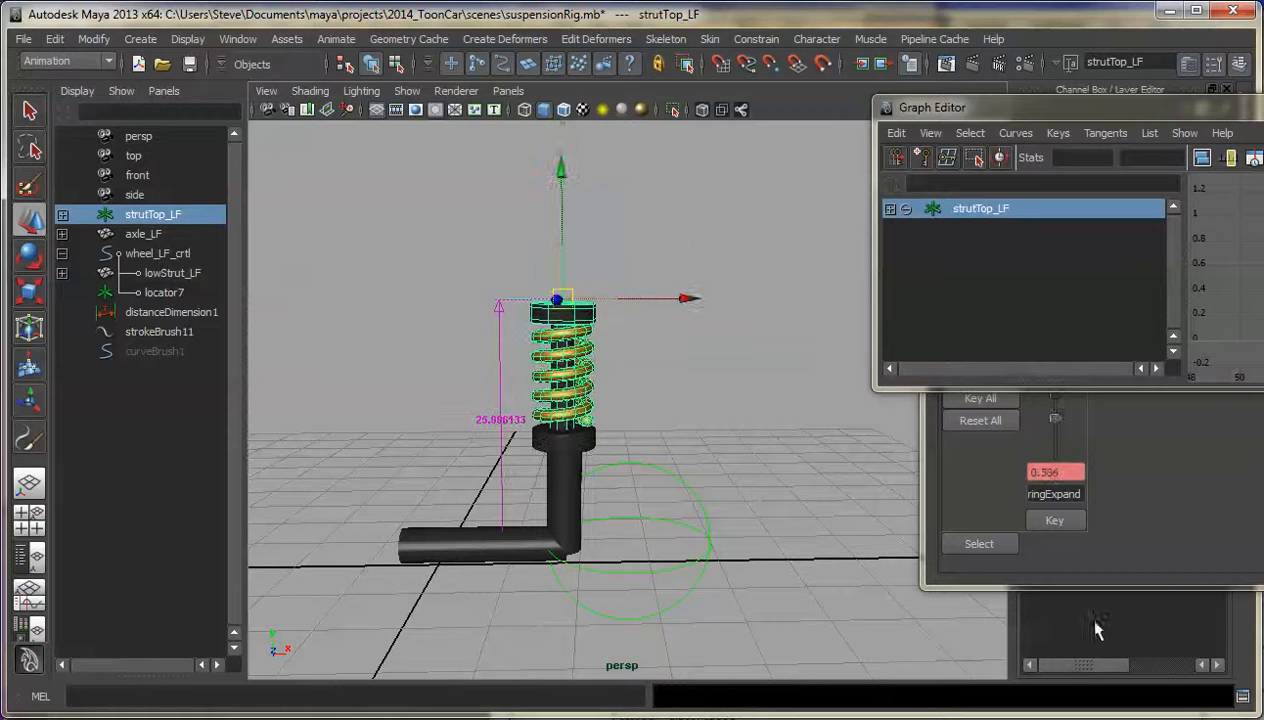